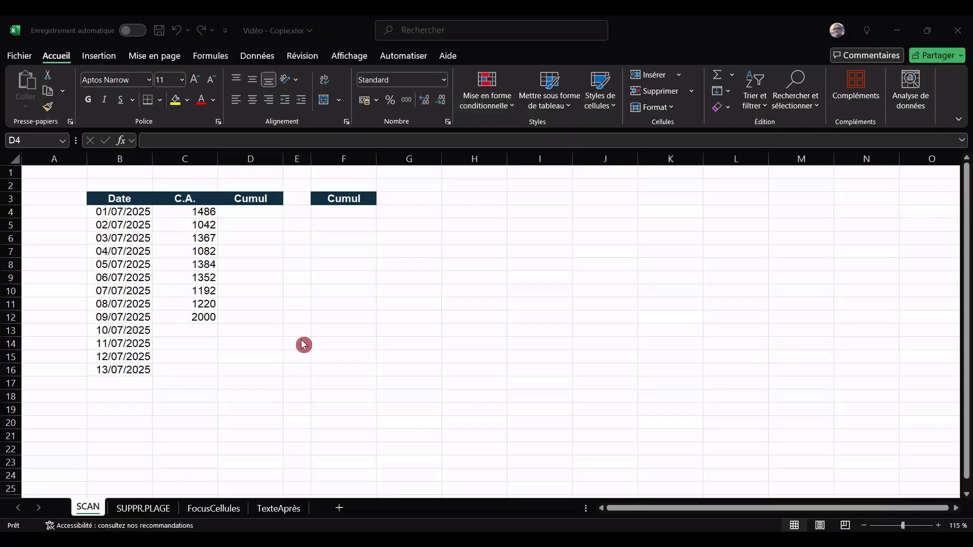
Survey the Date-to-Cumul table, moving from B4 across to the empty Cumul cell D4
mouse_move(118, 198)
left_mouse_down()
mouse_move(240, 324)
mouse_move(242, 370)
left_mouse_up()
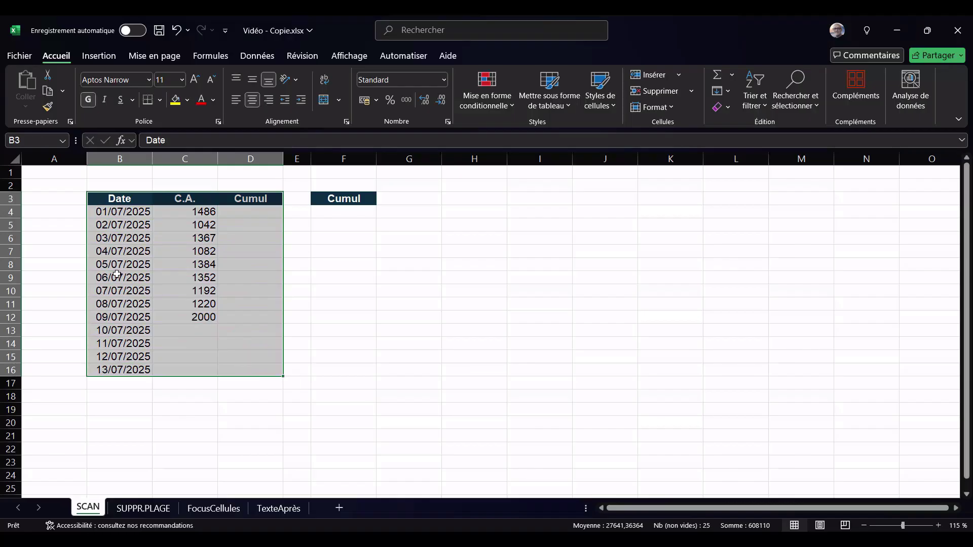
left_click(122, 211)
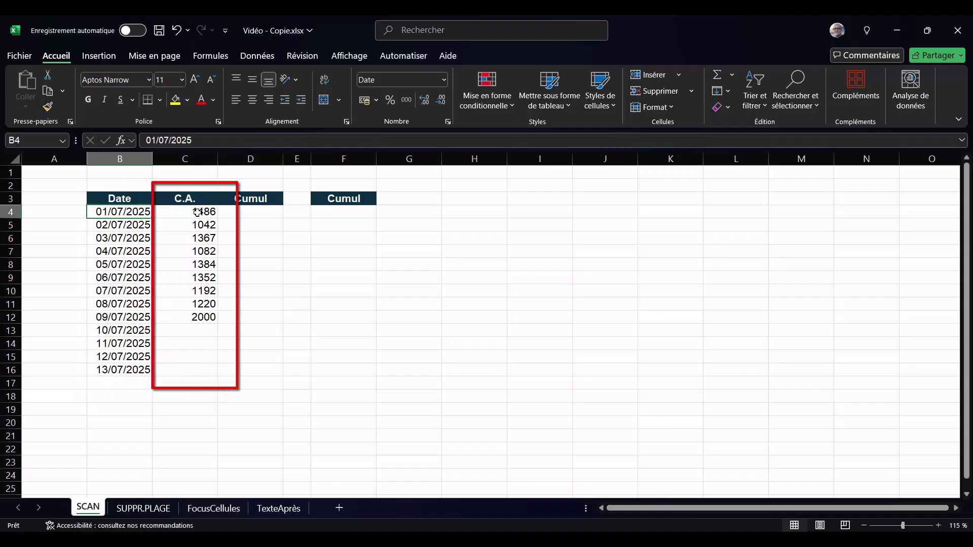
key("Right")
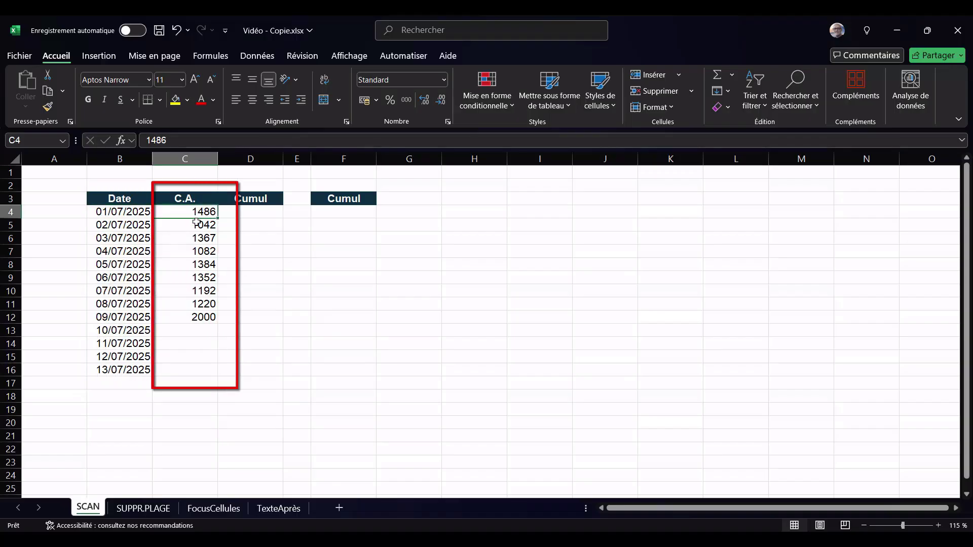
left_click(252, 212)
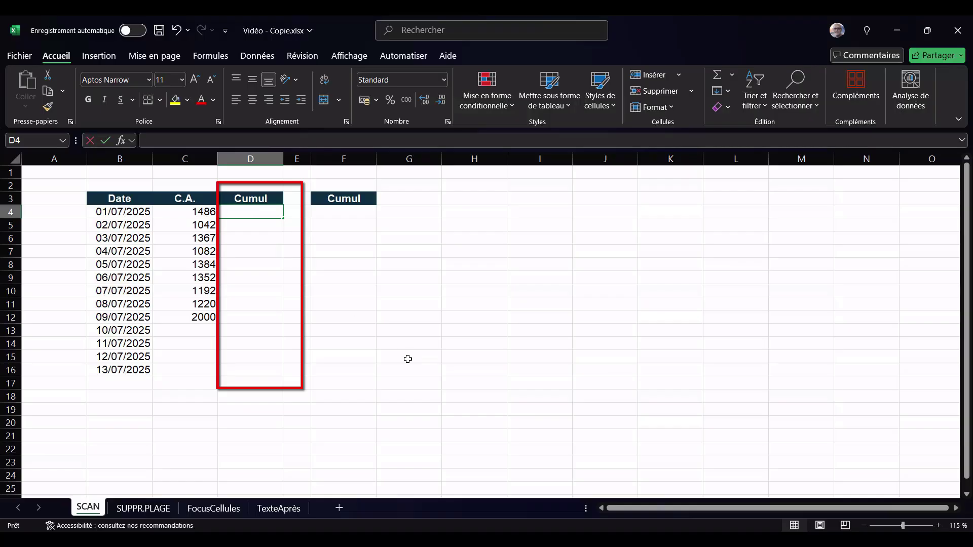
Enter the running-total formula =SOMME($C$4:C4) in D4, giving 1486
type("=somme")
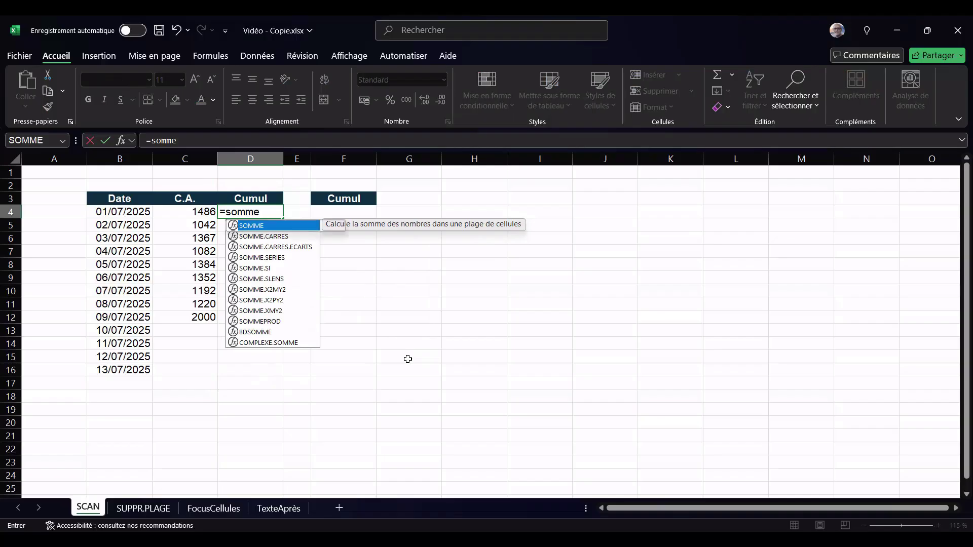
type("(")
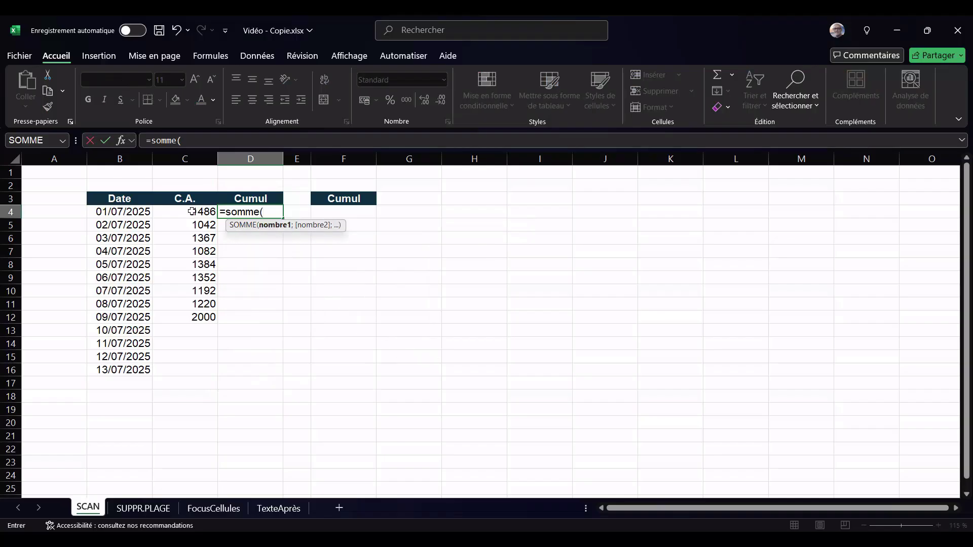
left_click(191, 212)
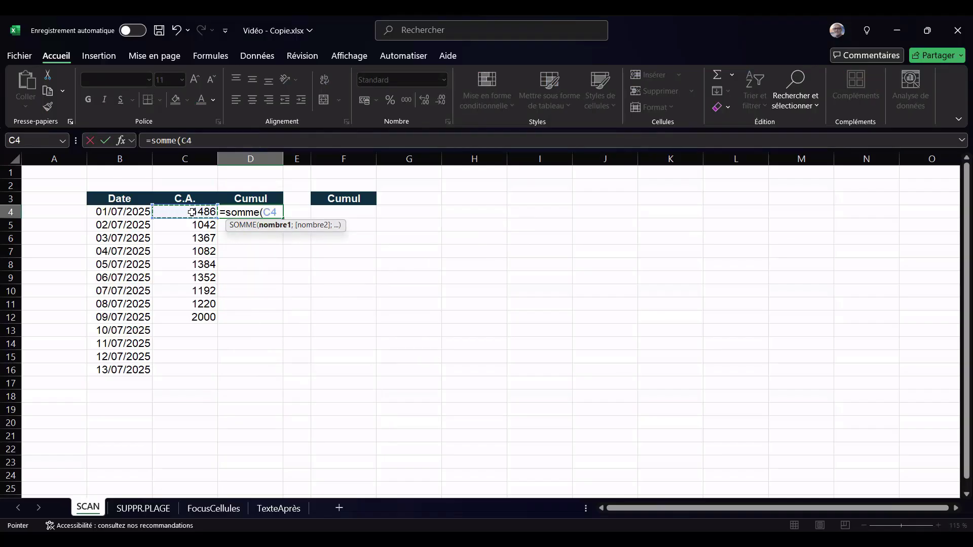
key("F8")
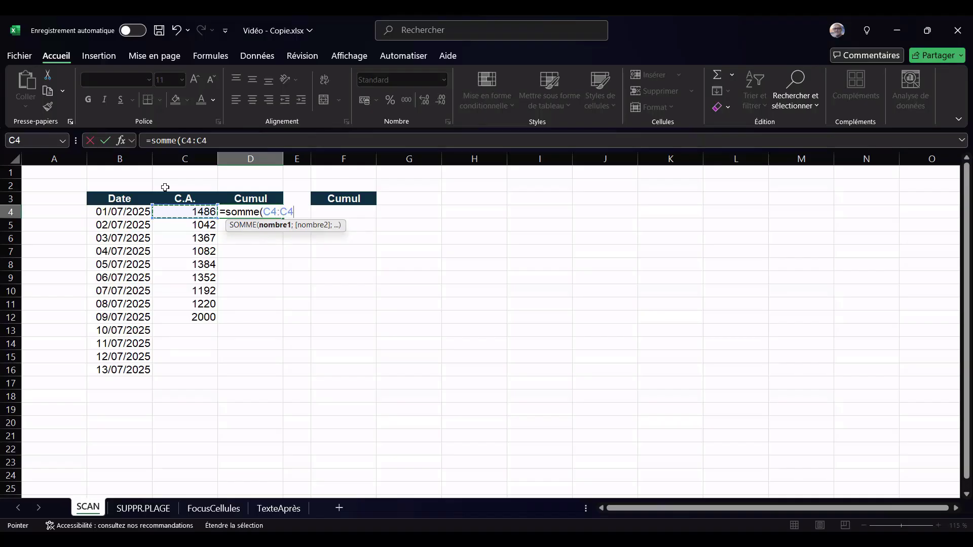
key("F4")
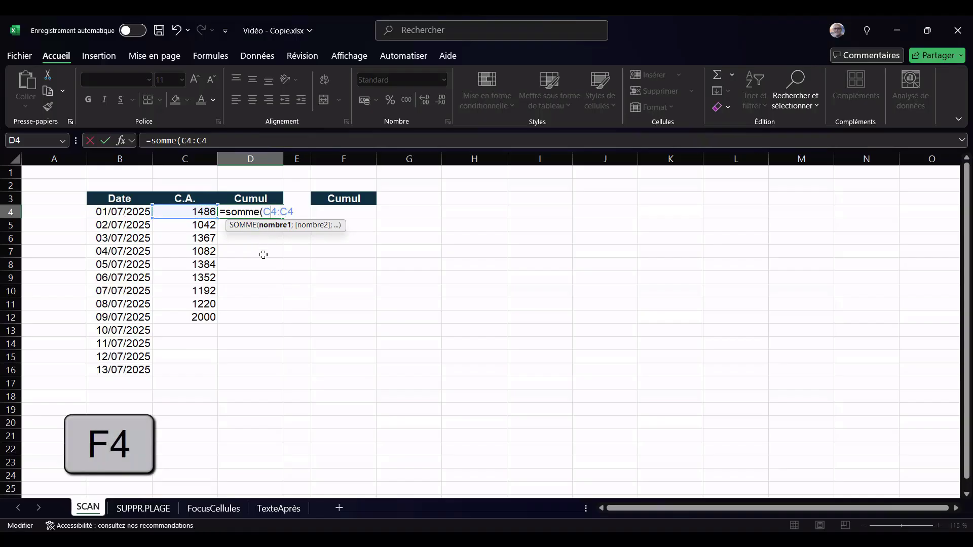
key("F4")
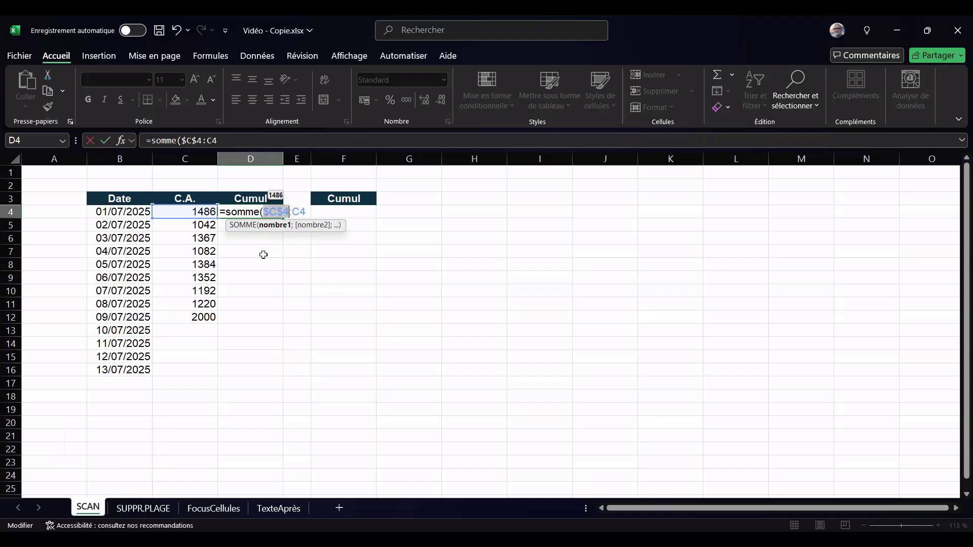
key("Return")
left_click(259, 212)
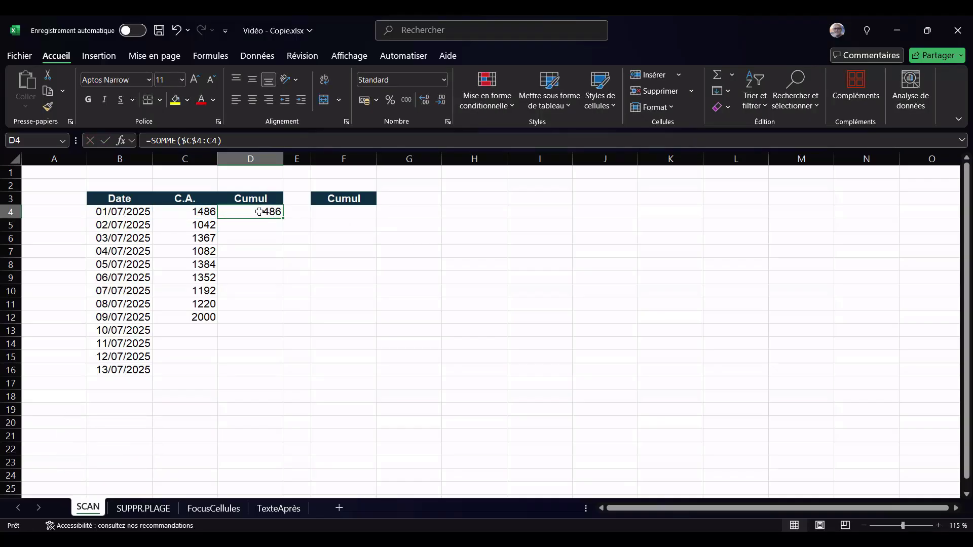
double_click(271, 212)
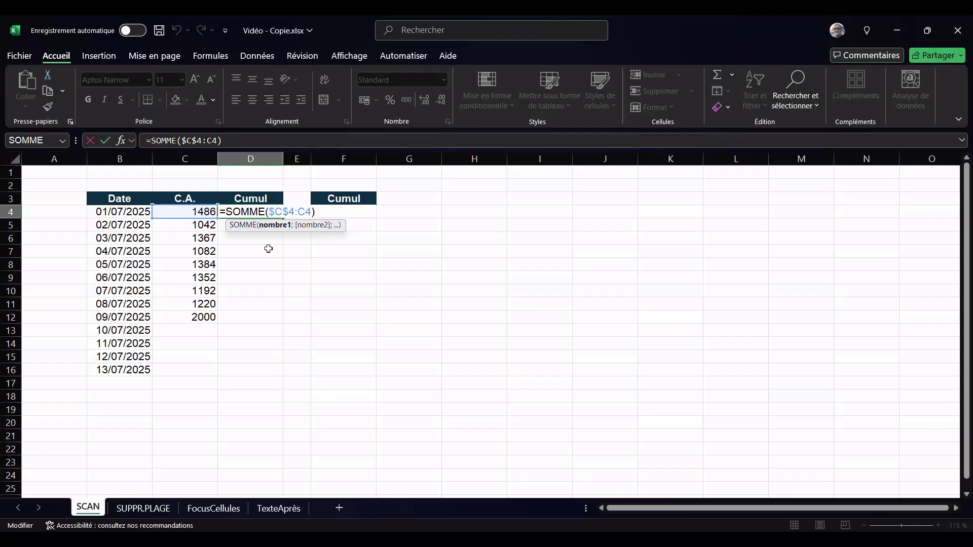
key("ctrl+Return")
Fill the D4 formula down to row 16 and check how the ranges grow in D5 and D6
left_click_drag(282, 218, 266, 374)
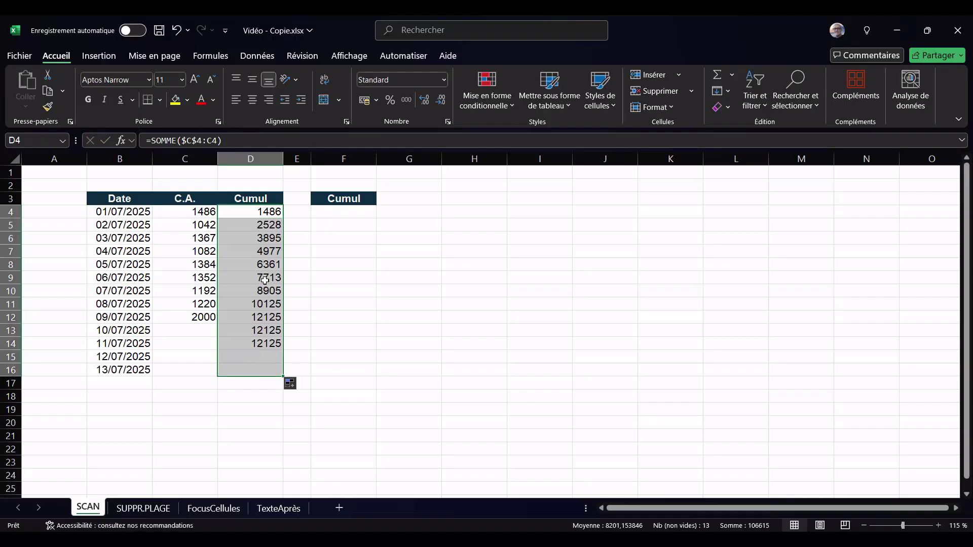
double_click(263, 226)
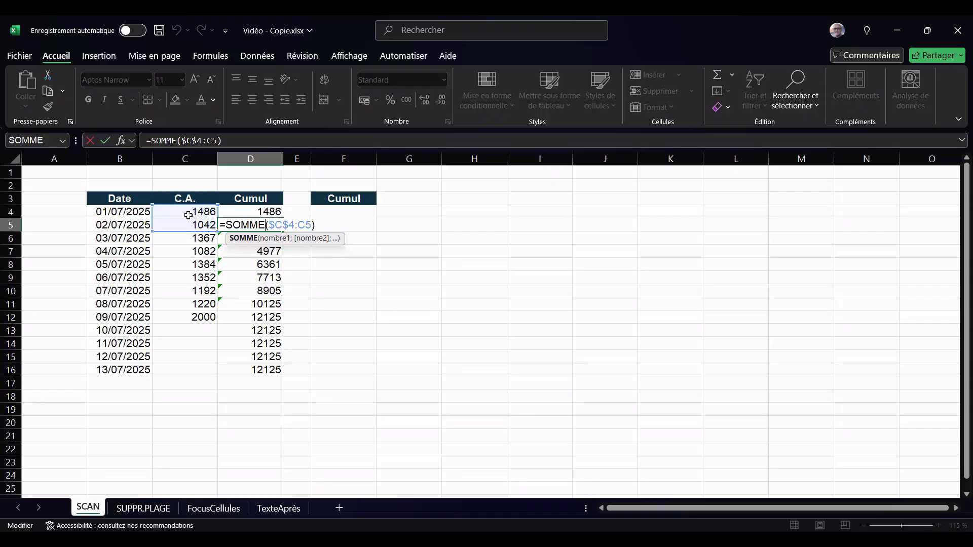
key("Return")
double_click(249, 239)
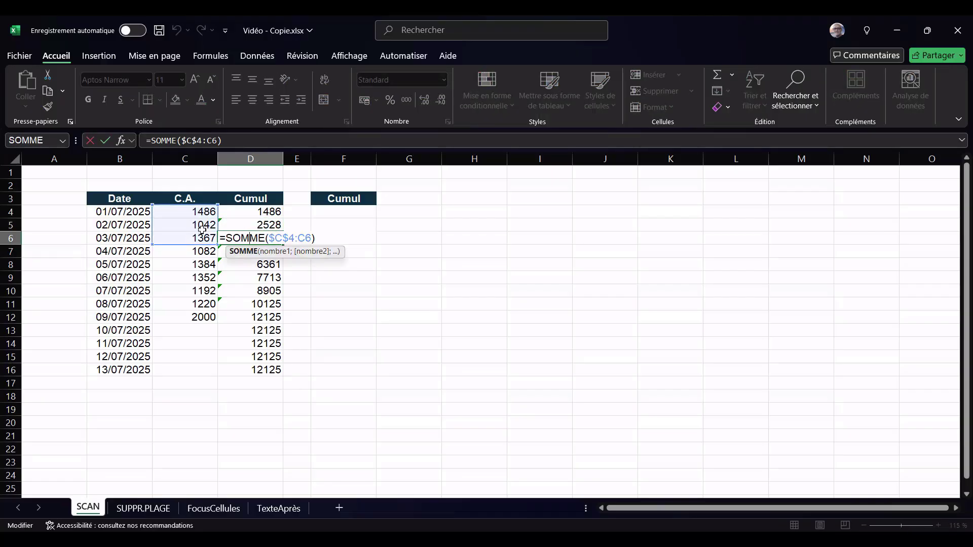
key("ctrl+Return")
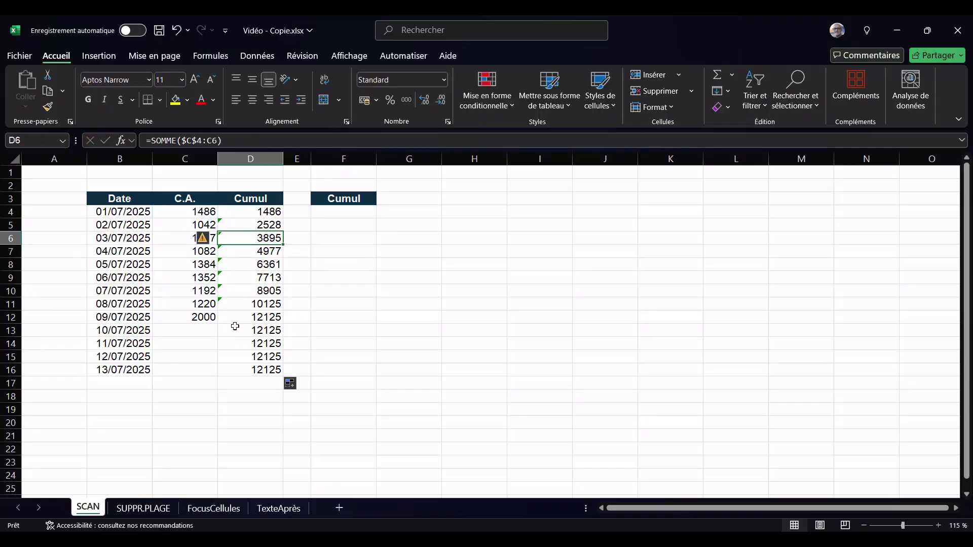
Clear the repeated 12125 totals from D13:D16
left_click_drag(201, 329, 200, 366)
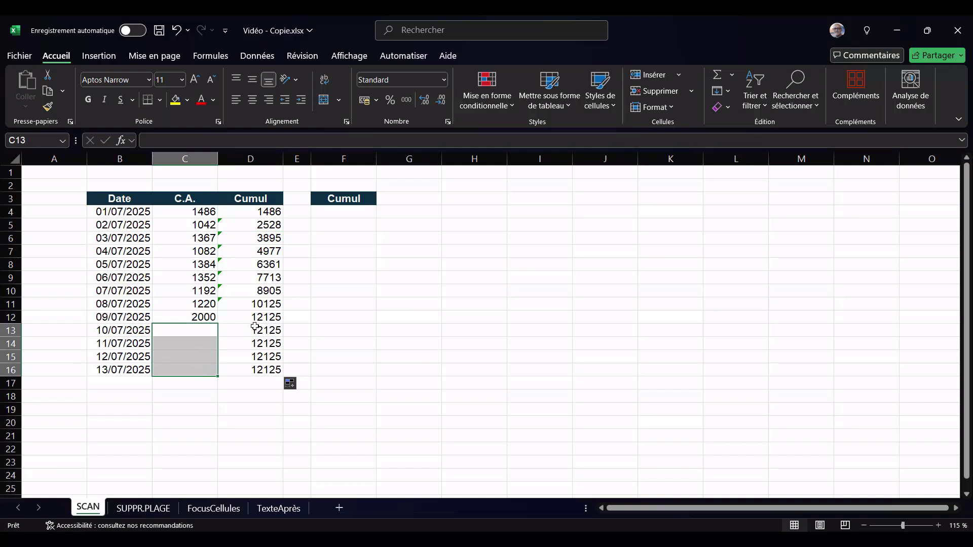
left_click_drag(256, 321, 256, 367)
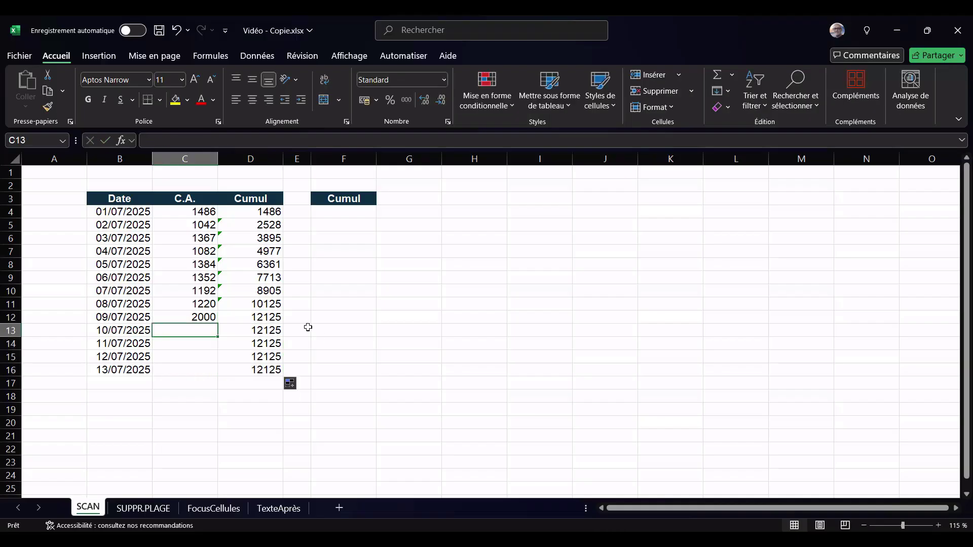
left_click(274, 330)
left_click_drag(274, 330, 274, 370)
key("Delete")
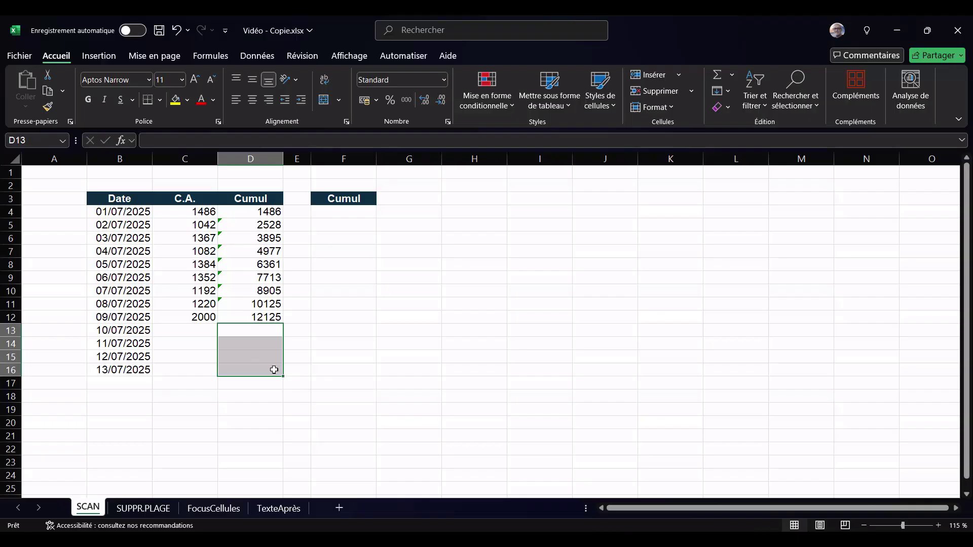
left_click(267, 330)
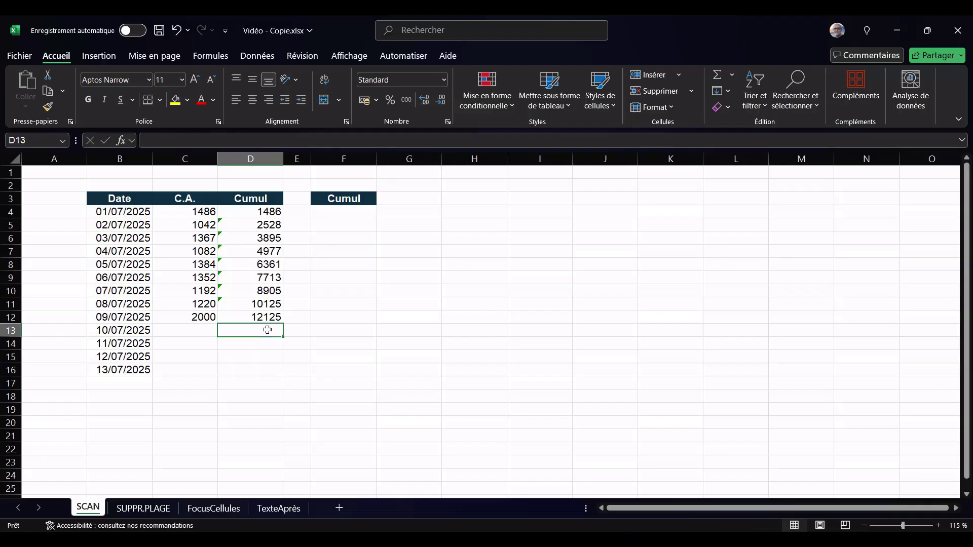
Enter 1500 in C13 and extend the running-total formula to D13, showing 13625
left_click(203, 328)
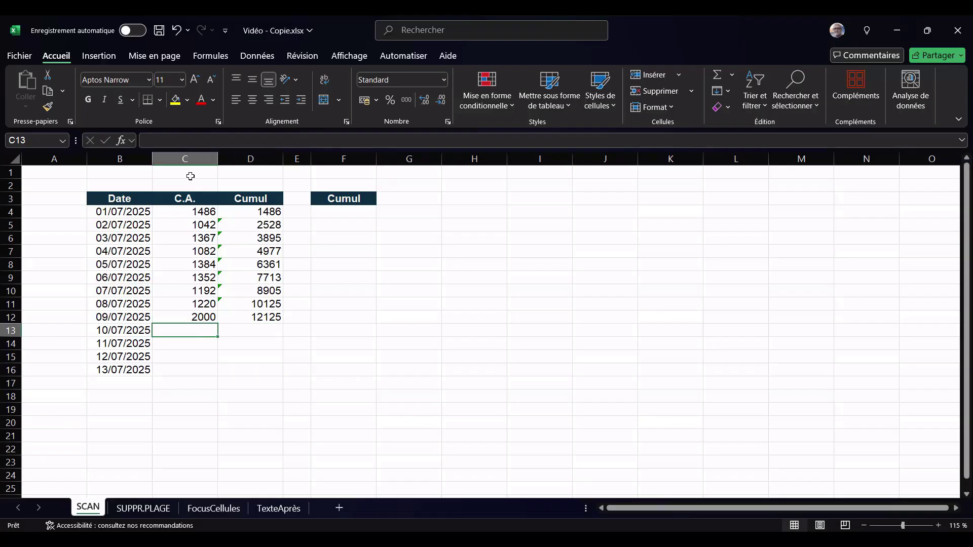
left_click(265, 332)
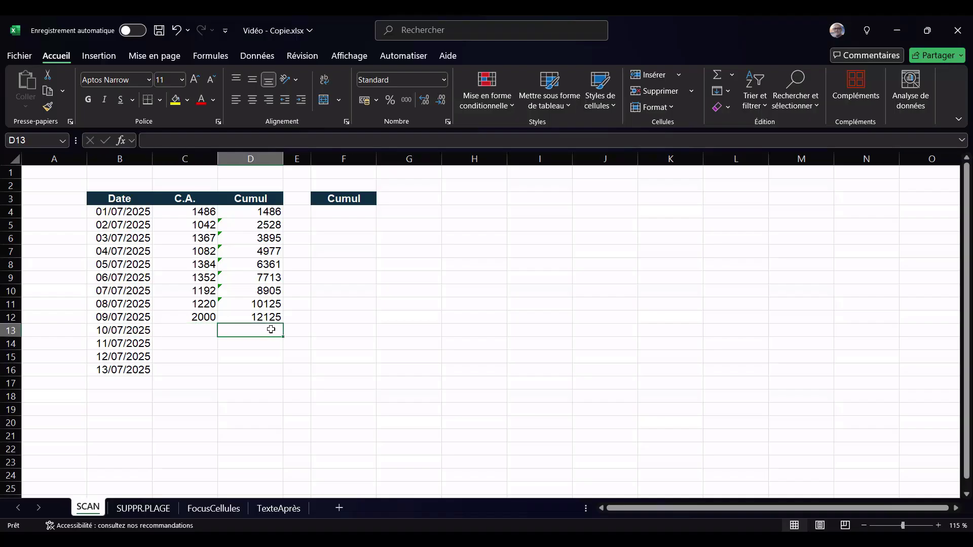
left_click(201, 328)
type("1500")
key("Return")
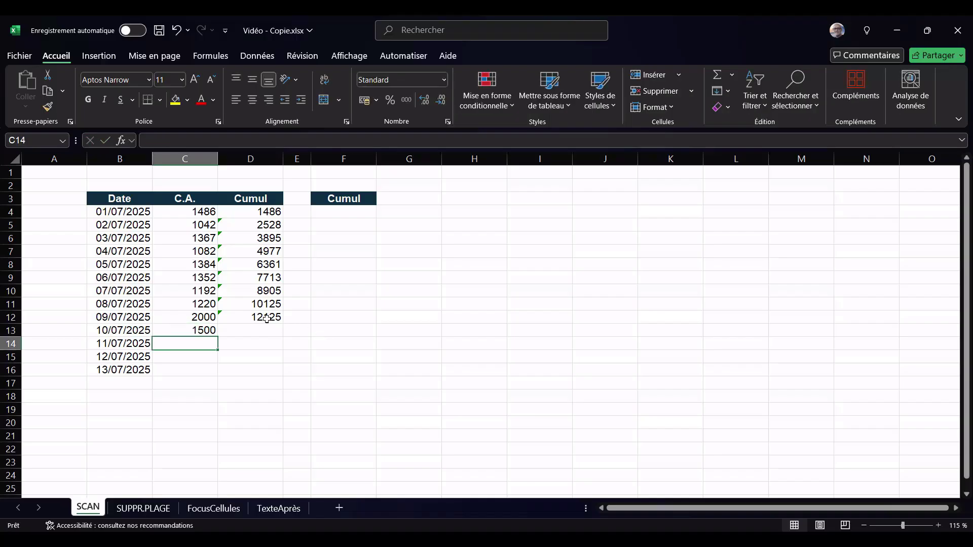
left_click(267, 319)
left_click_drag(282, 324, 282, 332)
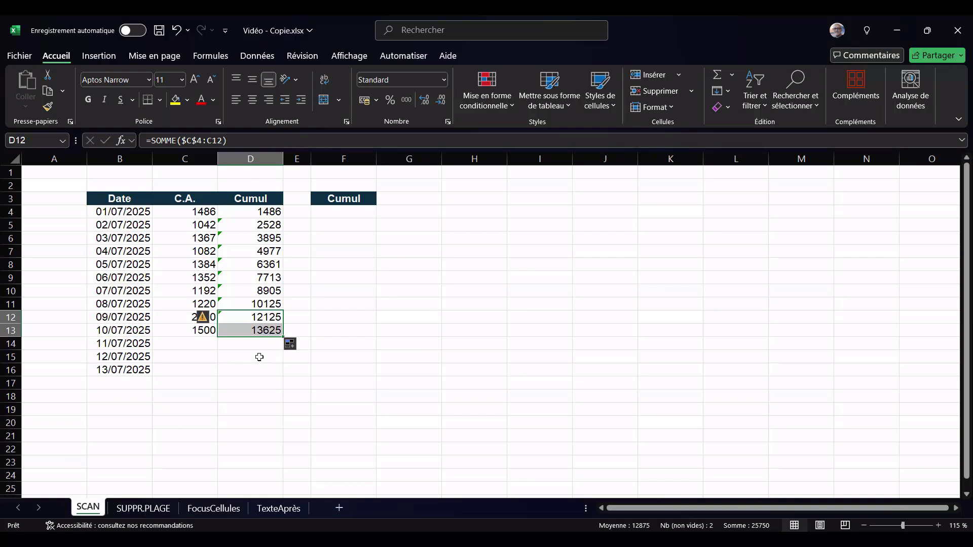
left_click(259, 357)
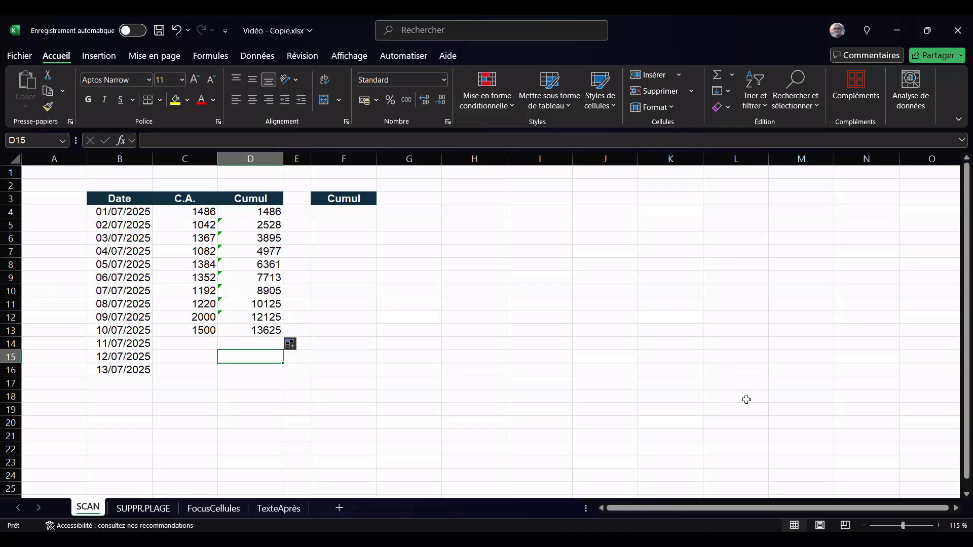
Start the F4 formula =scan(0;C4:C16;LAMBDA( using the C.A. values as the array
left_click(345, 216)
type("=")
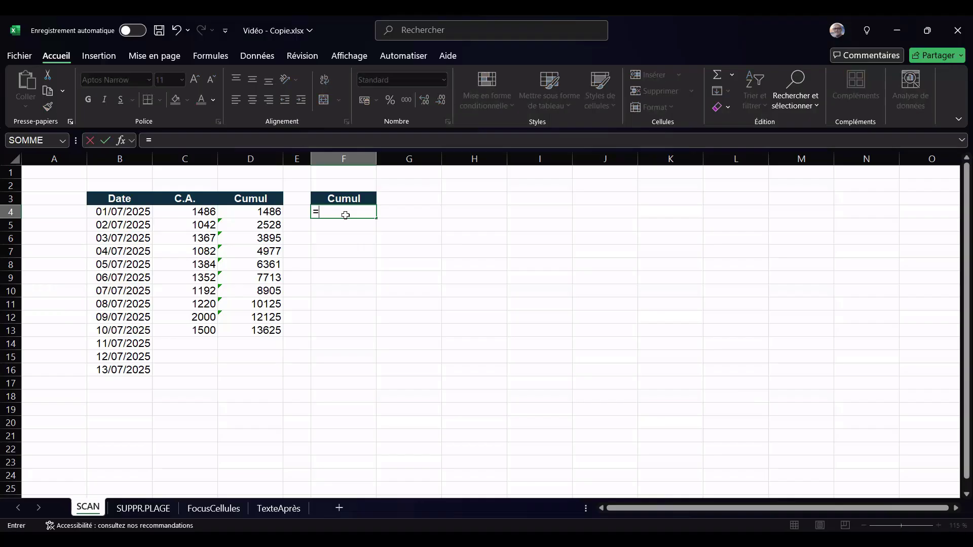
type("scan(")
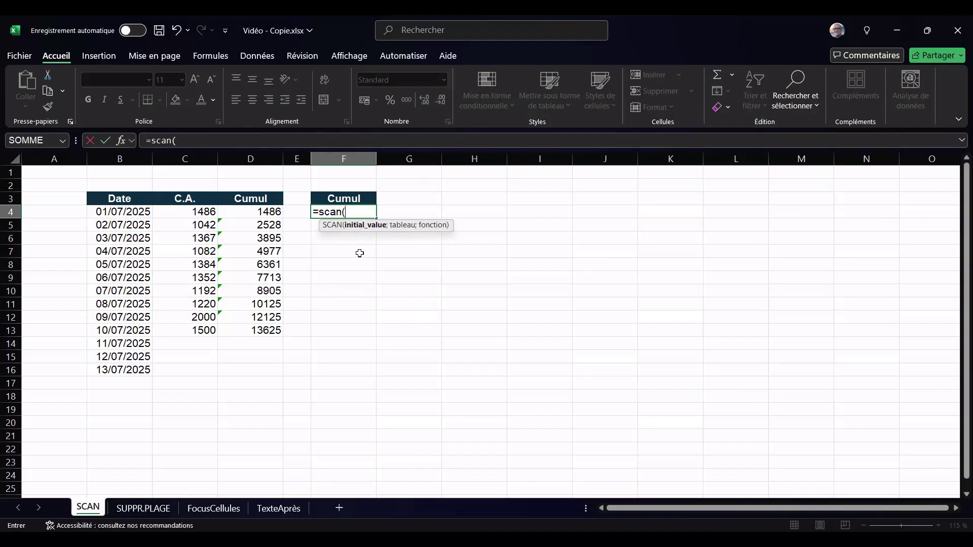
type("0")
type(";")
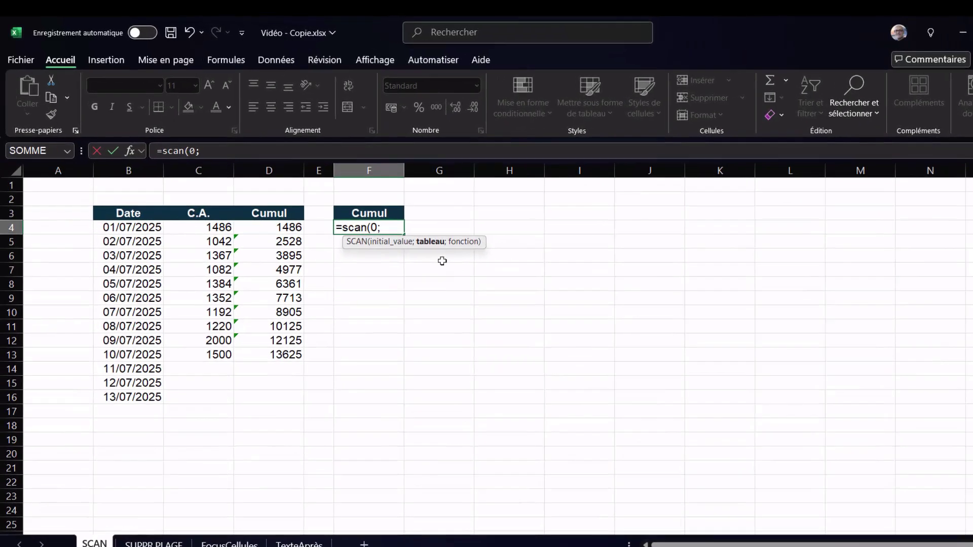
left_click_drag(249, 246, 220, 426)
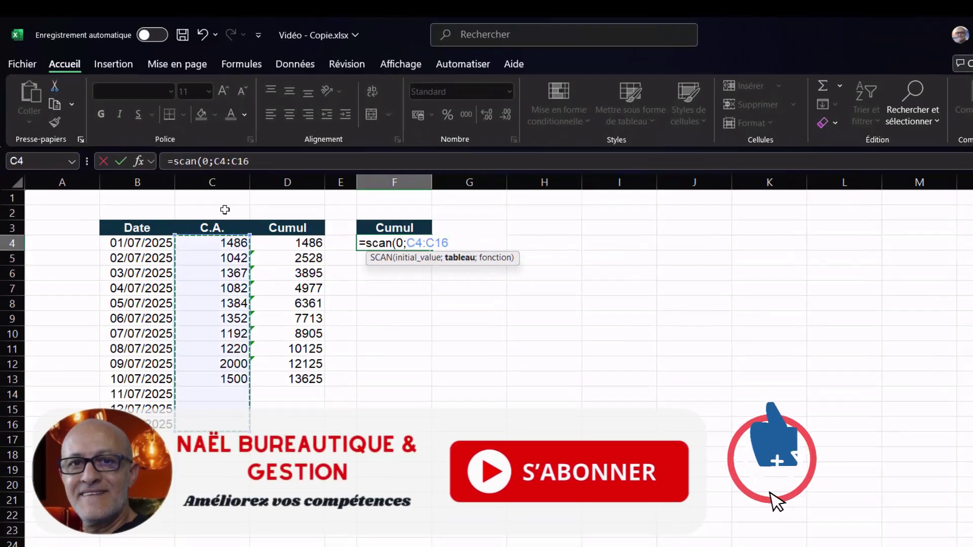
type(";")
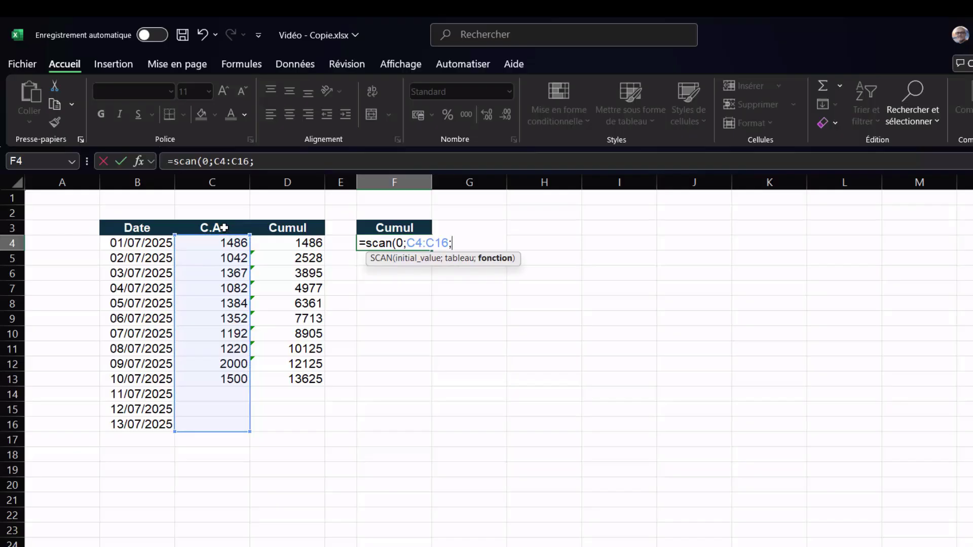
type("m")
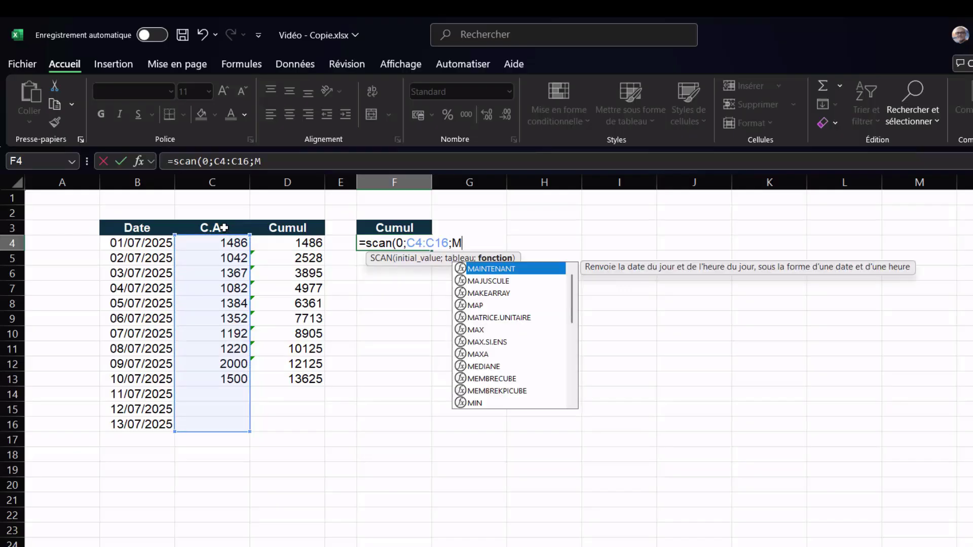
key("BackSpace")
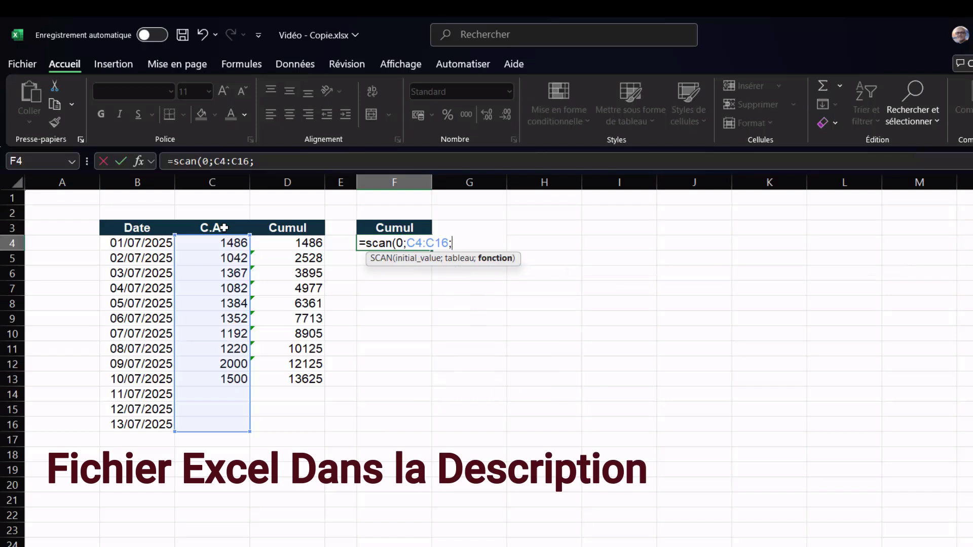
type("LAMB")
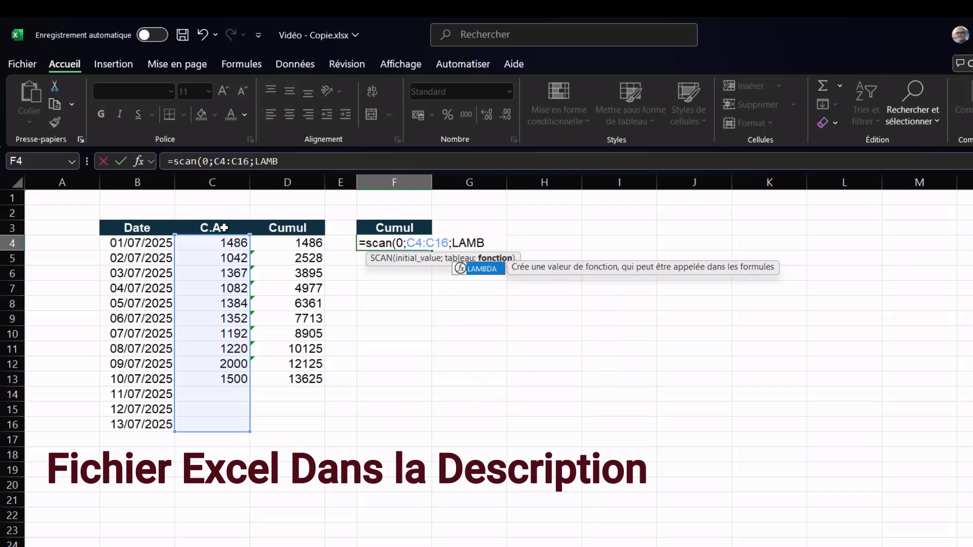
type("DA(")
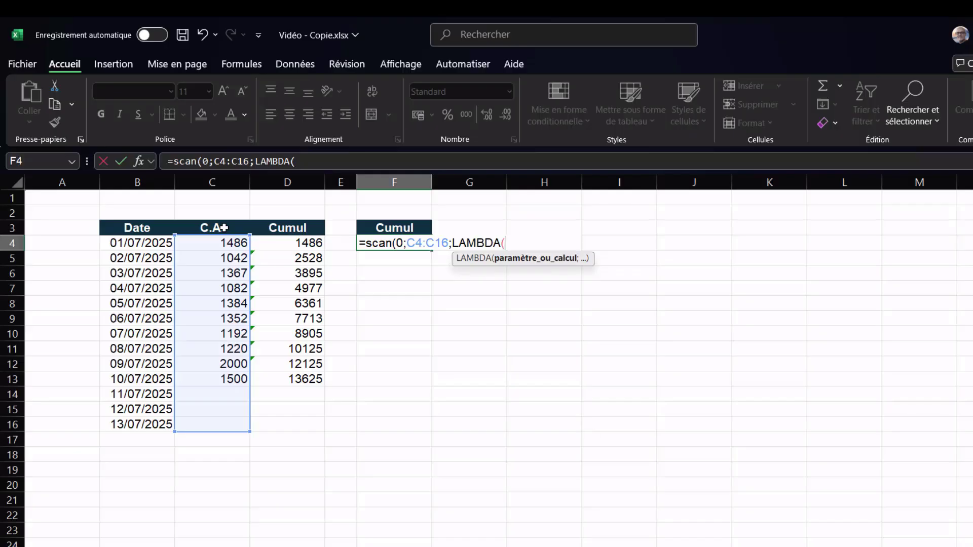
Complete the lambda as I;V;I+V and confirm, spilling running totals down F4:F16
type("I")
type(";")
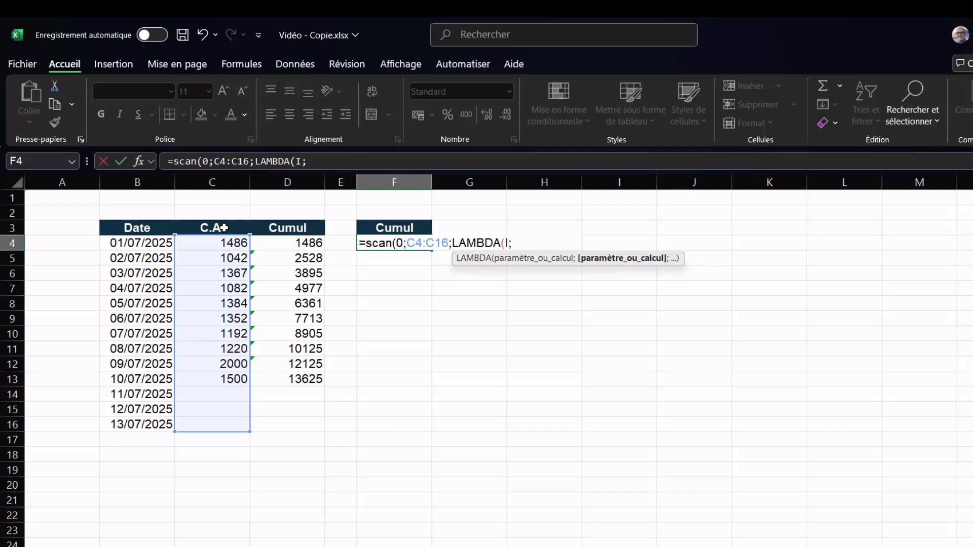
type("V")
type(";")
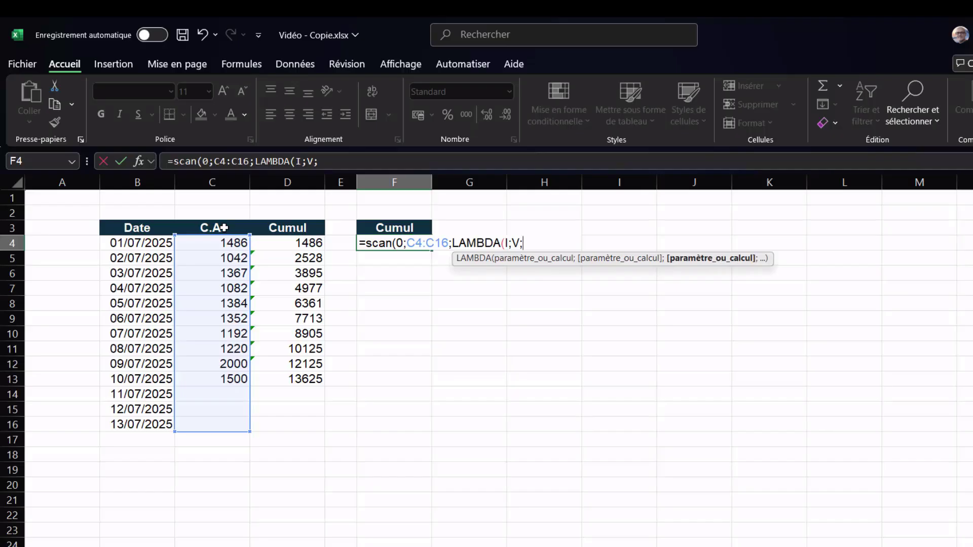
type("+")
key("BackSpace")
type("I+")
type("V")
type(")")
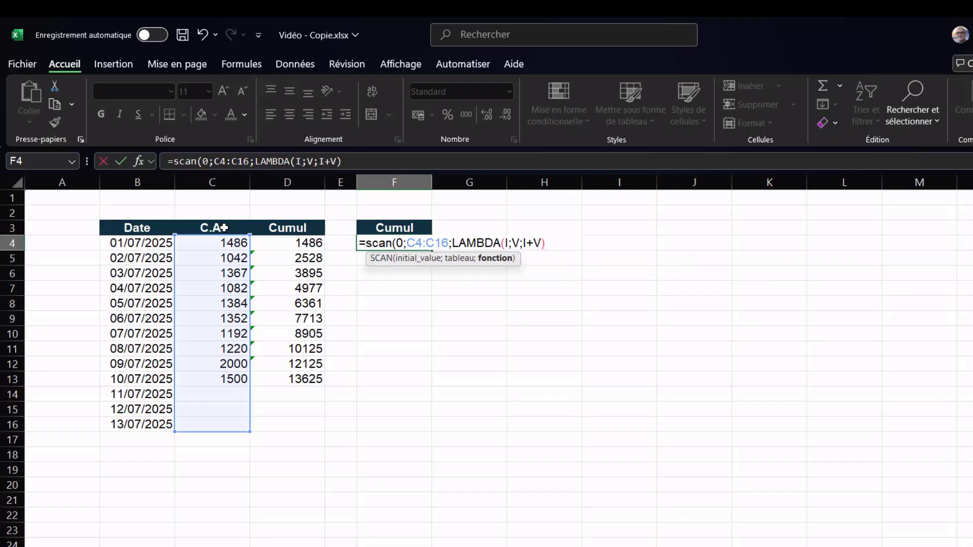
type(")")
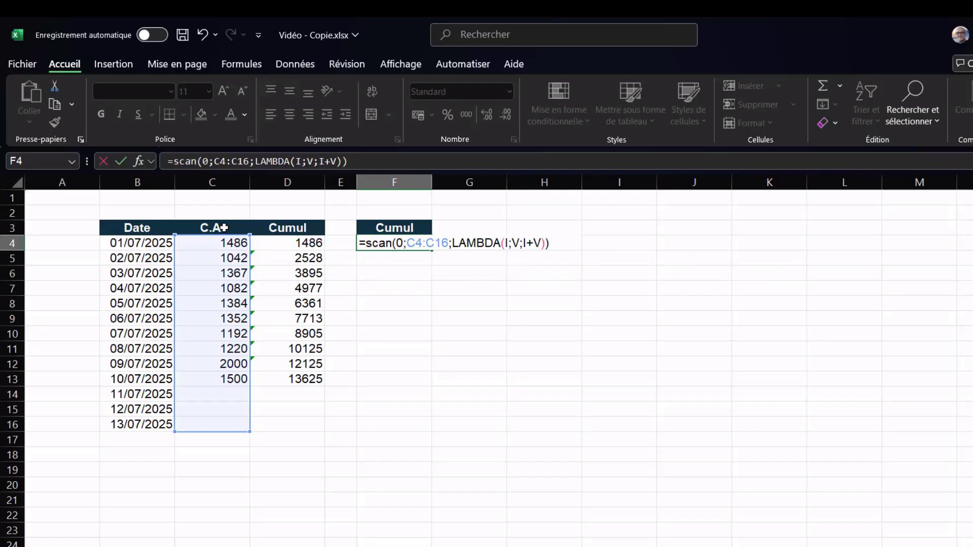
key("Return")
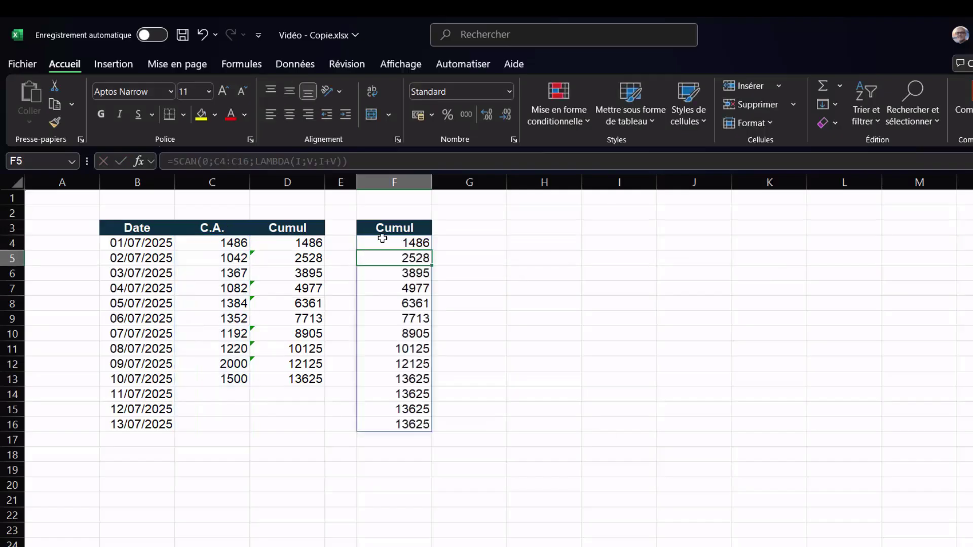
Inspect the repeated 13625 totals in F13:F16, then open the F4 SCAN formula for editing
left_click(375, 382)
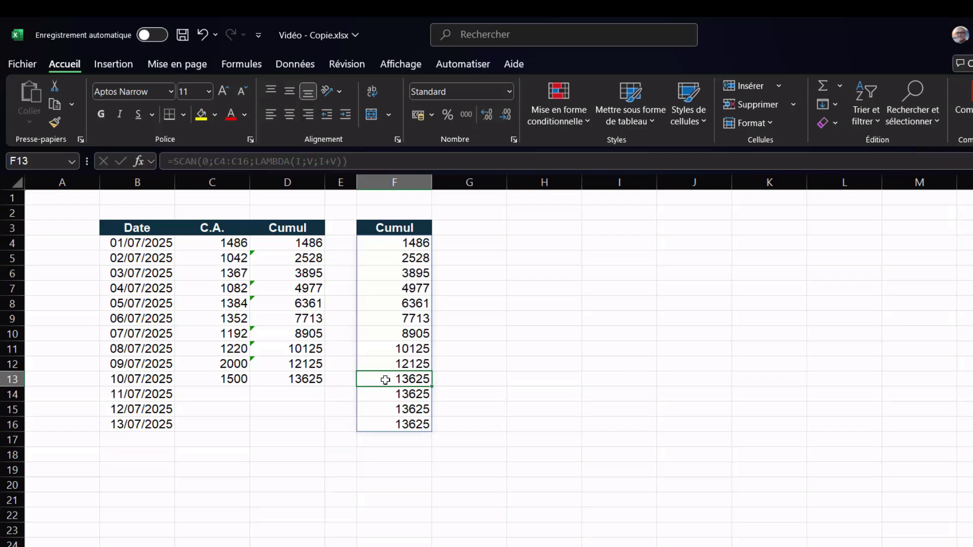
left_click_drag(385, 380, 387, 421)
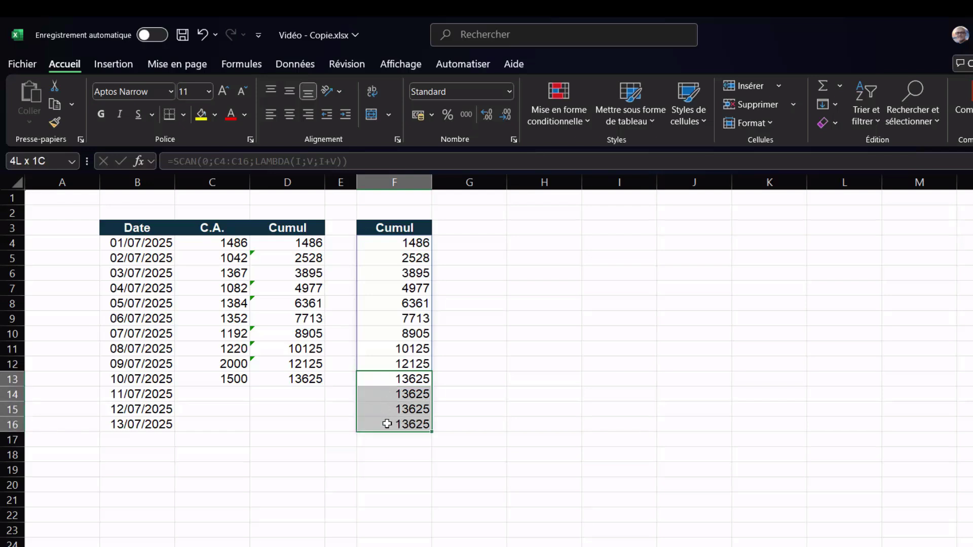
left_click(385, 382)
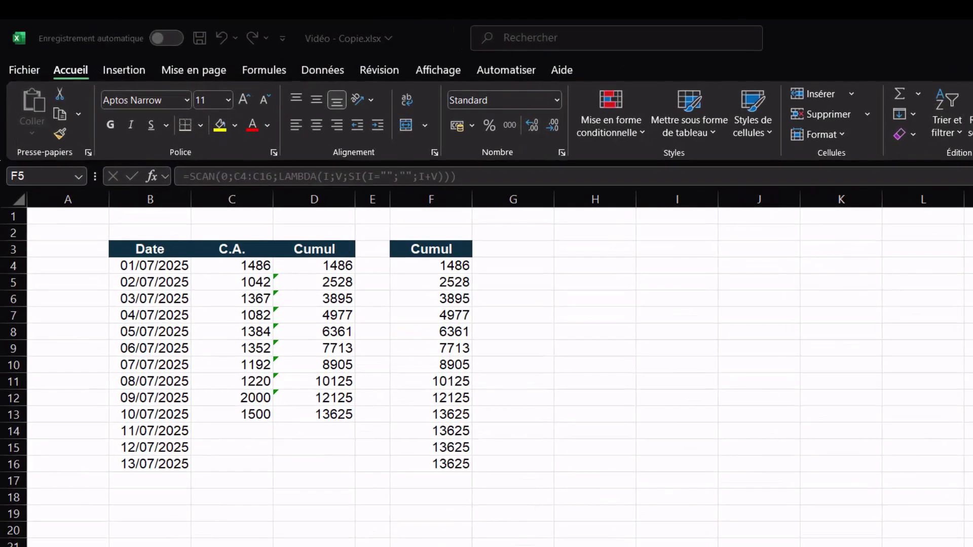
left_click(395, 243)
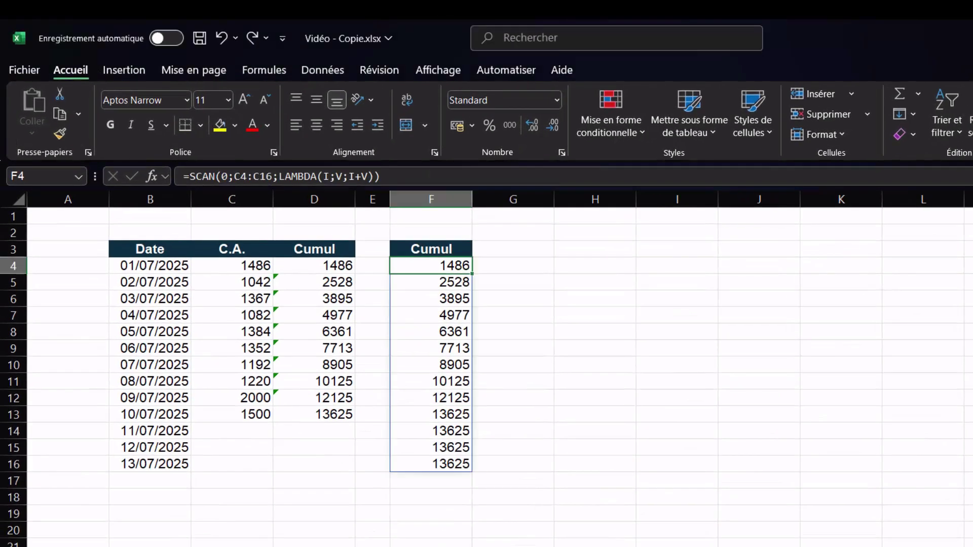
double_click(438, 268)
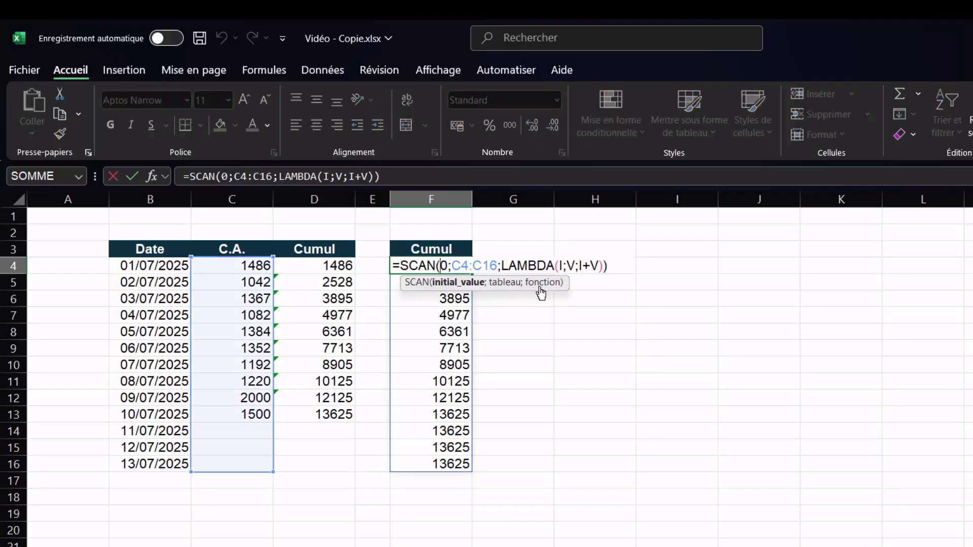
Replace I+V in the lambda with si(V="";"";I+V) and confirm
left_click_drag(578, 265, 599, 265)
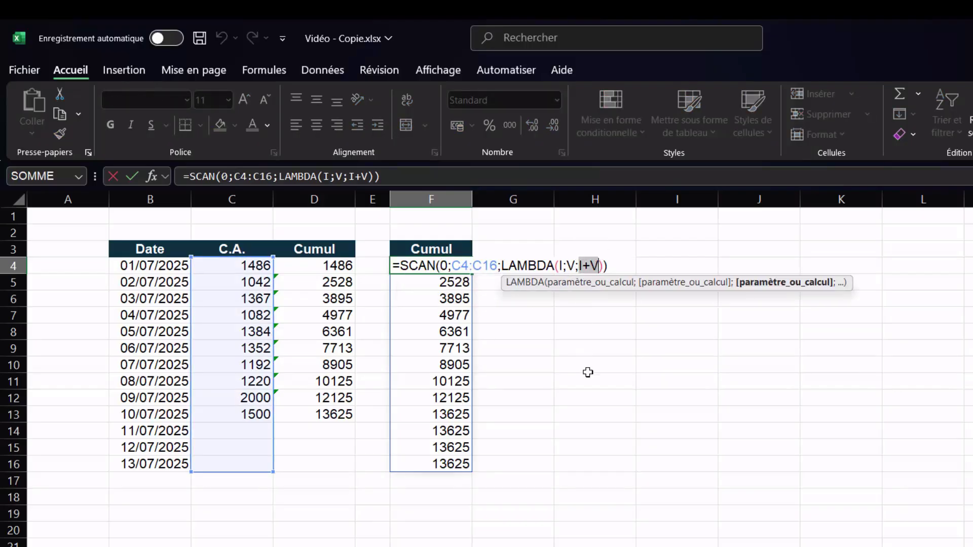
key("BackSpace")
type("si5")
key("BackSpace")
type("(")
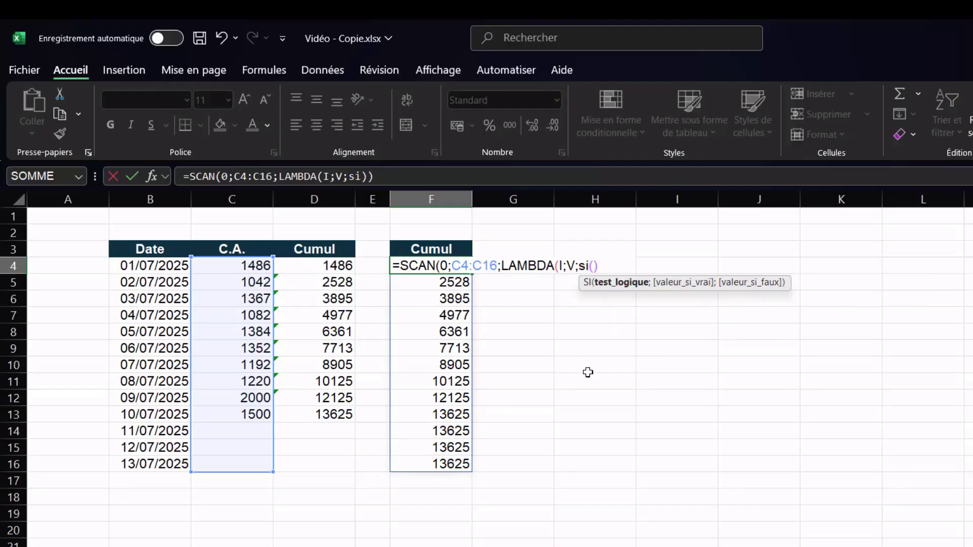
type("V")
type("=\"\"")
type(";")
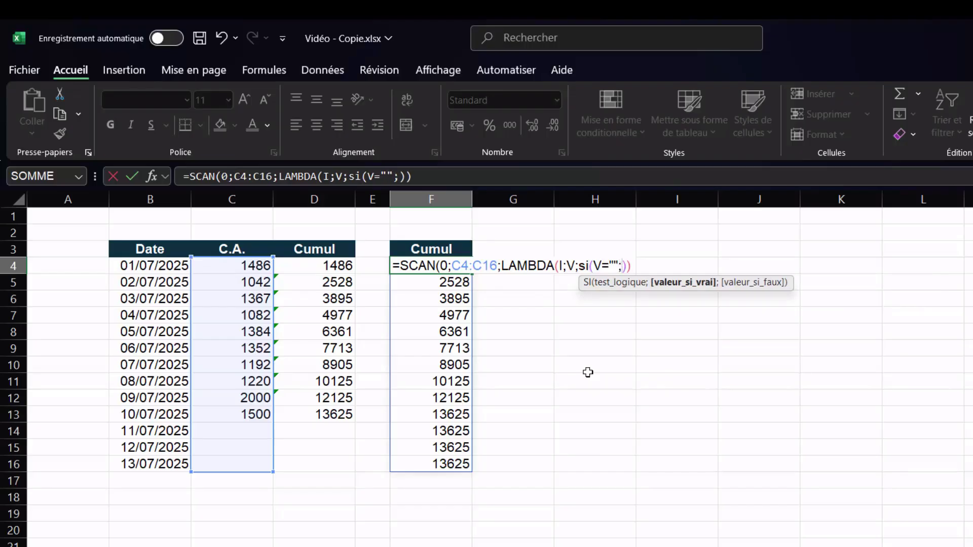
type("\"\"")
type(";")
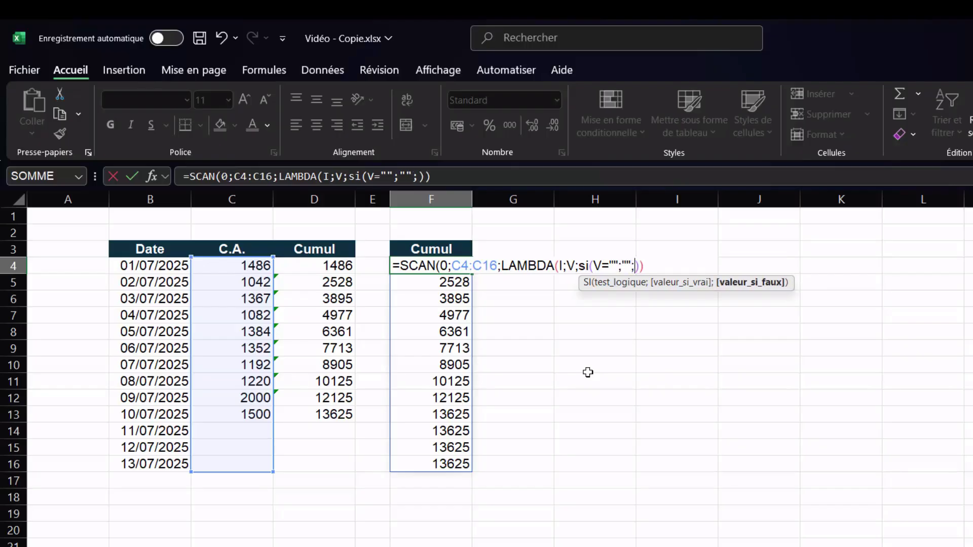
type("+")
type("I")
type("V")
type(")")
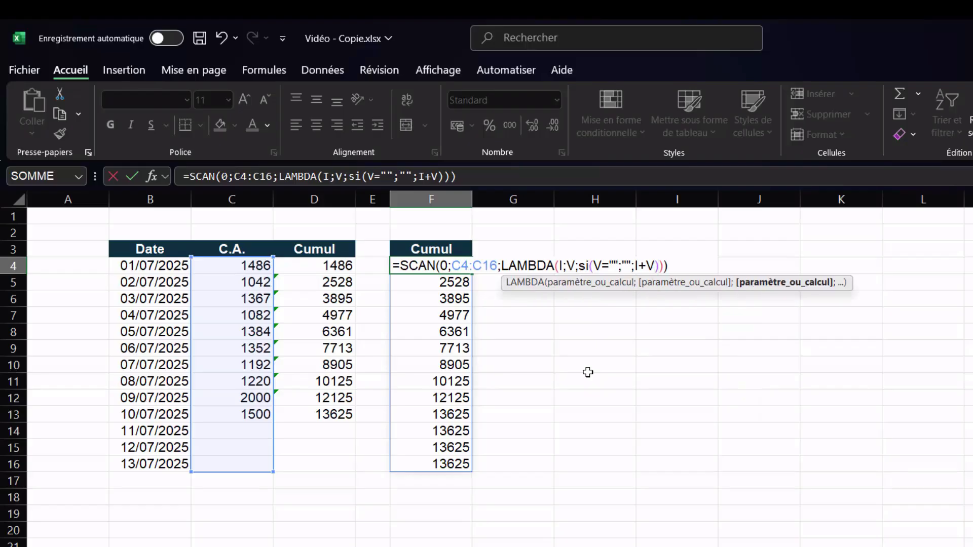
key("Return")
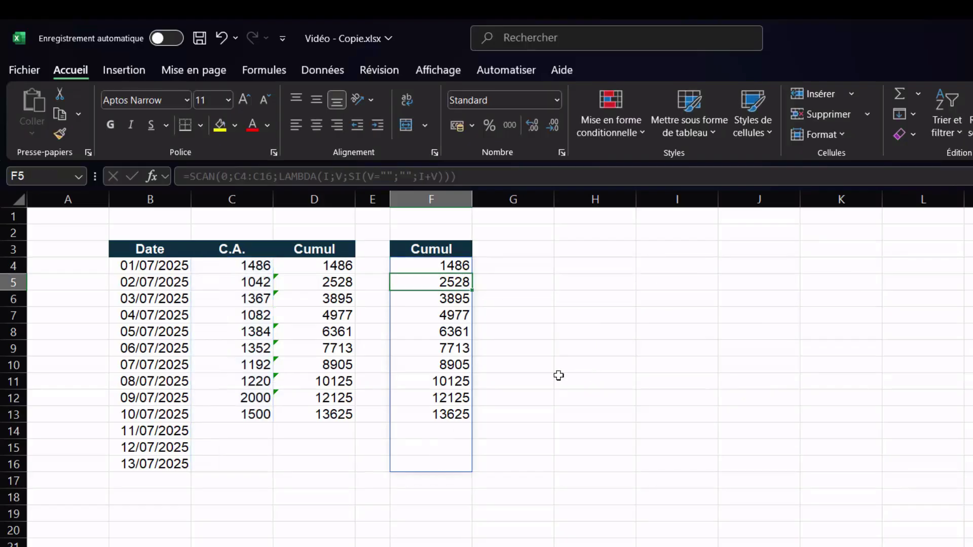
left_click(450, 432)
left_click_drag(450, 432, 449, 459)
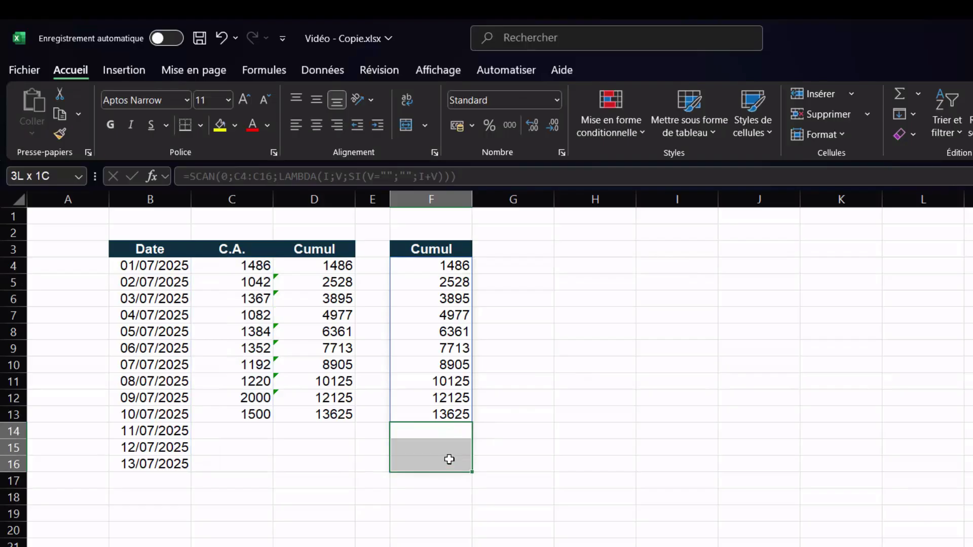
left_click(459, 316)
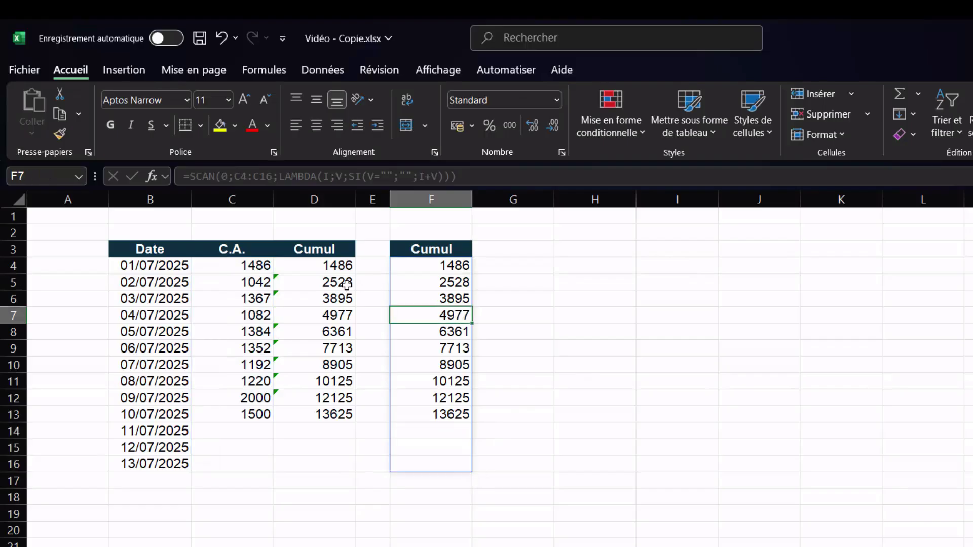
left_click(255, 283)
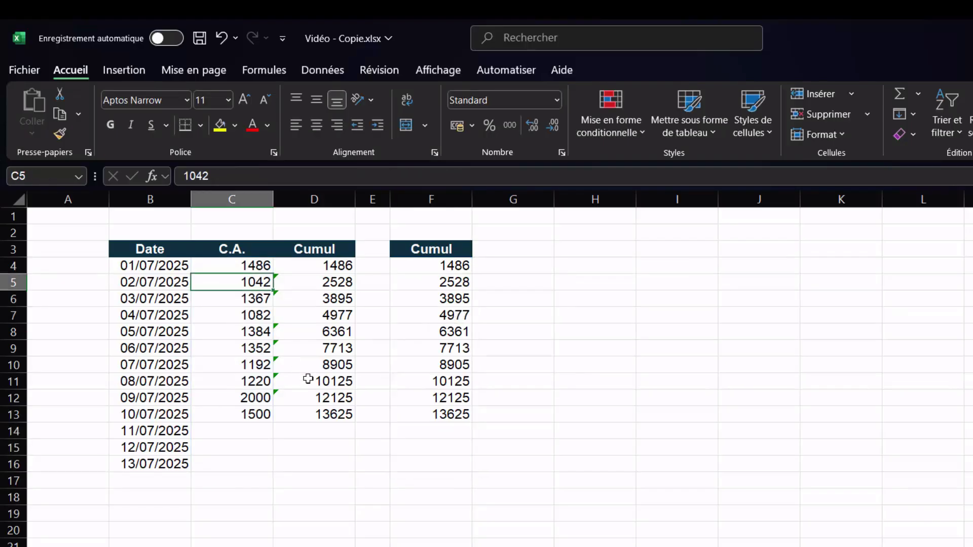
key("Delete")
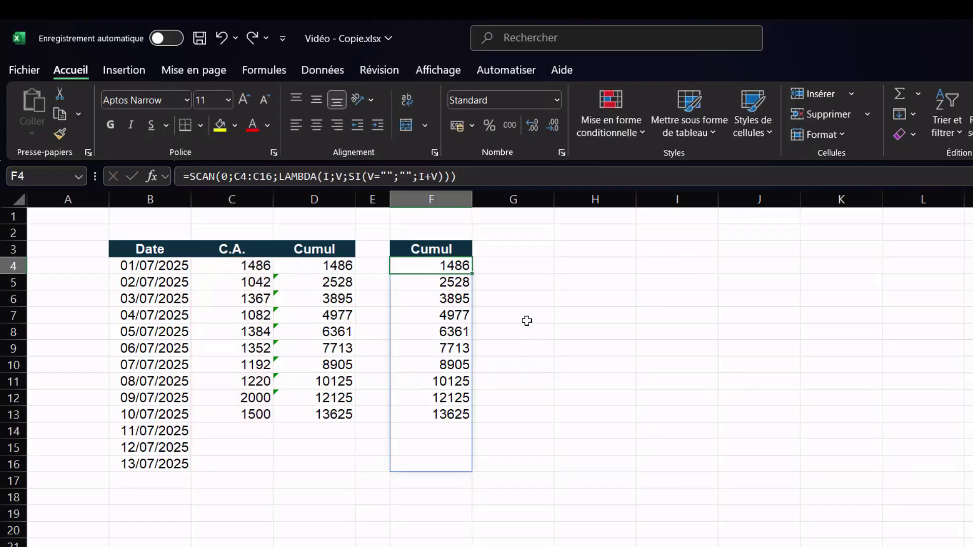
Undo the inner SI and instead wrap the whole SCAN in SI(C4:C16="";"";…)
key("ctrl+z")
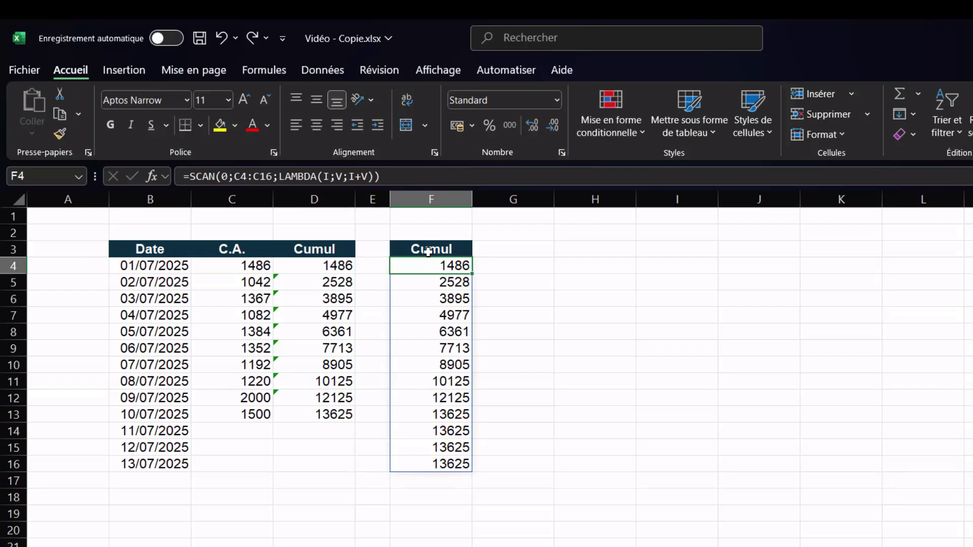
double_click(432, 266)
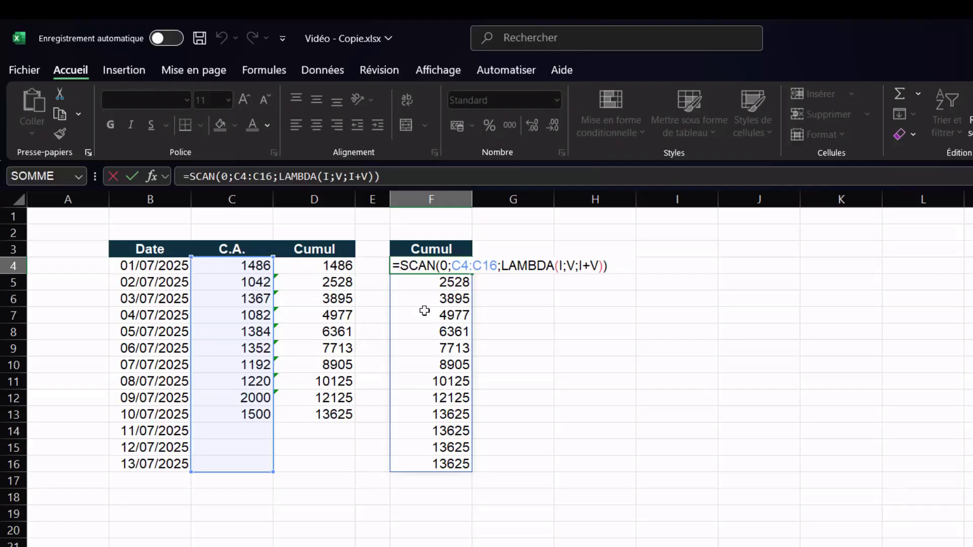
type("SI(")
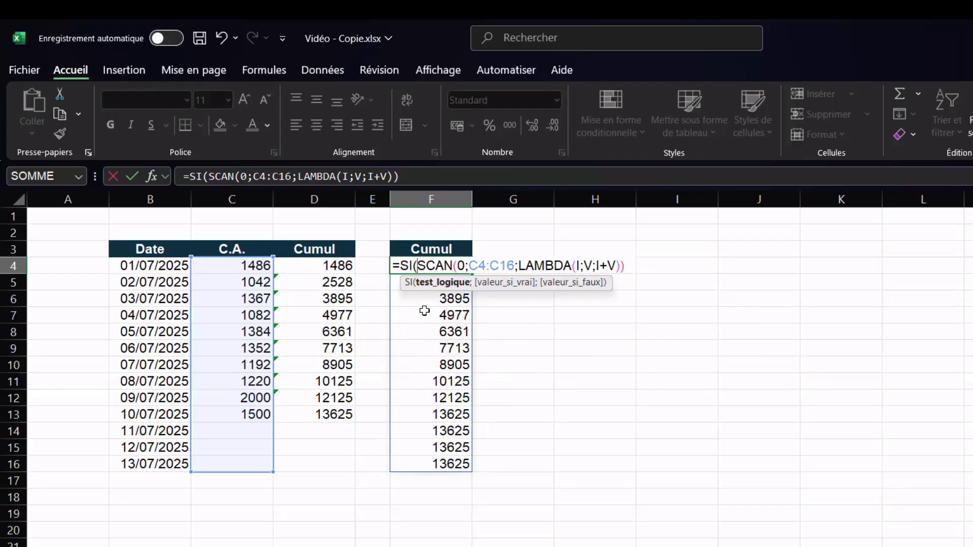
left_click_drag(238, 270, 235, 469)
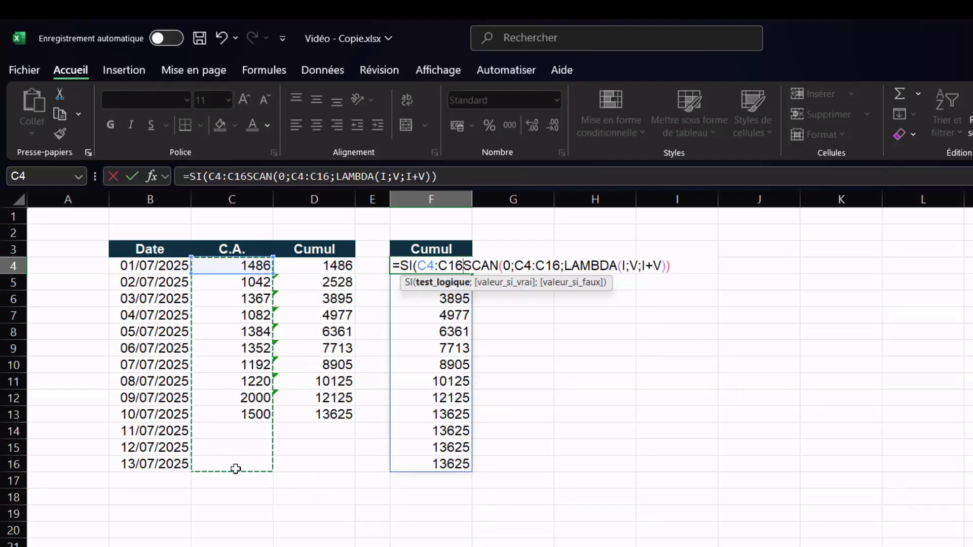
type("=\"\"")
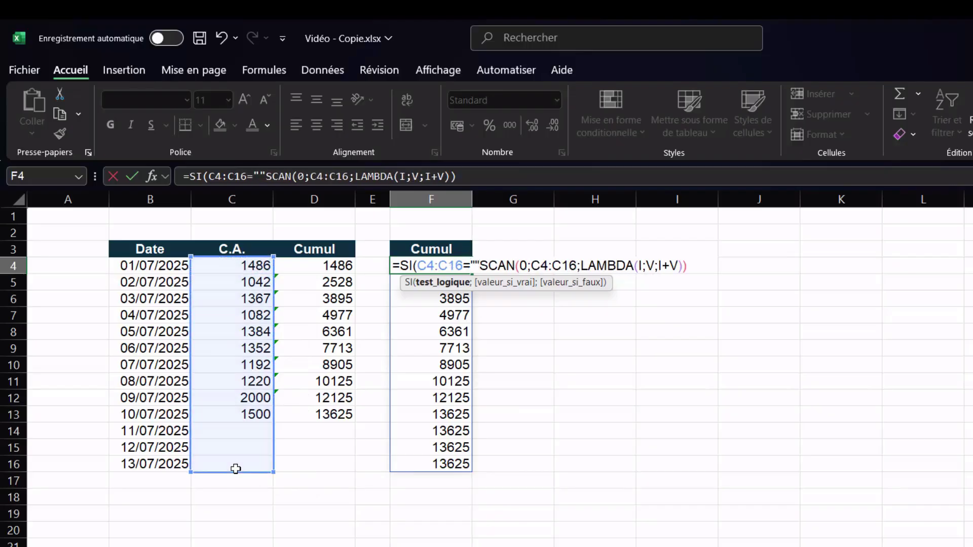
type(";\"\"")
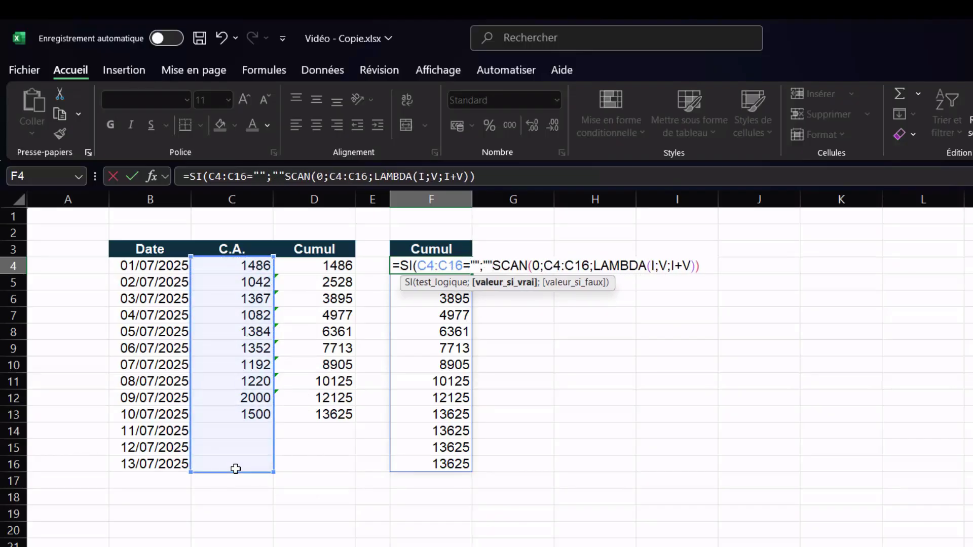
type(";")
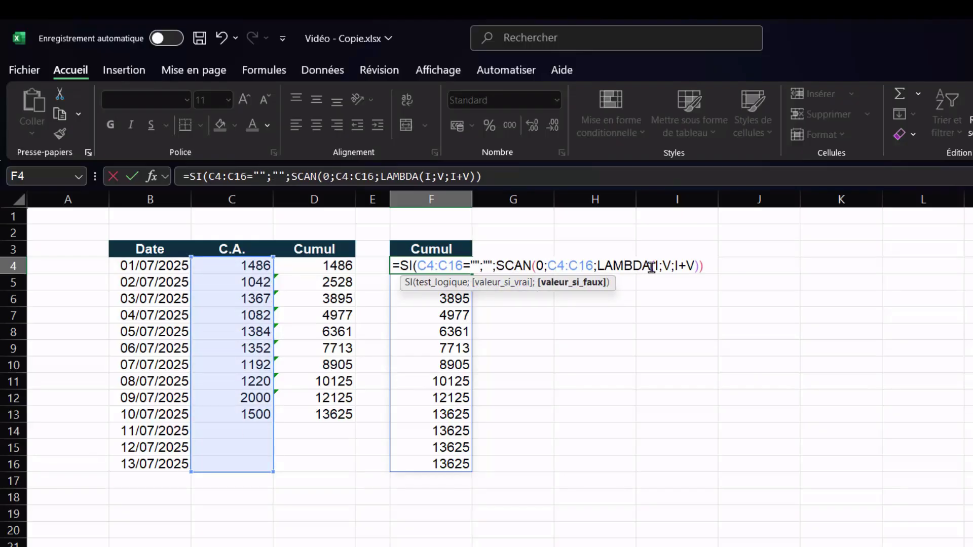
left_click(715, 266)
type(")")
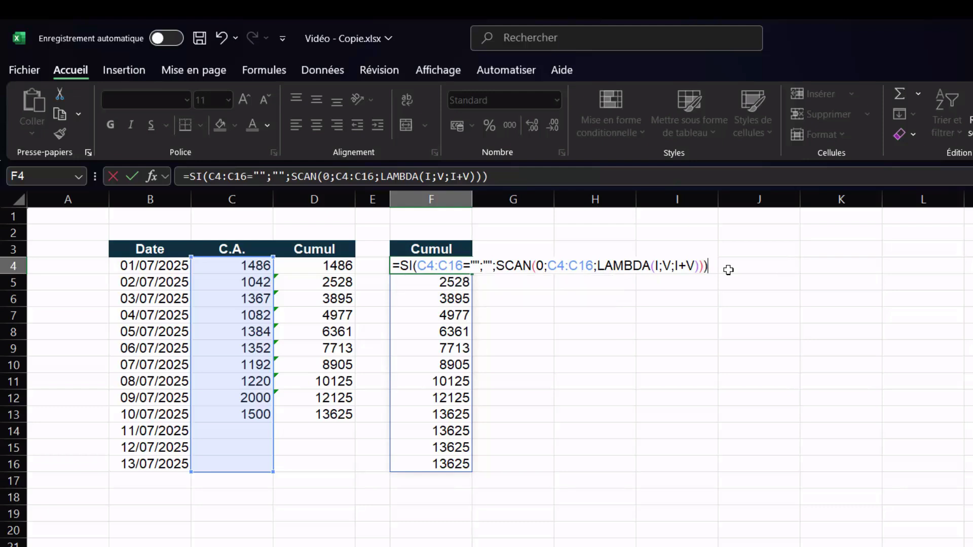
key("Return")
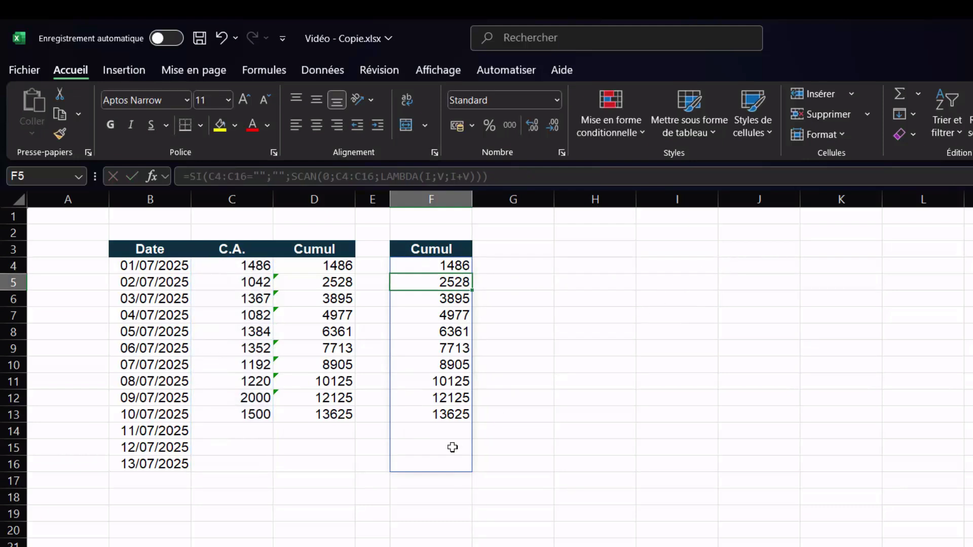
Check the blank F14:F16 cells, then clear the 1042 sales value in C5
left_click_drag(439, 429, 441, 461)
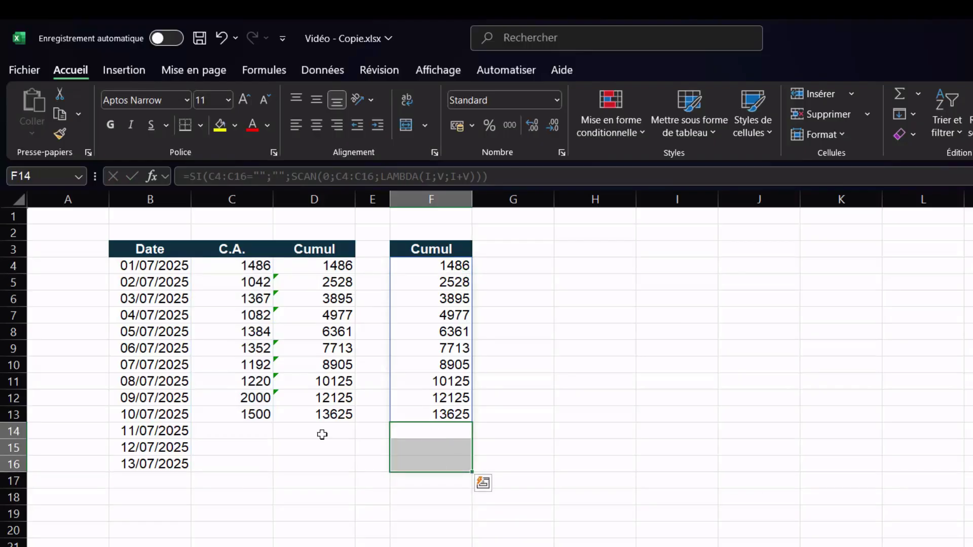
left_click(241, 430)
left_click(423, 427)
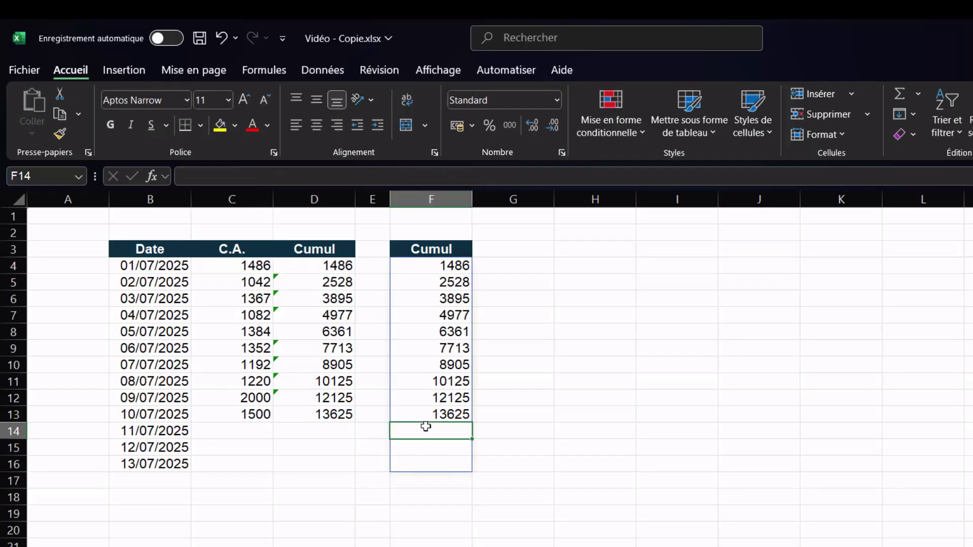
left_click(253, 284)
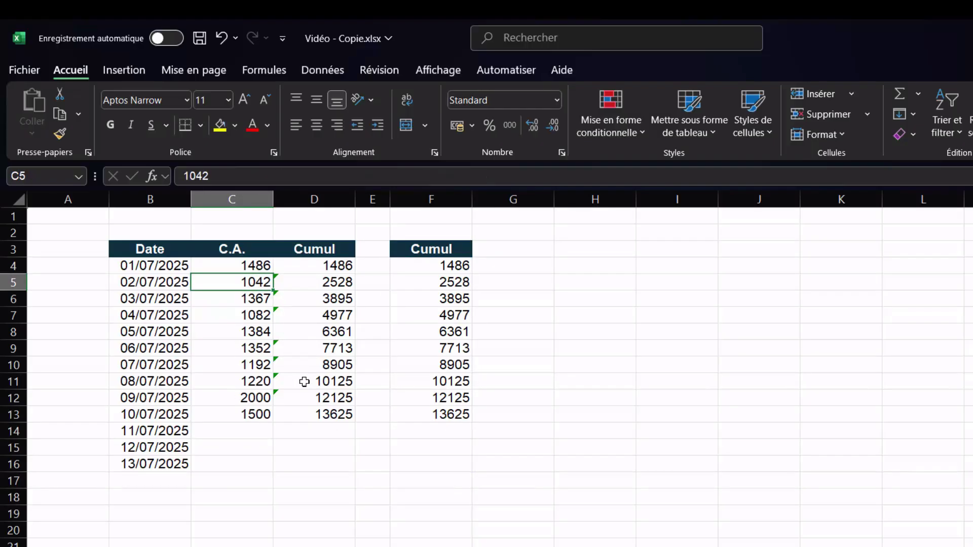
key("Delete")
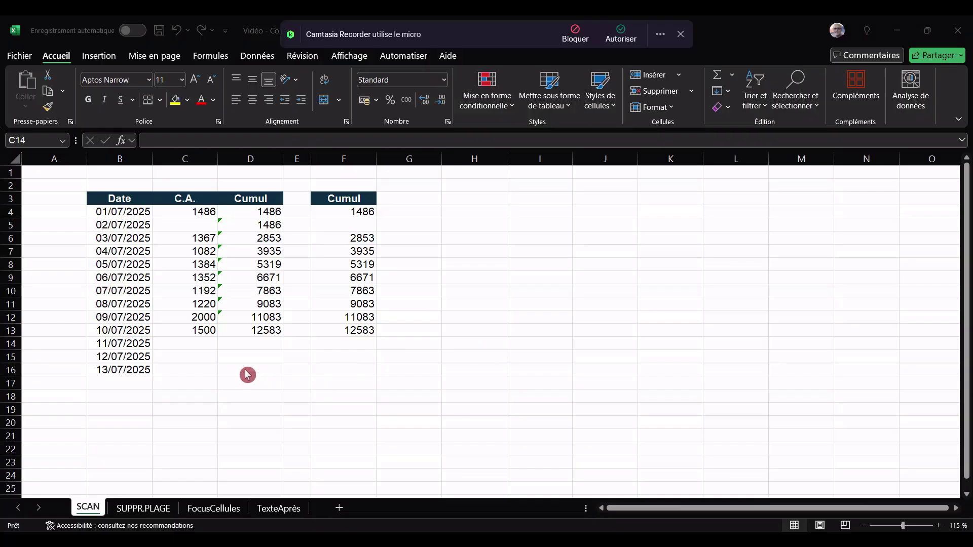
Enter 2200 as the 11/07/2025 C.A. in C14, raising the SCAN total to 14783
left_click(196, 345)
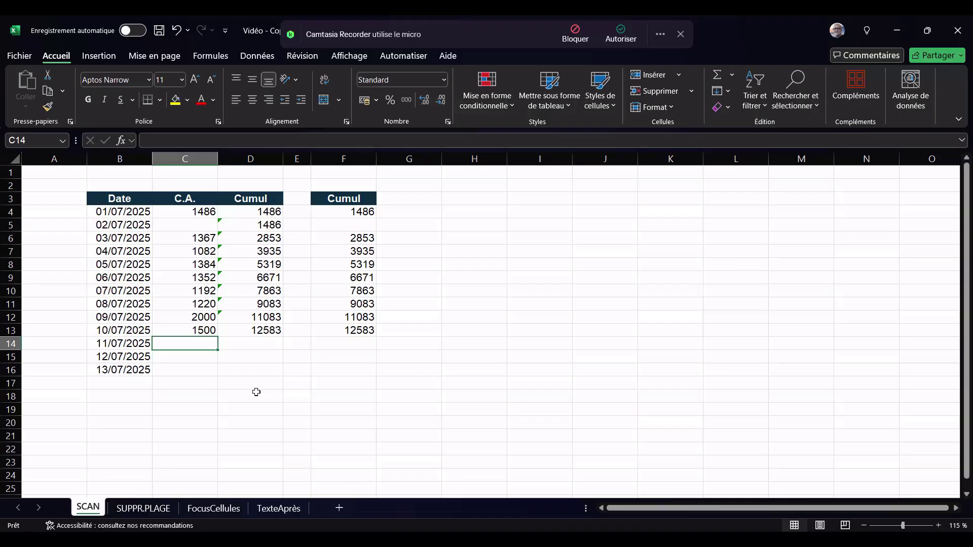
type("2200")
key("Return")
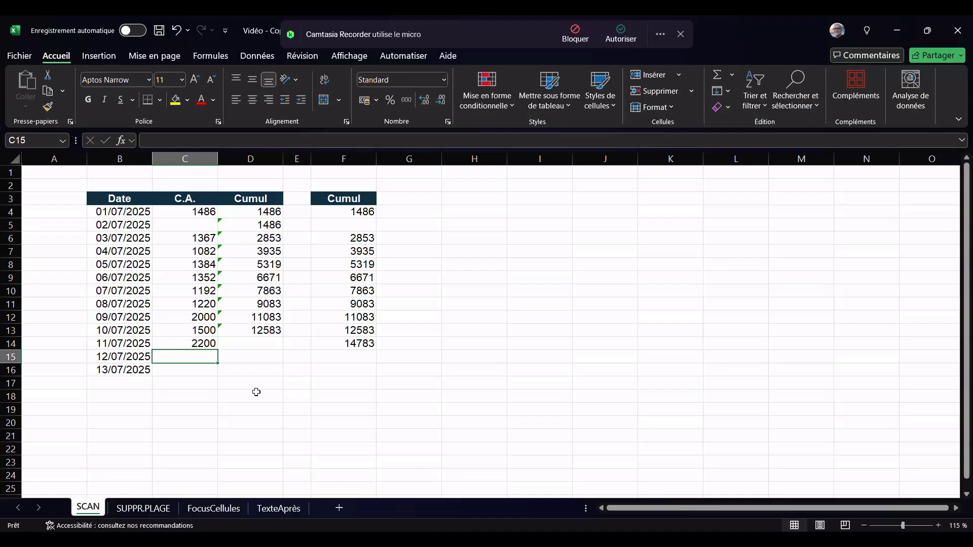
left_click(352, 344)
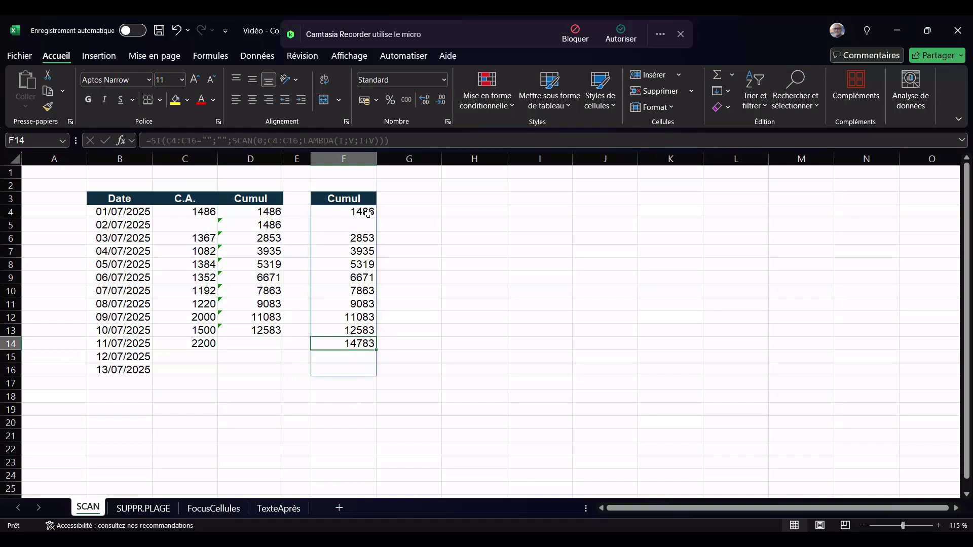
left_click(200, 224)
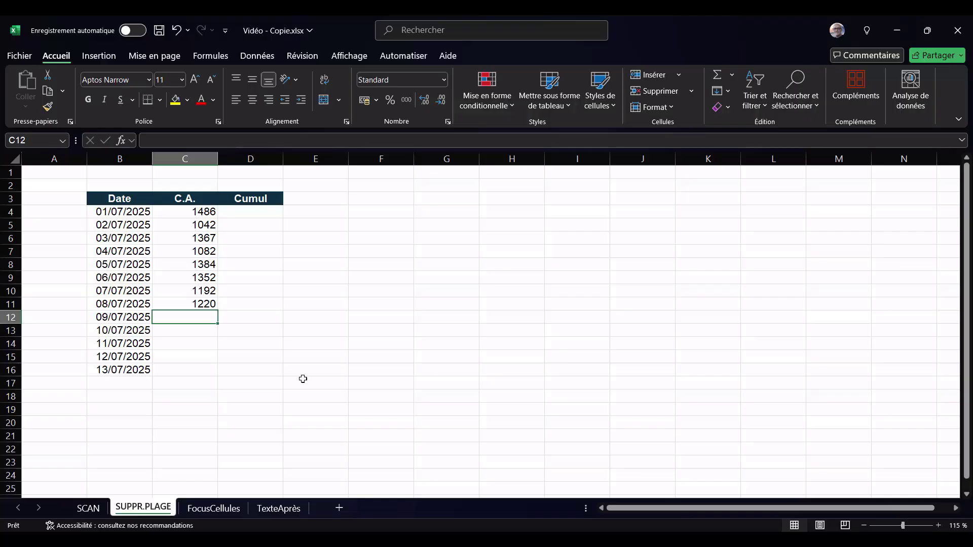
Begin the formula =SCAN(0;SUPPR.PLAGE( in D4 of the SUPPR.PLAGE sheet
left_click(259, 217)
type("=SCAN(")
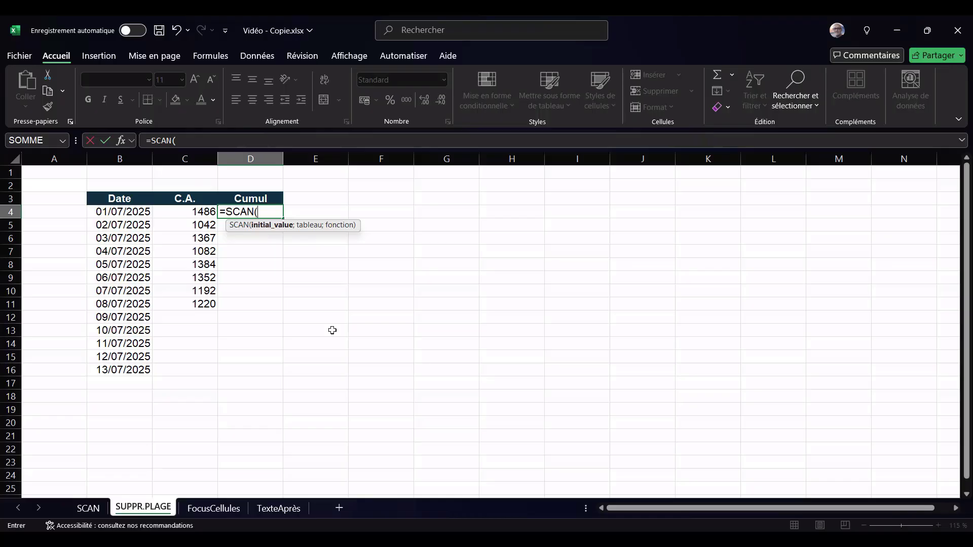
type("0;")
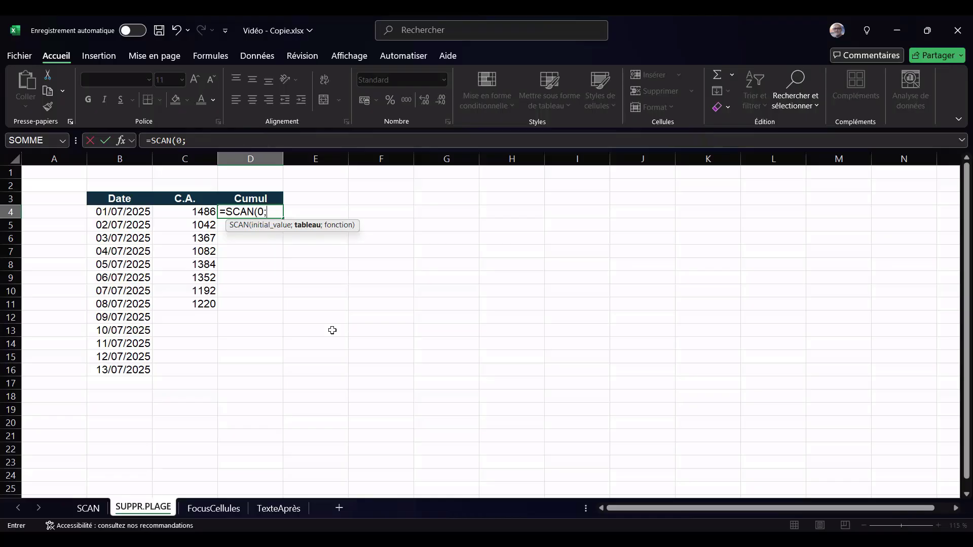
type("SUPPR.PLAGE")
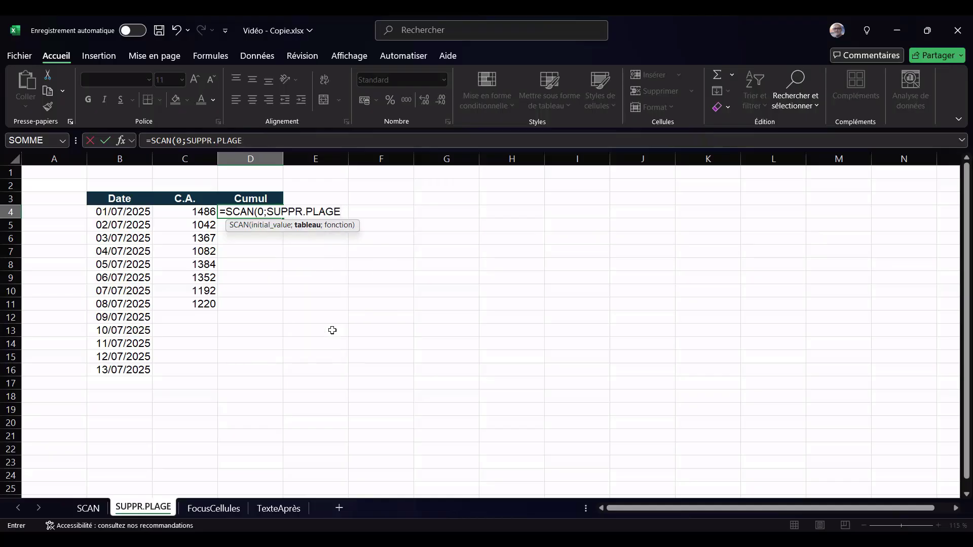
type("(")
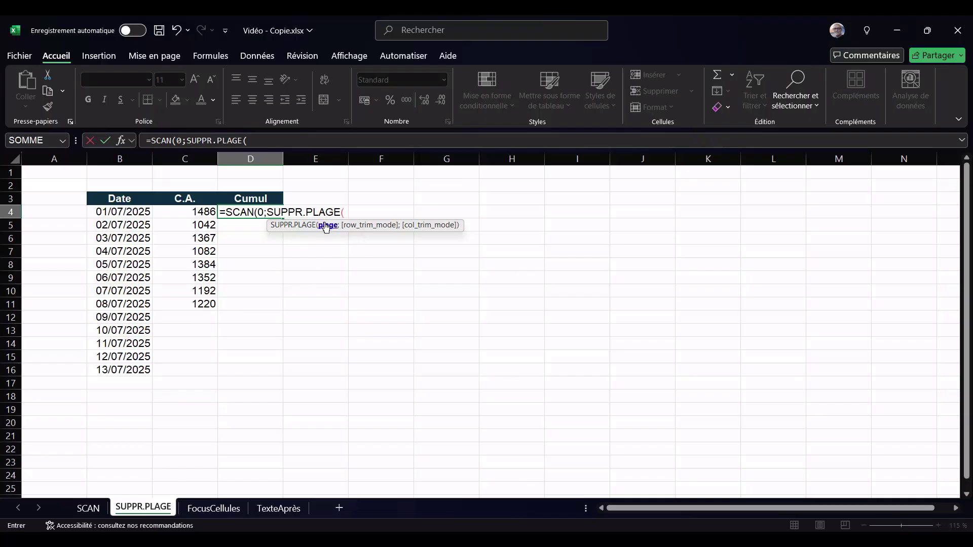
Complete the Cumul formula with the C.A. range C4:C16, start value 0 and SOMME
left_click_drag(195, 213, 189, 371)
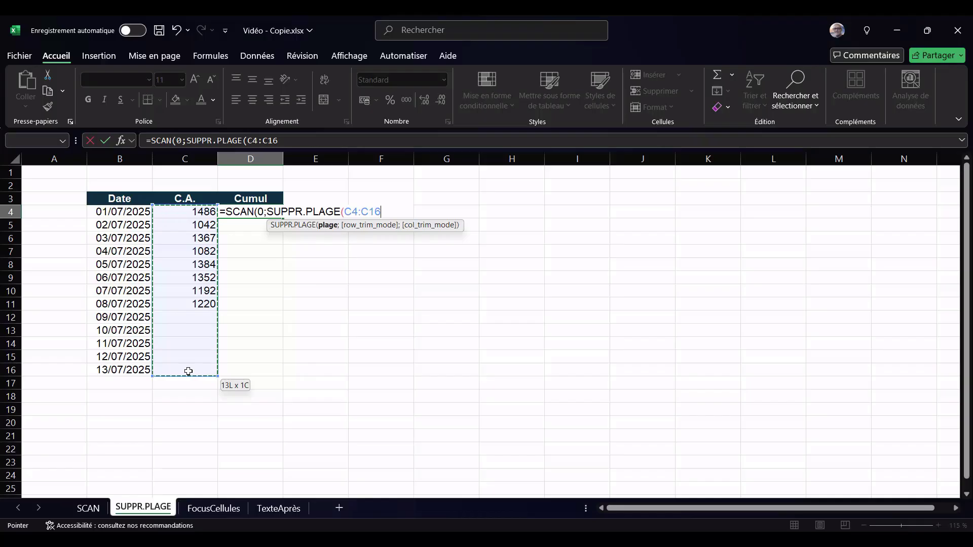
type(";")
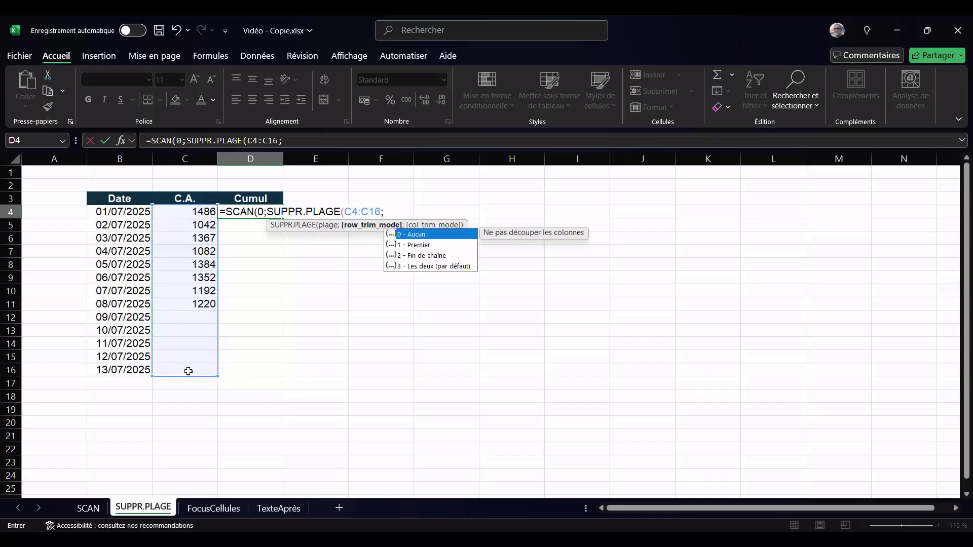
type("0")
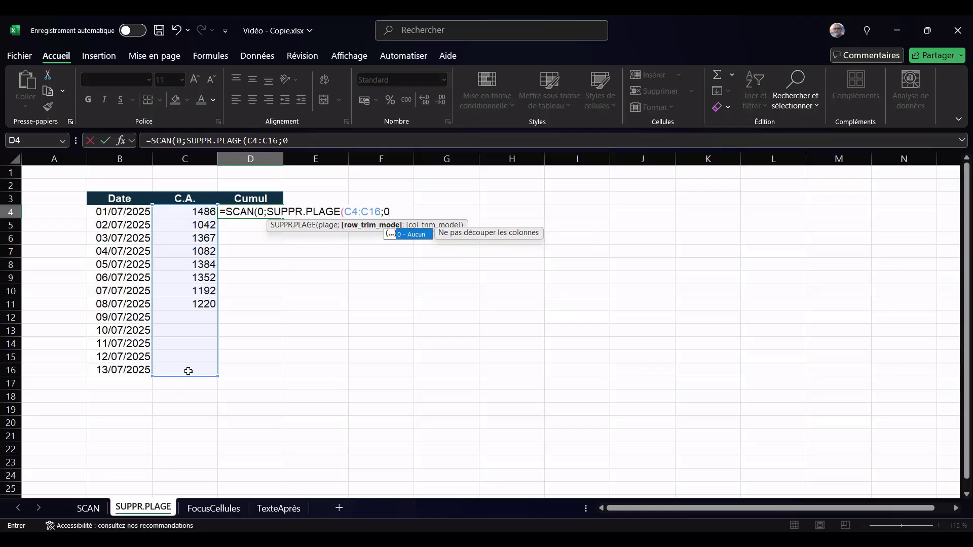
type(")")
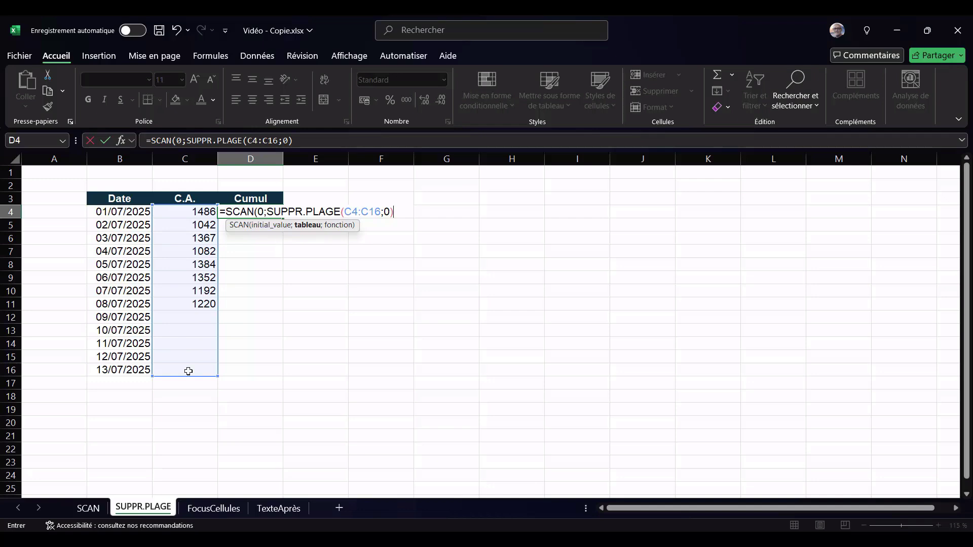
type(";")
type("somme")
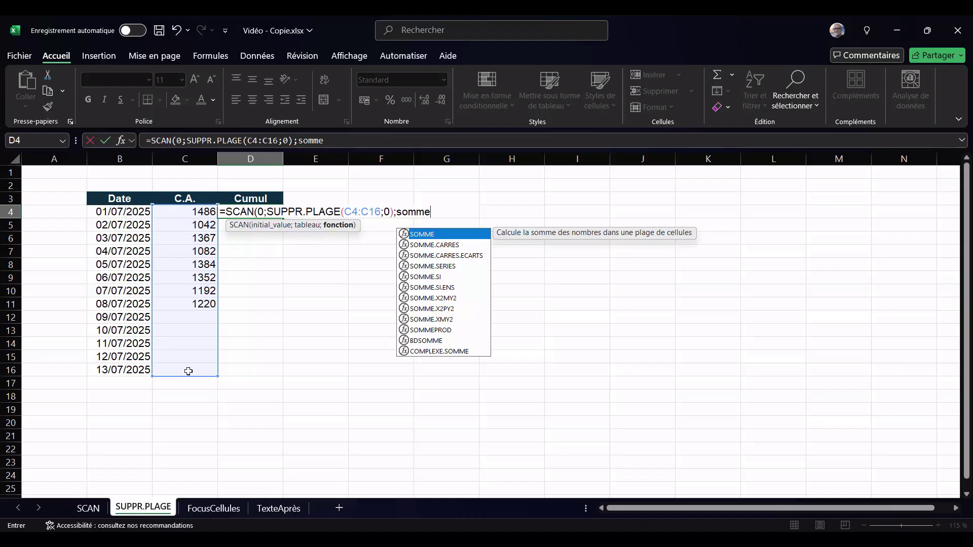
type(")")
key("Return")
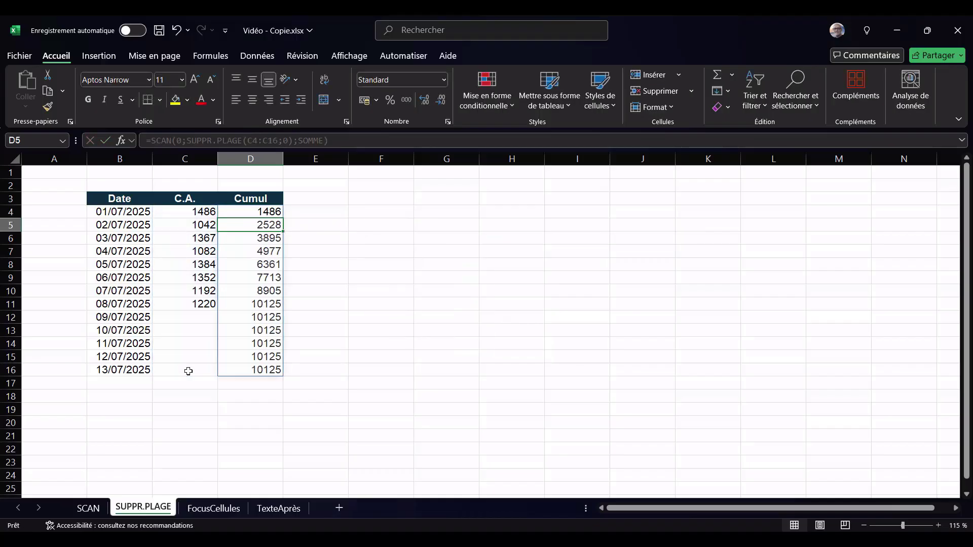
left_click(248, 317)
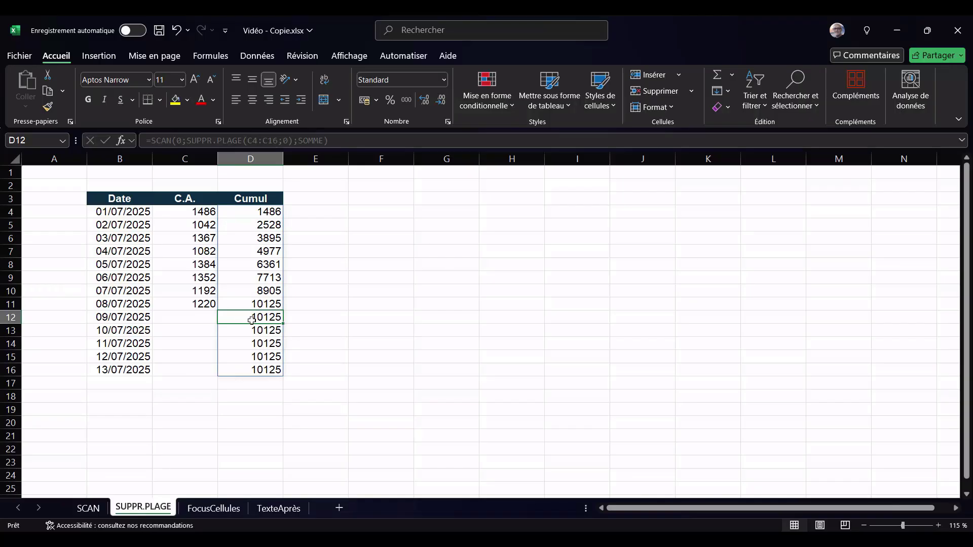
left_click(197, 315)
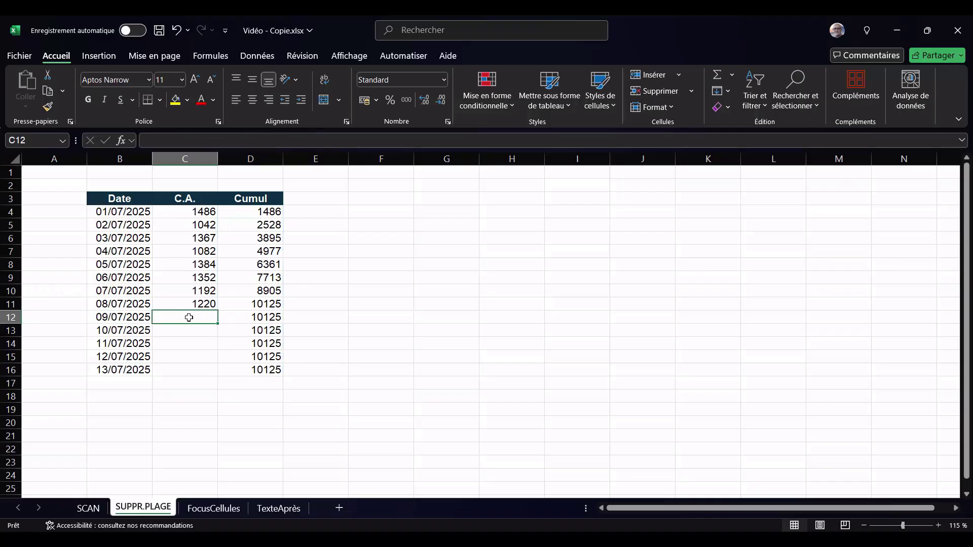
left_click(248, 318)
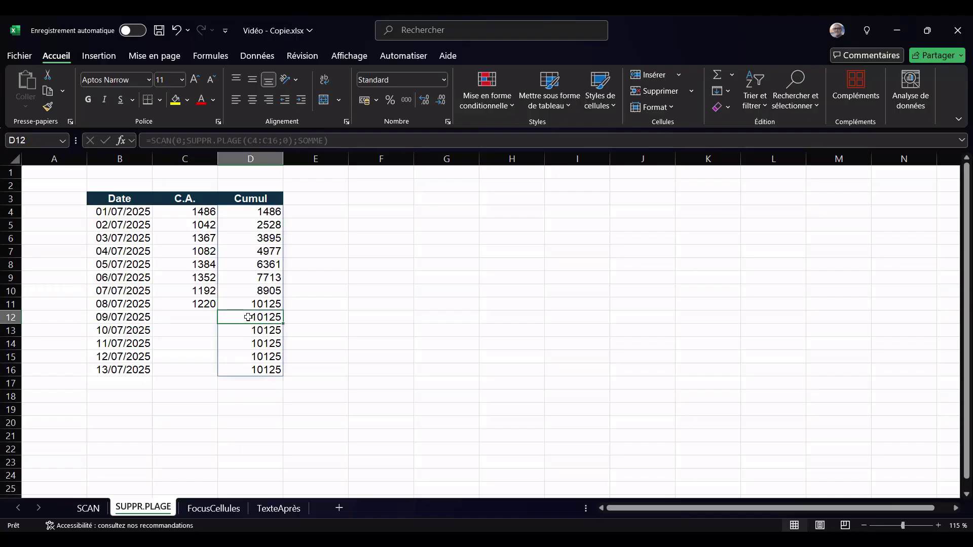
left_click(265, 214)
Change D4's SUPPR.PLAGE trim argument from 0 to 2 so only trailing blank rows are trimmed
double_click(264, 214)
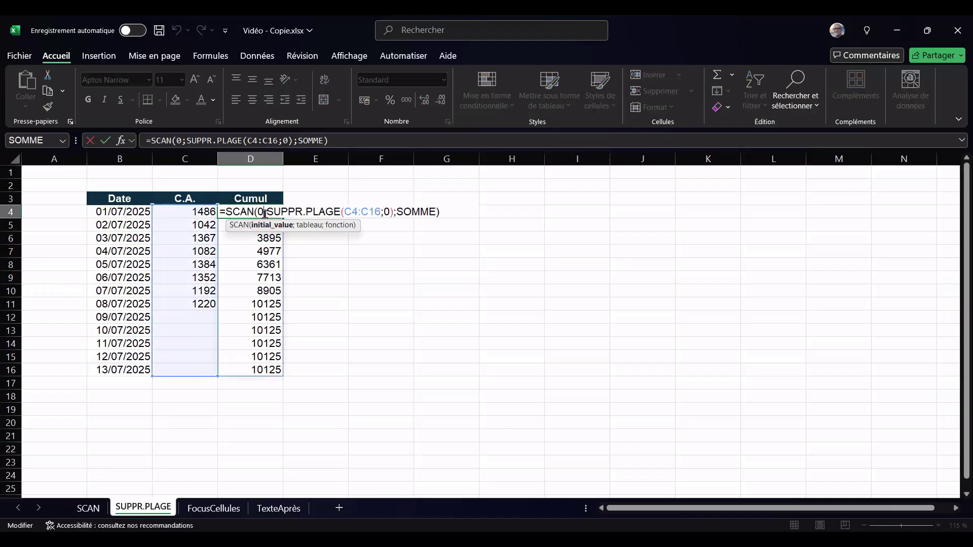
left_click(383, 210)
key("Delete")
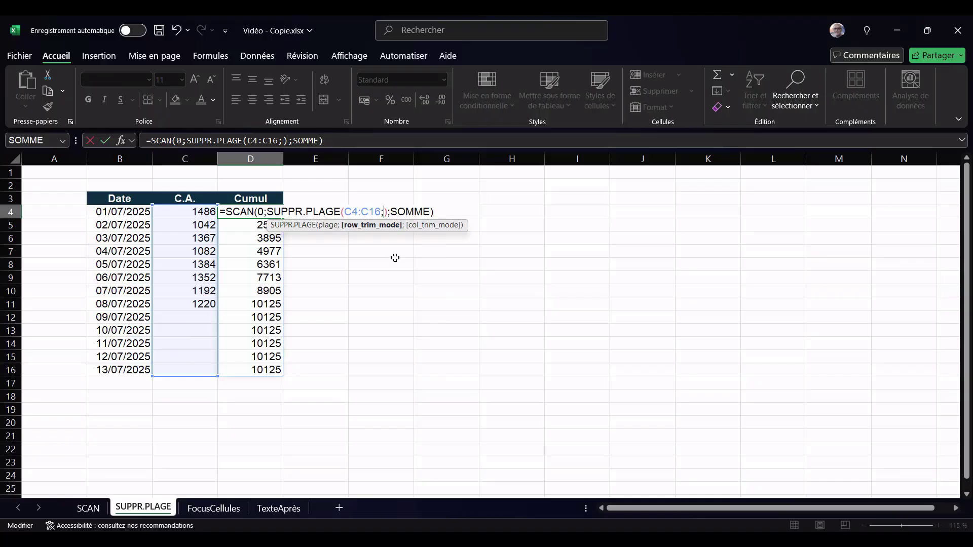
key("BackSpace")
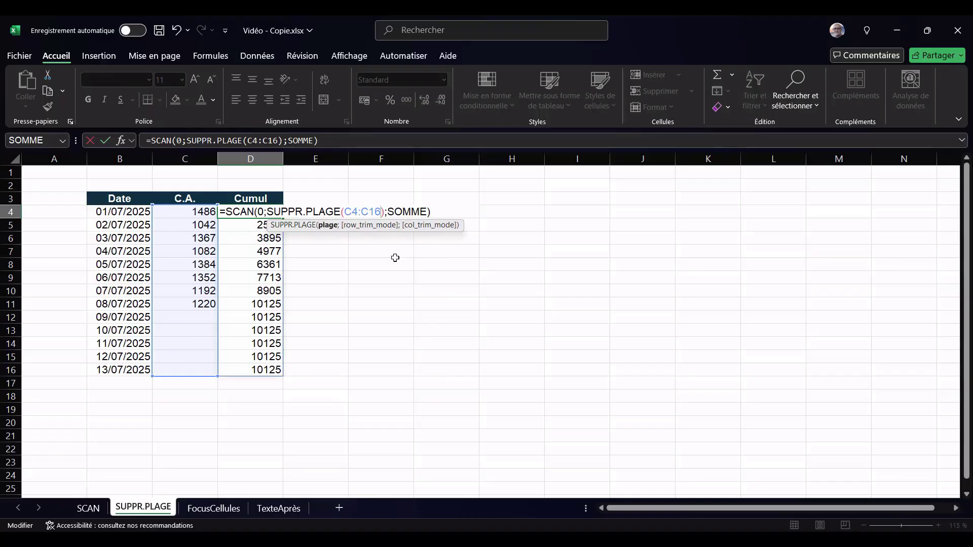
type(";;")
left_click(400, 259)
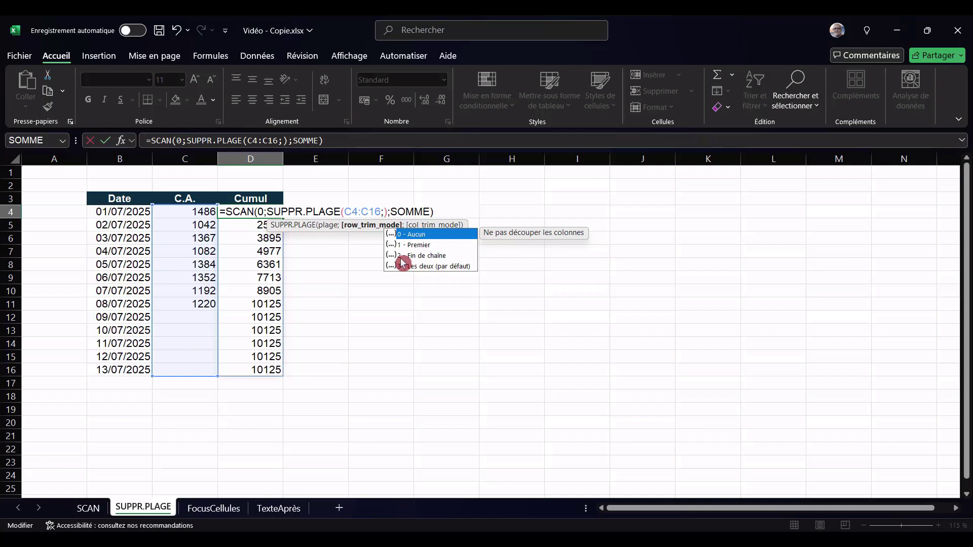
double_click(414, 261)
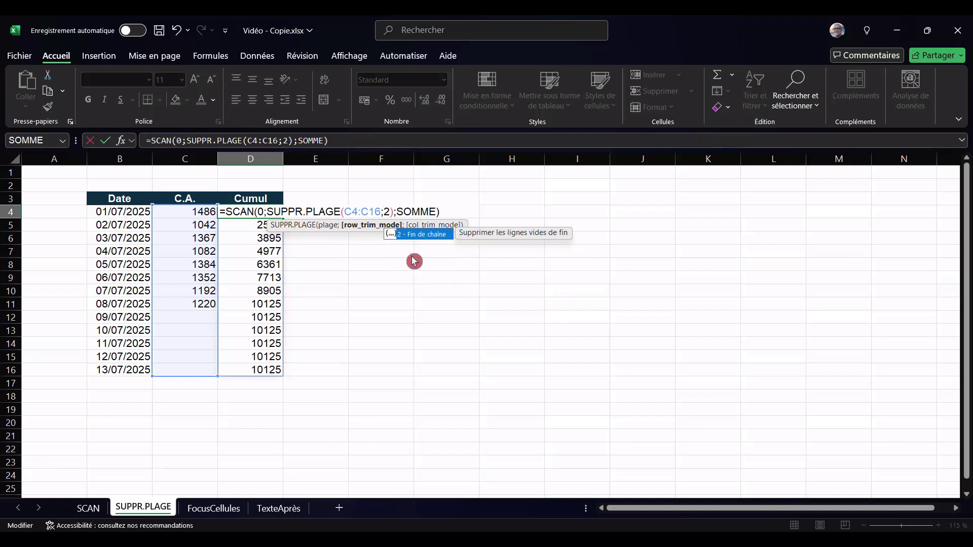
Commit the edited Cumul formula and confirm the totals now stop at row 11
key("Return")
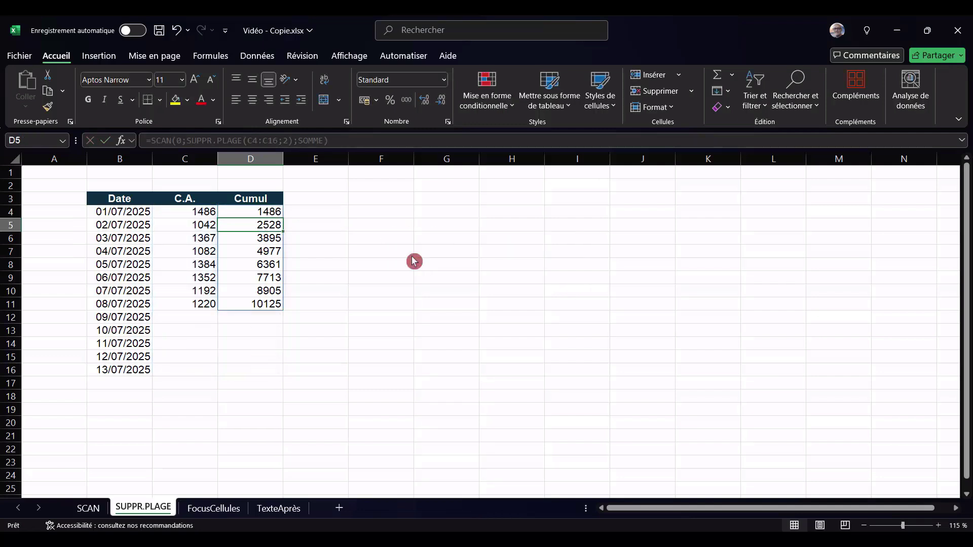
left_click(264, 319)
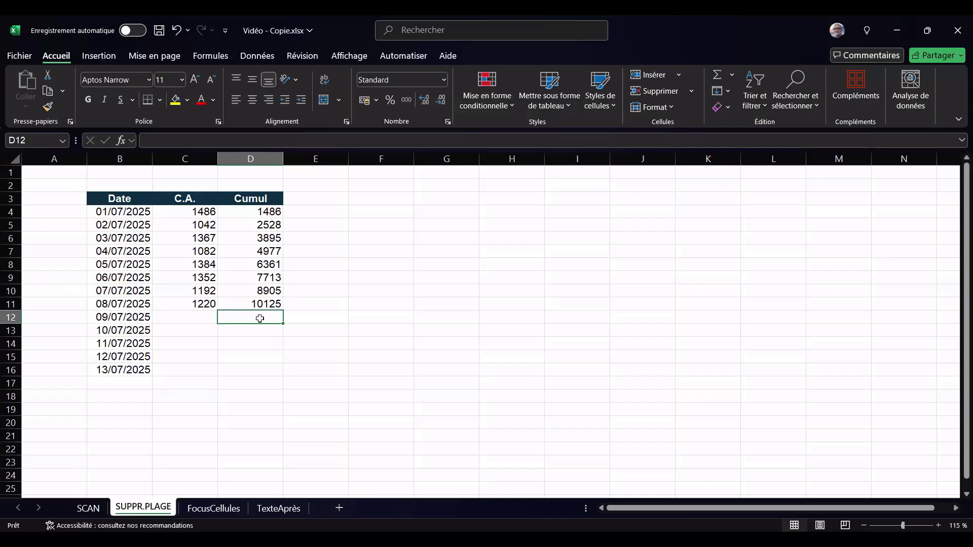
left_click_drag(260, 318, 253, 361)
Enter a C.A. of 2000 for 09/07/2025 in C12
left_click(197, 319)
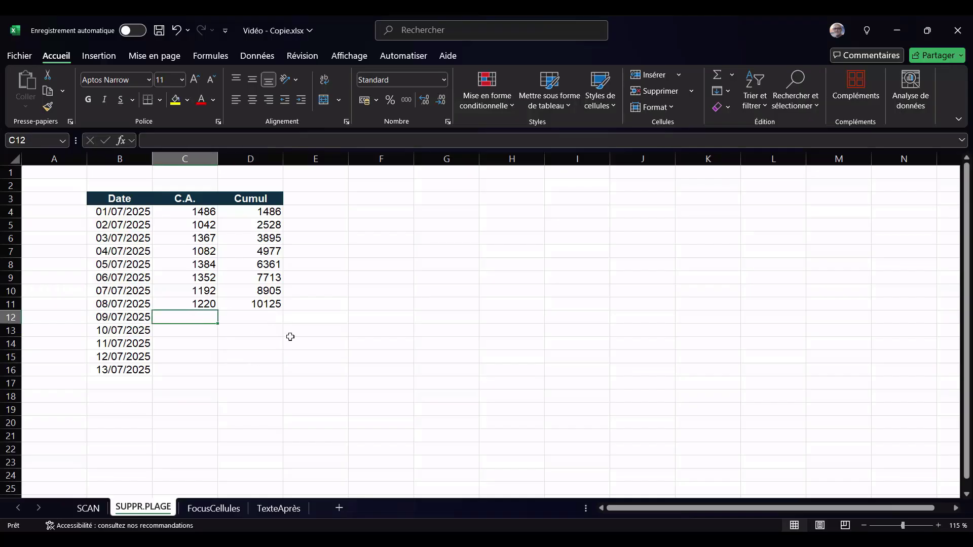
type("2000")
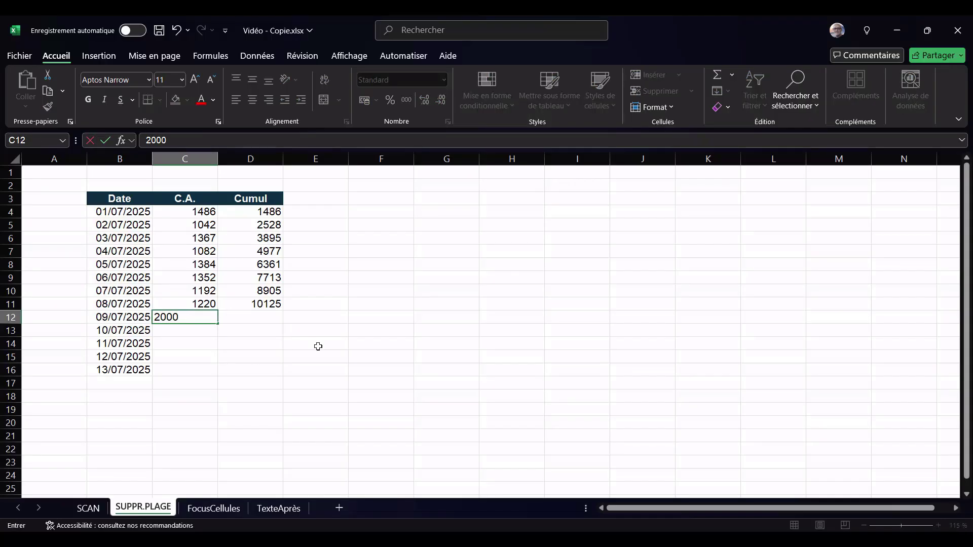
left_click(256, 319)
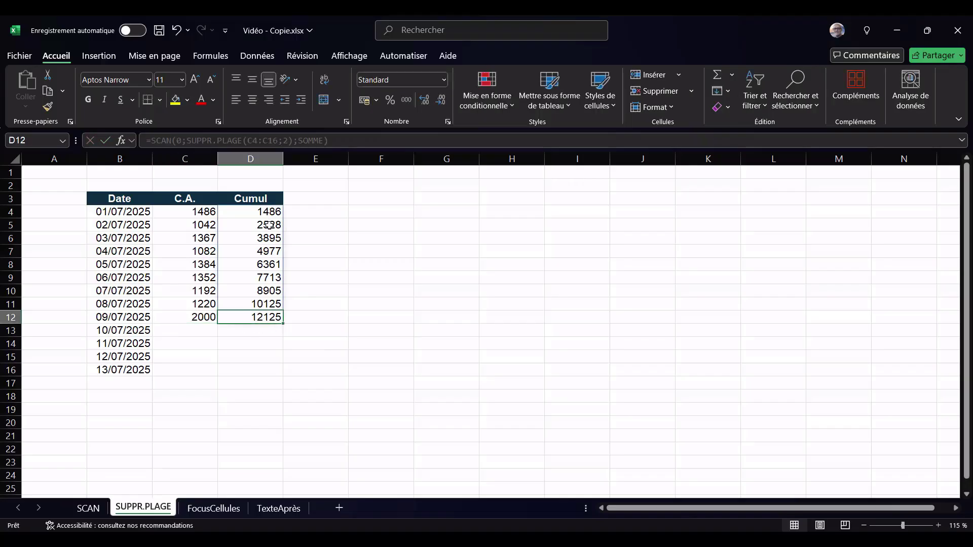
left_click(379, 213)
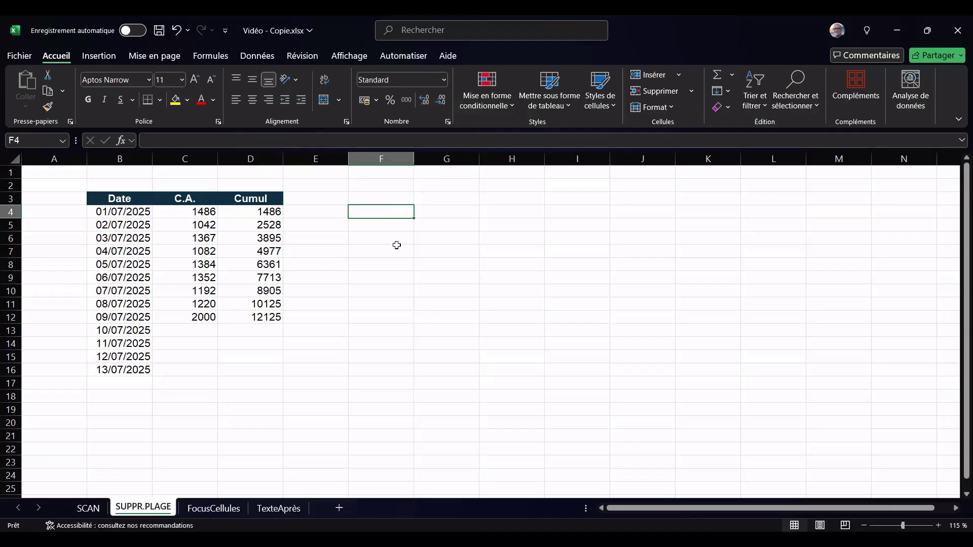
Enter =SCAN(0;C4:.C16;SOMME) in F4 for a trim-reference running total
type("=scan")
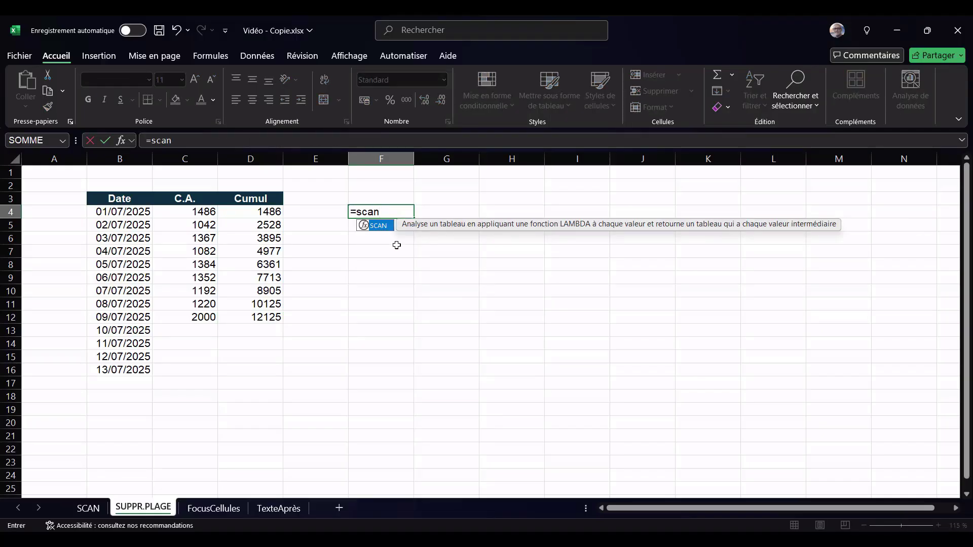
type("(0")
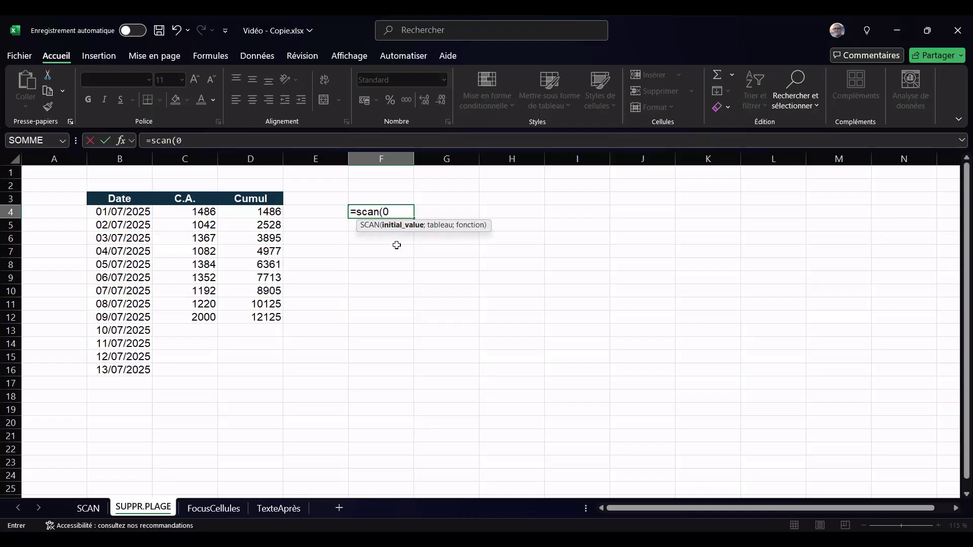
type(";")
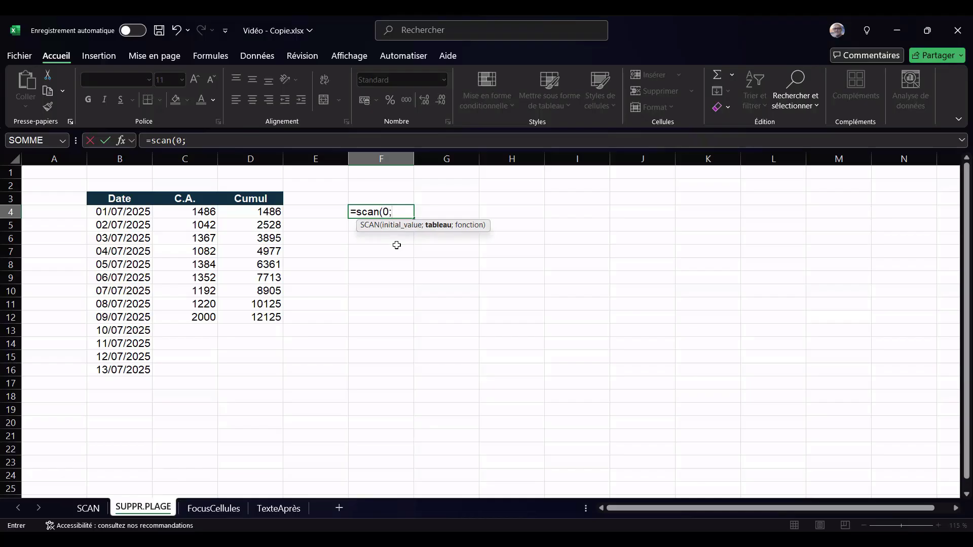
left_click(190, 213)
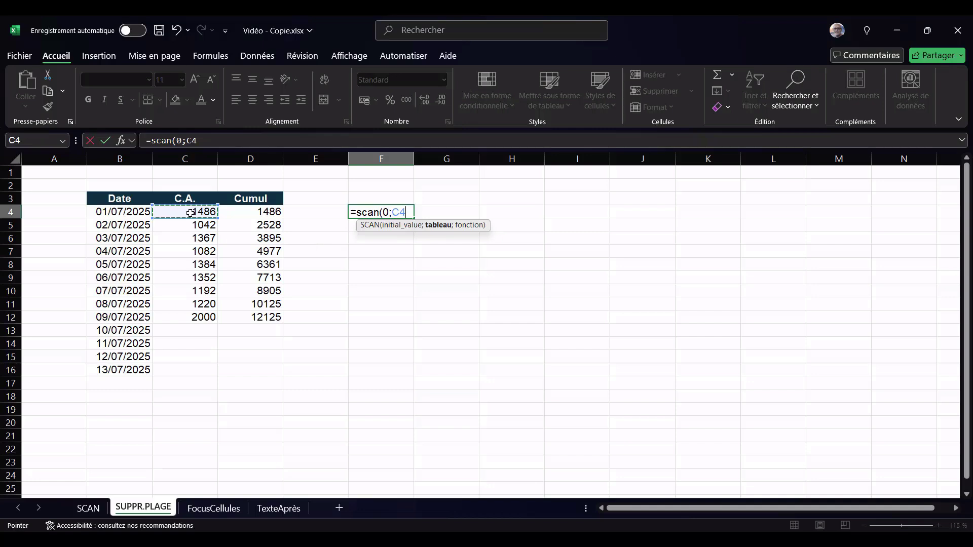
left_click_drag(190, 213, 187, 374)
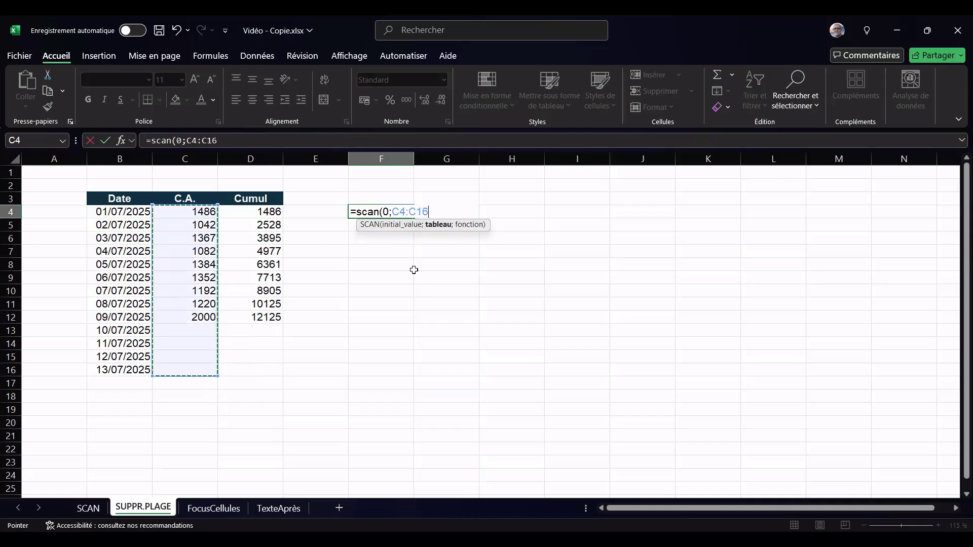
key("F2")
key("Left")
key("Left")
key("Left")
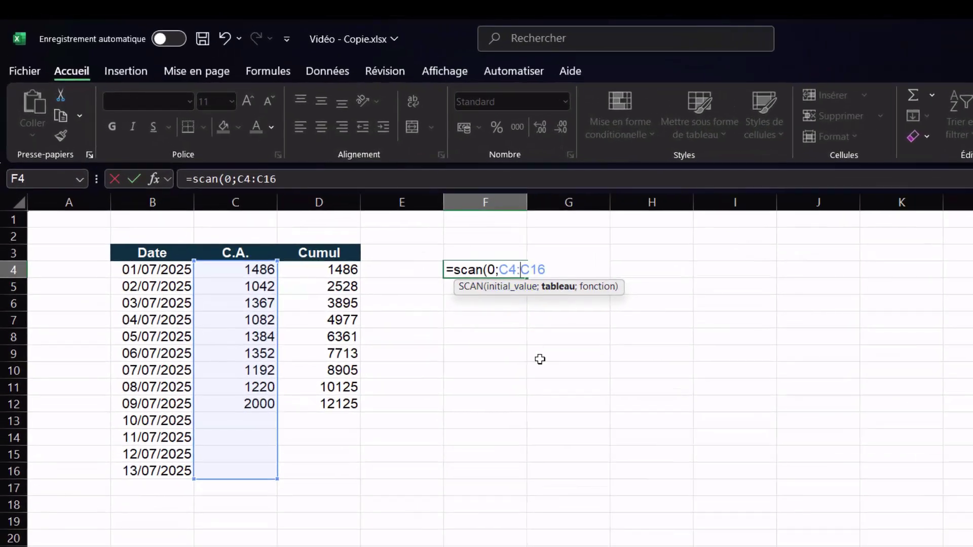
type(".")
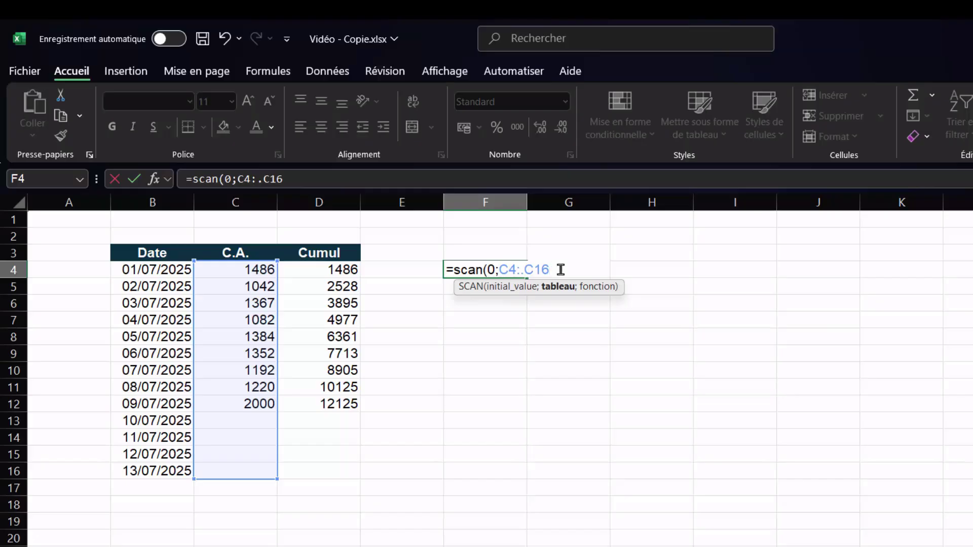
type(";")
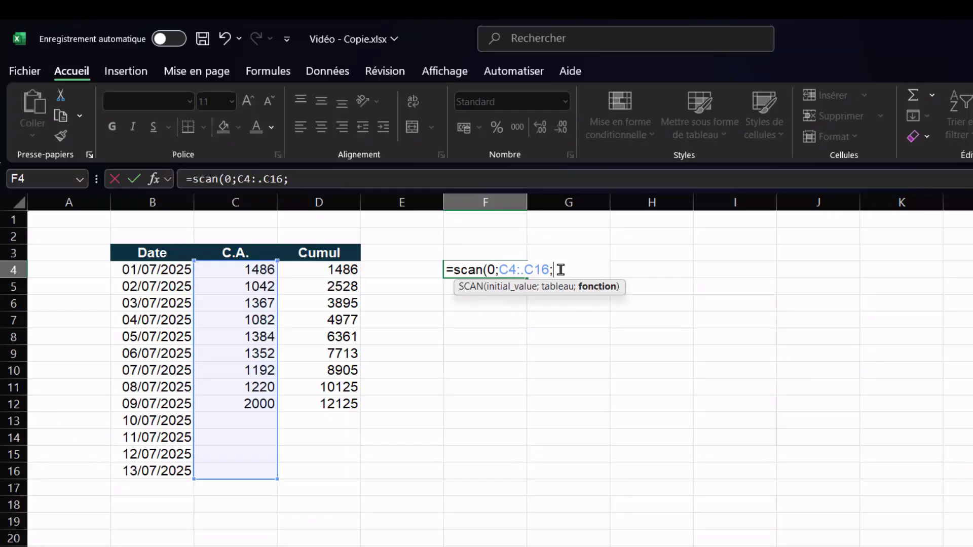
type("somme")
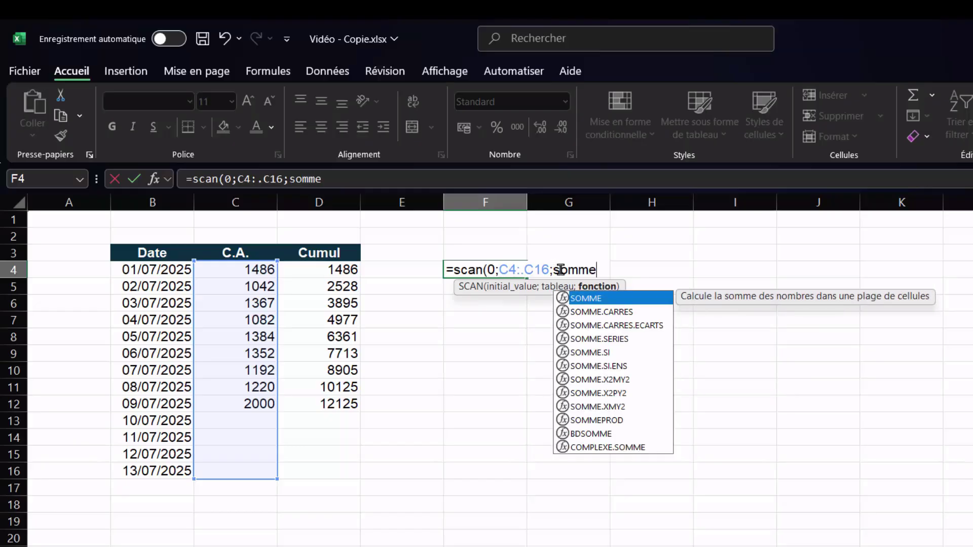
type(")")
key("Return")
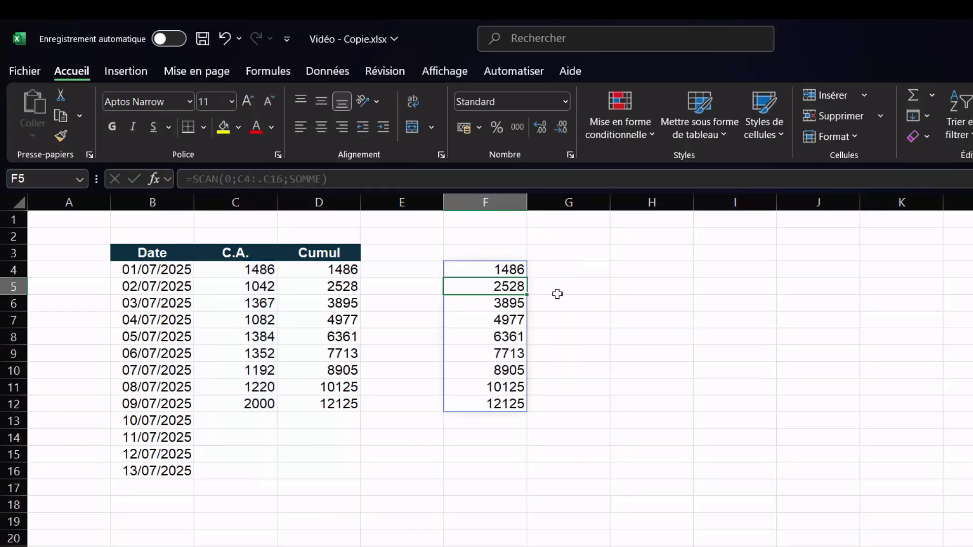
left_click(256, 420)
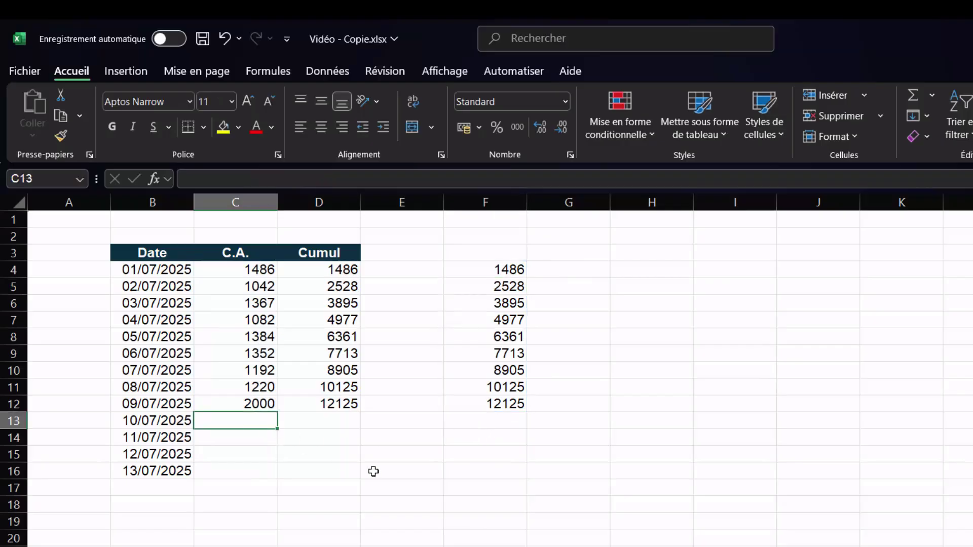
Add 1500 to C13, then look over the orders table on the FocusCellules sheet
type("1500")
key("Return")
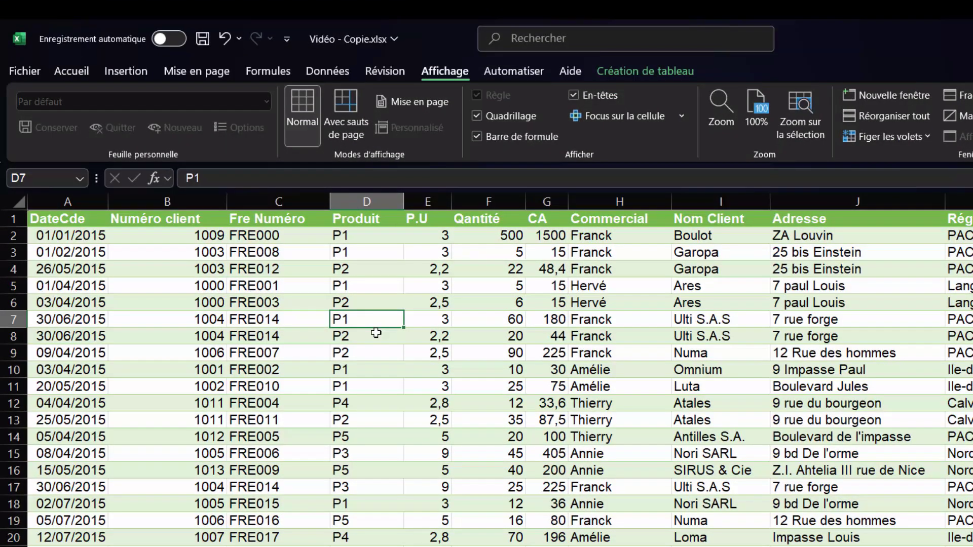
left_click(375, 379)
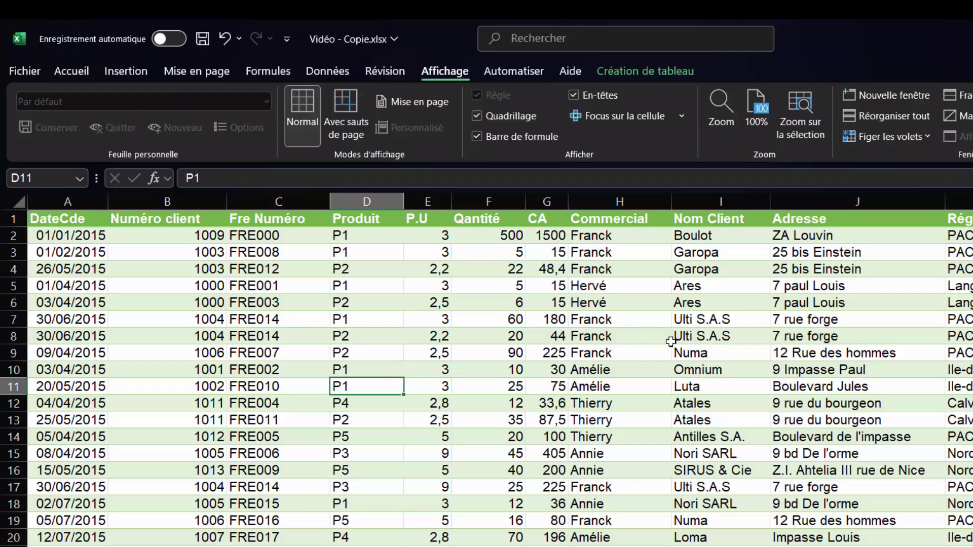
scroll(674, 340, "down", 6)
scroll(674, 340, "up", 5)
scroll(675, 339, "up", 1)
scroll(728, 342, "down", 3)
scroll(459, 328, "right", 2)
scroll(459, 329, "left", 2)
Switch on Focus sur la cellule highlighting for the orders table
left_click(462, 318)
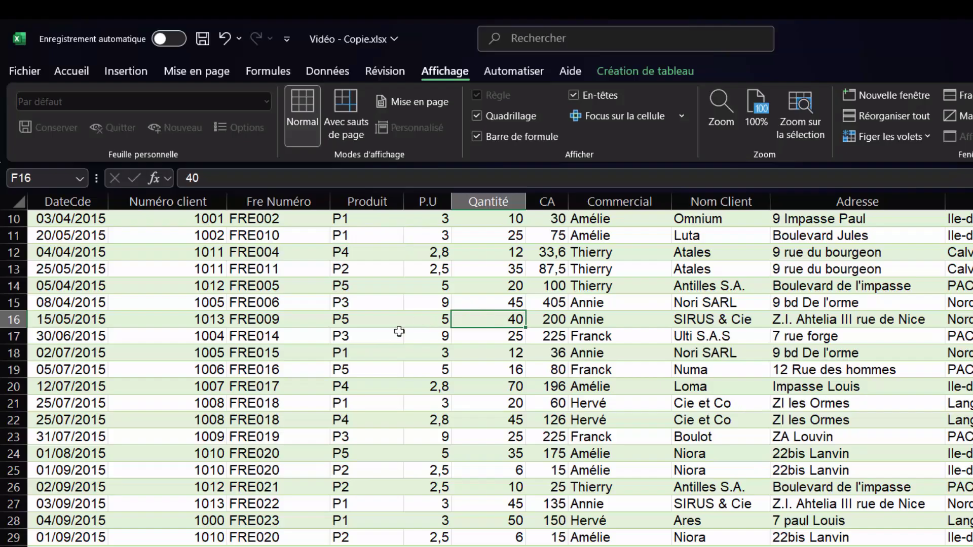
left_click(384, 318)
left_click(546, 320)
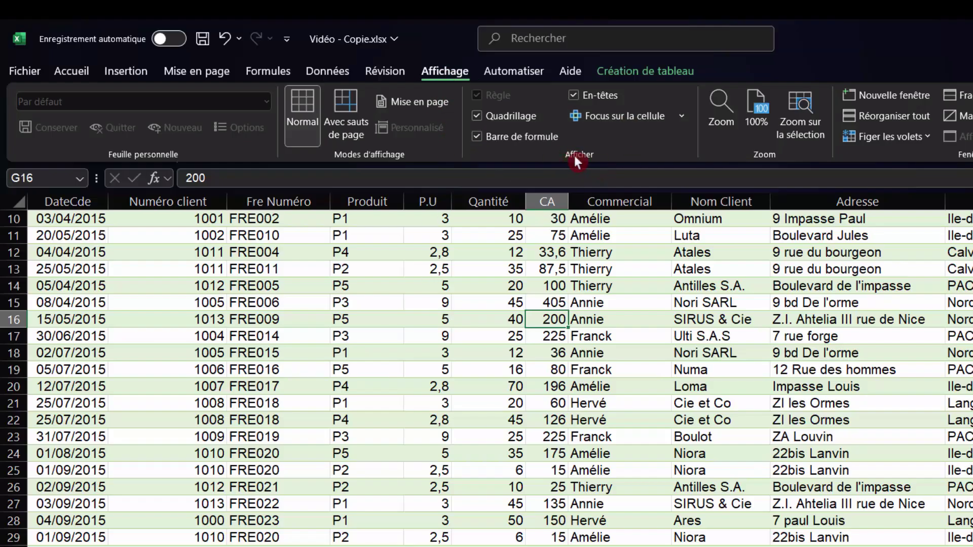
left_click(622, 116)
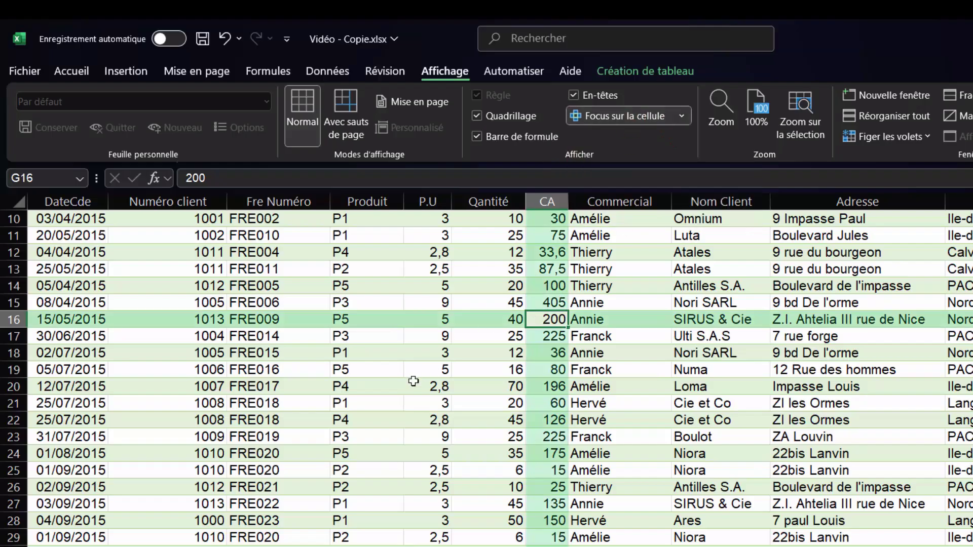
Change the focus cell highlight colour from green to purple
left_click(413, 381)
left_click(222, 339)
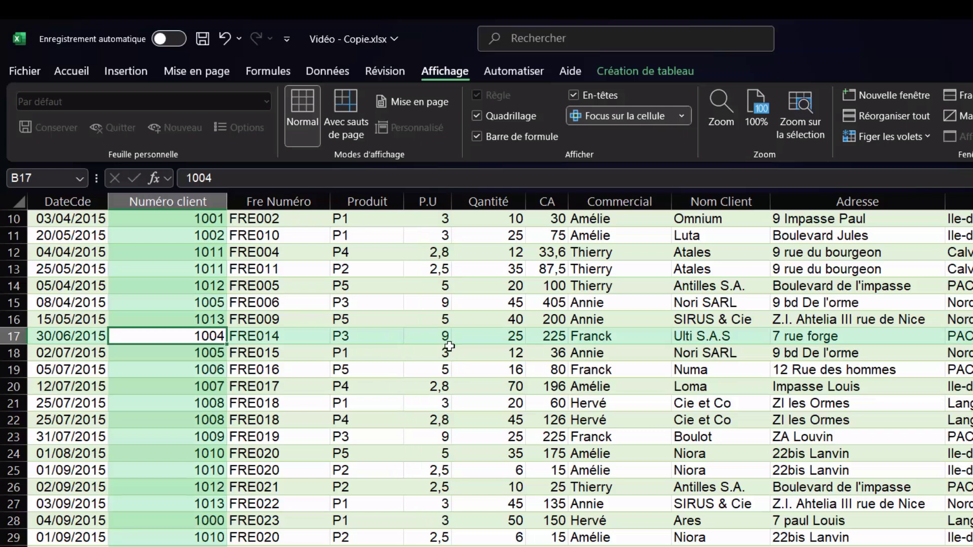
left_click(450, 346)
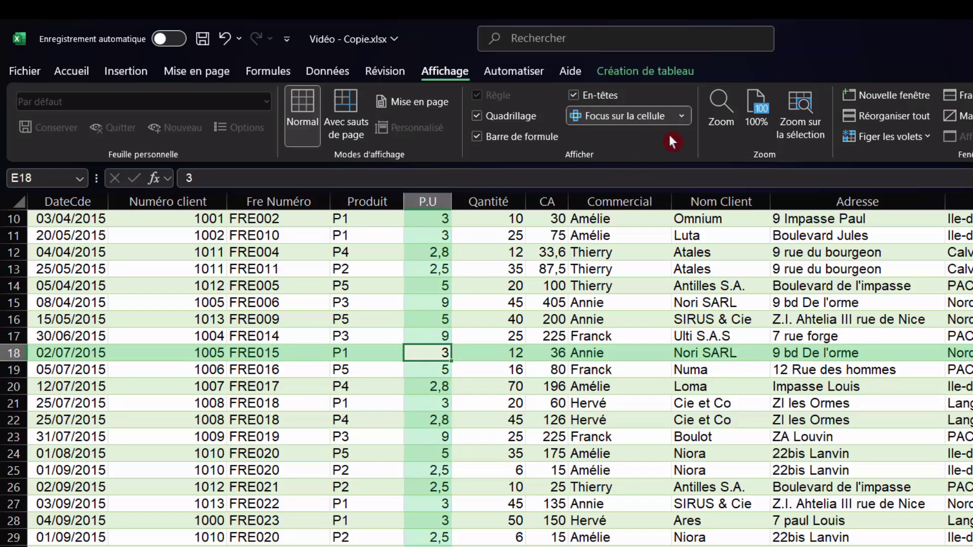
left_click(682, 117)
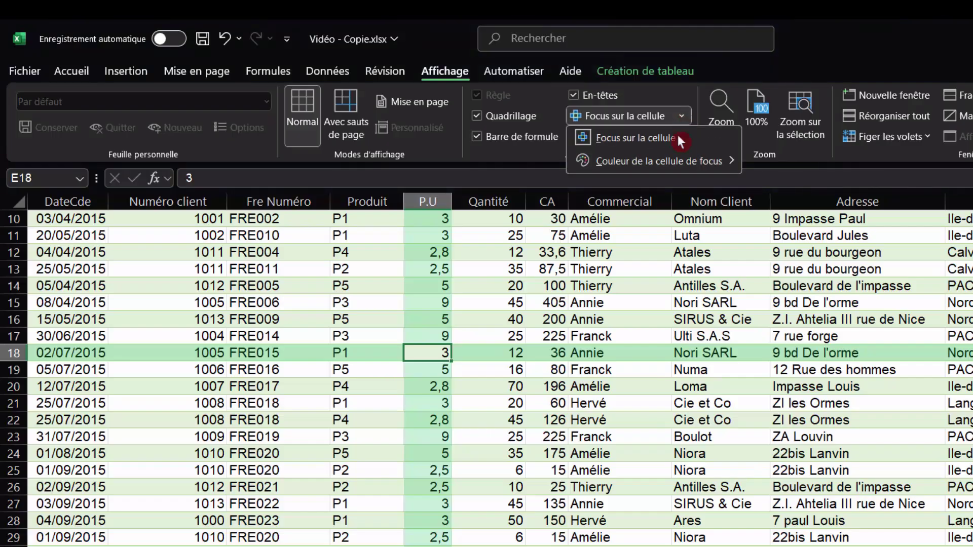
mouse_move(658, 161)
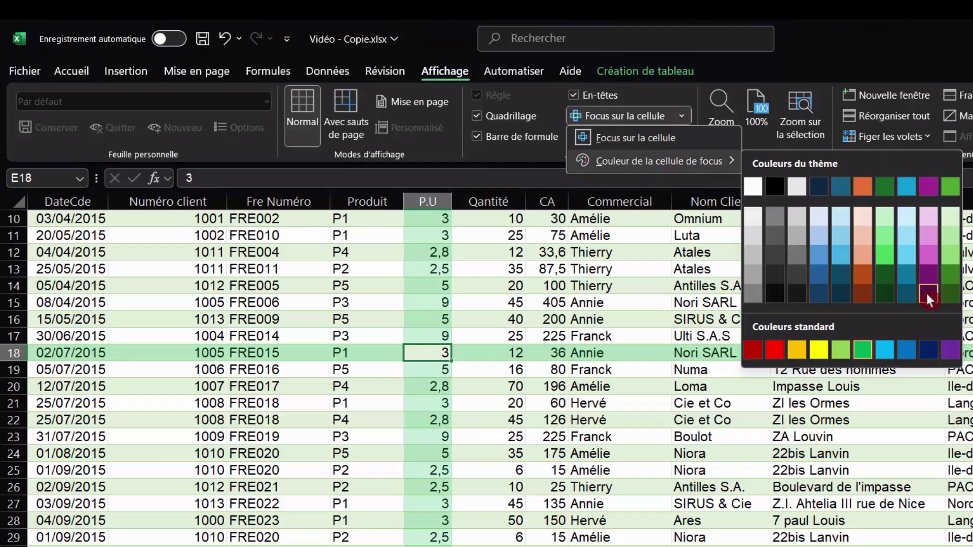
left_click(928, 294)
Select various cells in the orders table to check the purple row-and-column highlight
left_click(712, 439)
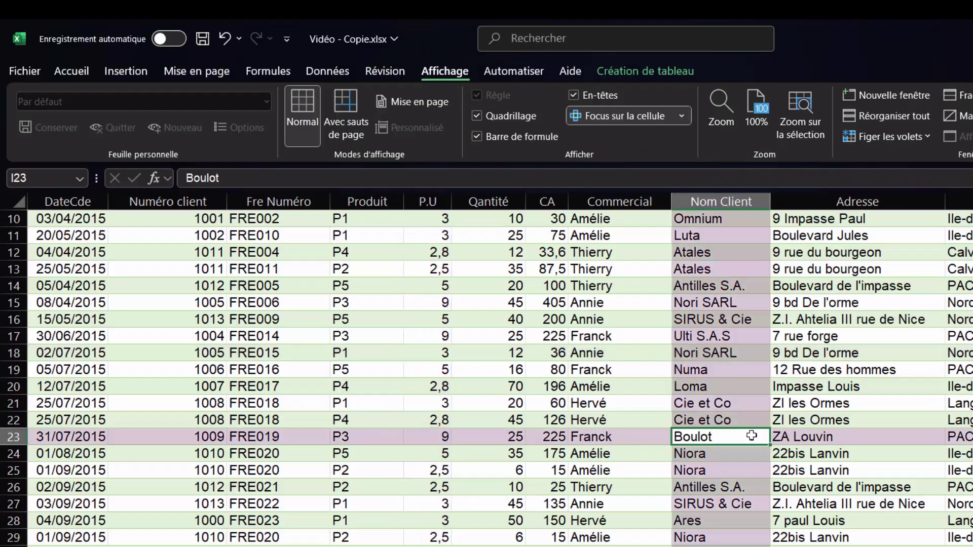
left_click(939, 324)
left_click(957, 285)
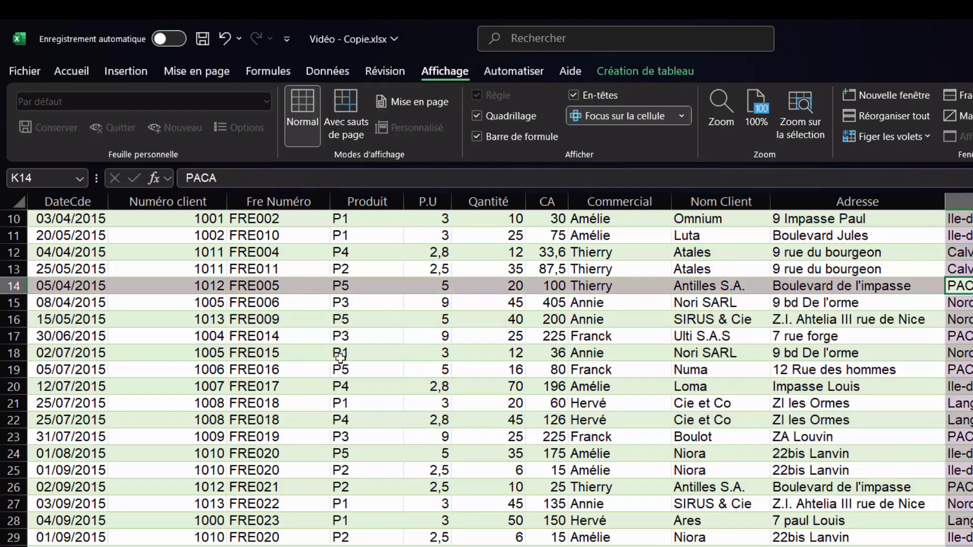
left_click(341, 355)
left_click(239, 287)
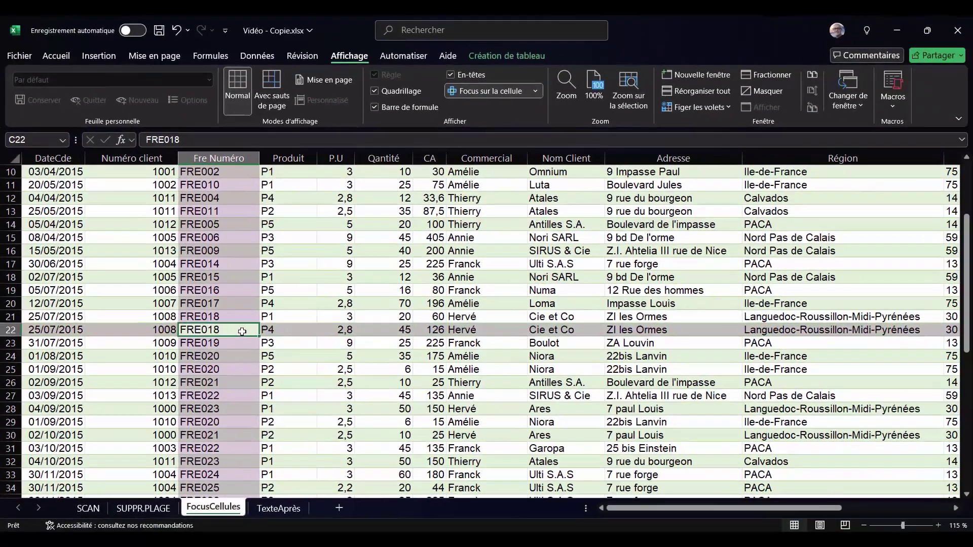
left_click(481, 303)
left_click(568, 343)
left_click(401, 343)
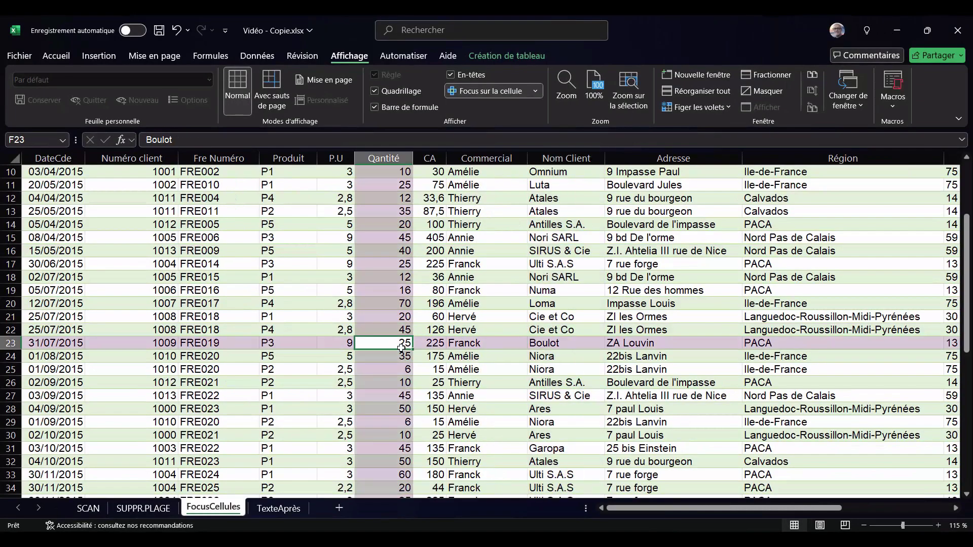
left_click(403, 264)
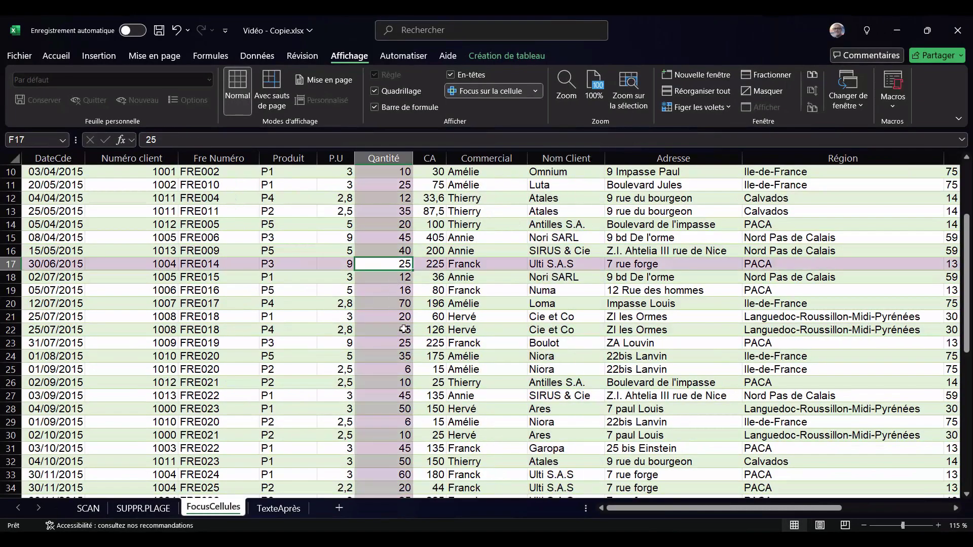
left_click(485, 320)
left_click(449, 250)
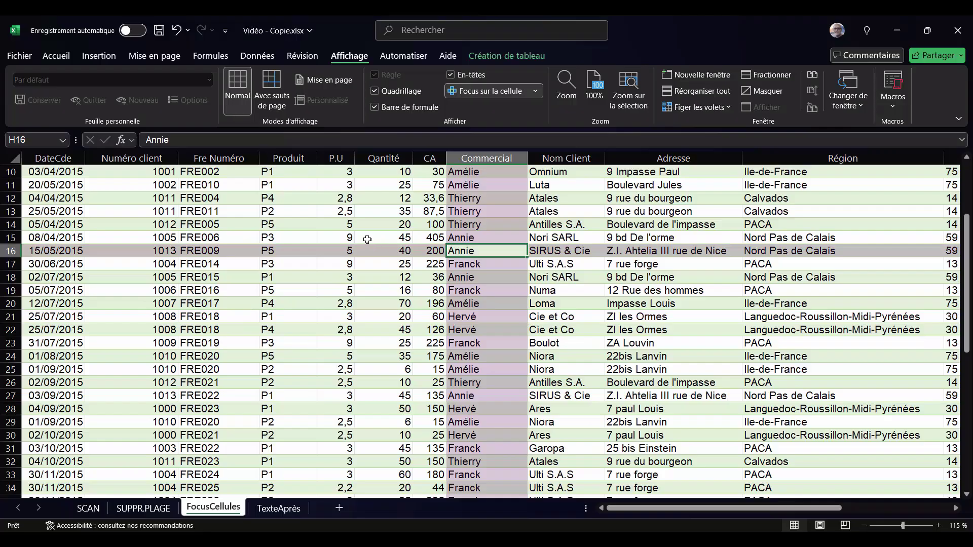
left_click(367, 240)
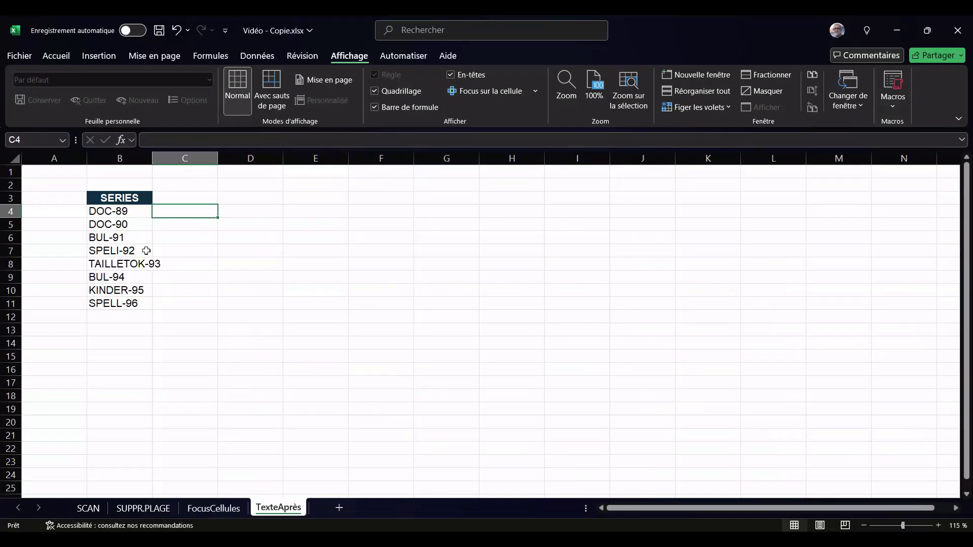
Enter =TEXTE.APRES(B4:B16;"-") in D4 to extract the numbers after each hyphen
left_click(115, 212)
key("shift+Down")
key("shift+Up")
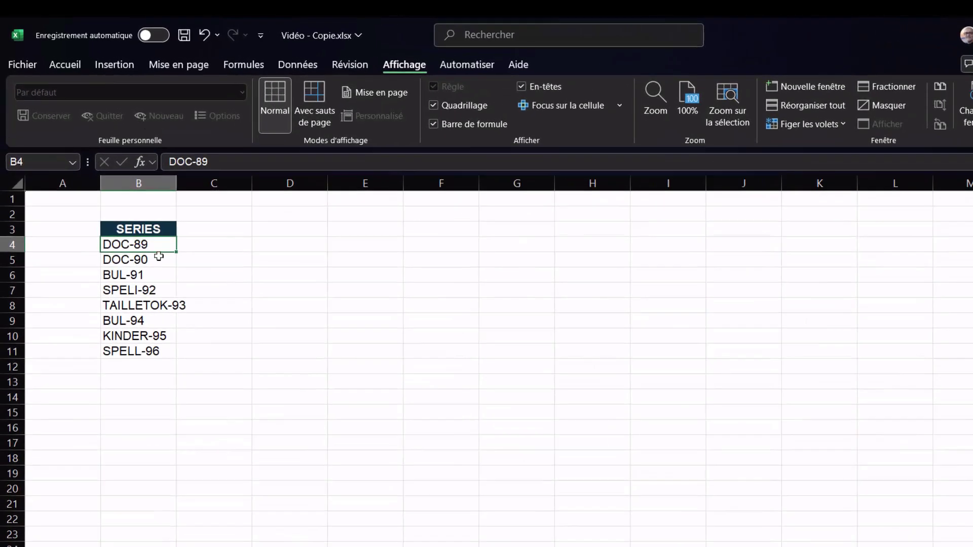
left_click(279, 245)
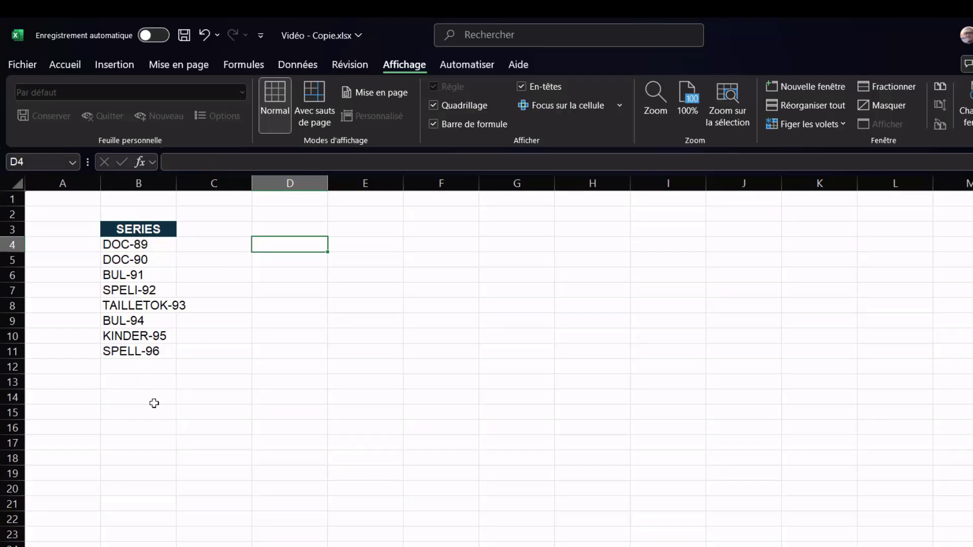
type("=T")
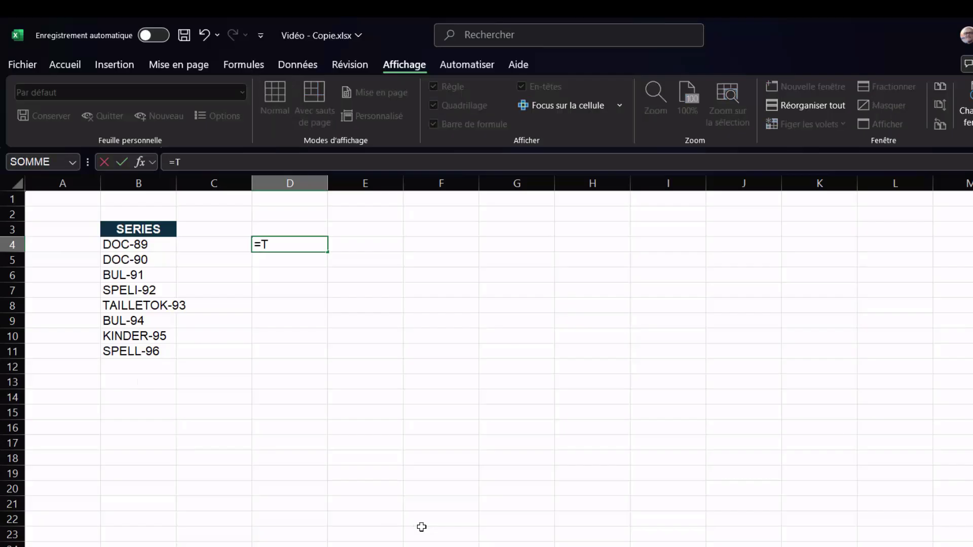
type("EXTE.")
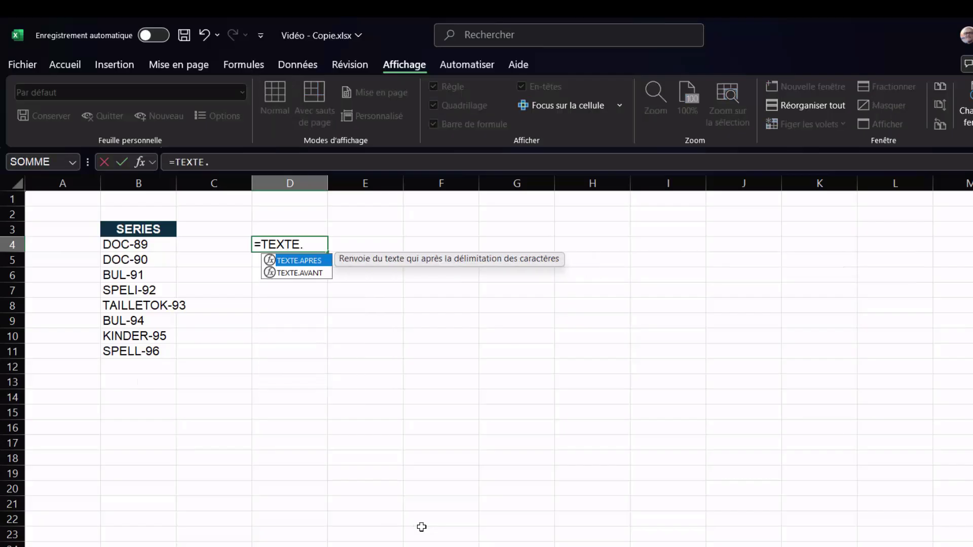
type("APR")
double_click(316, 269)
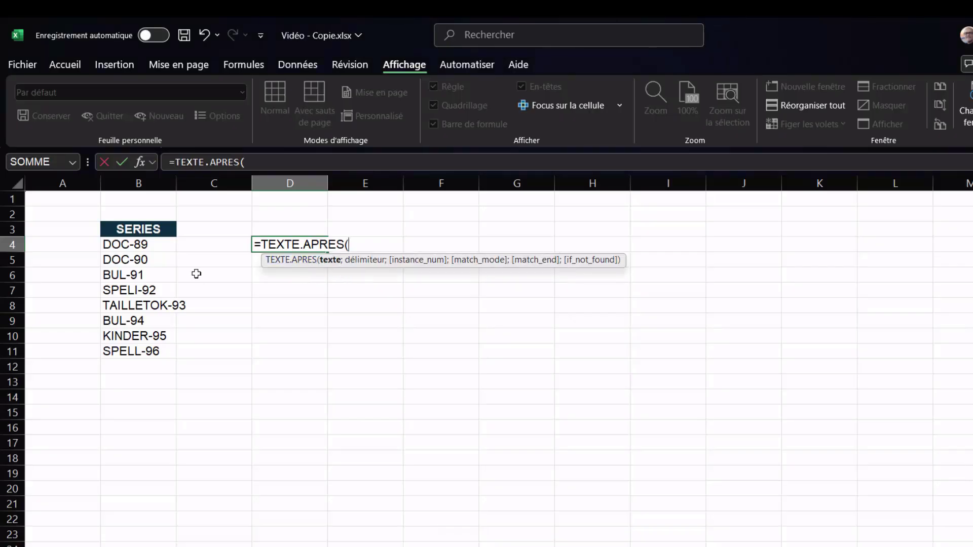
left_click(145, 247)
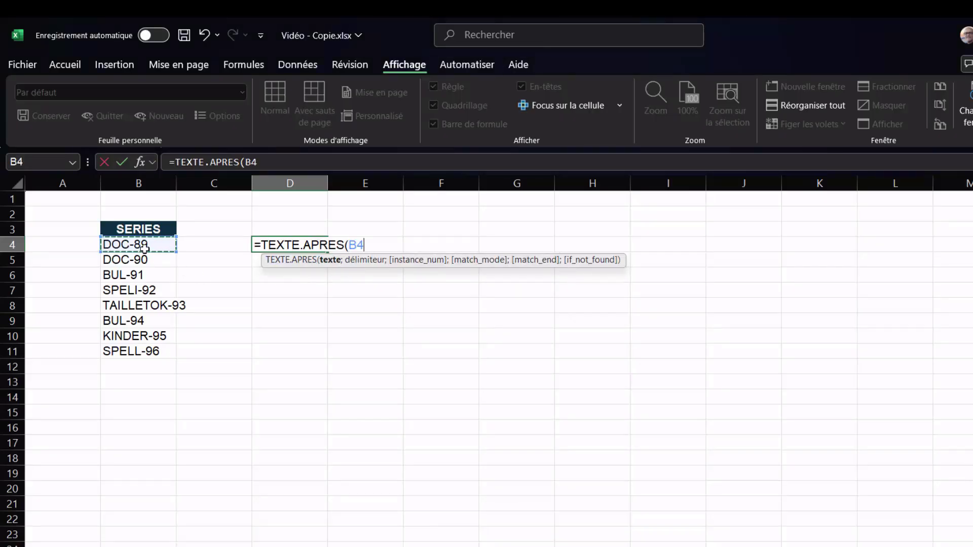
left_click_drag(145, 248, 144, 429)
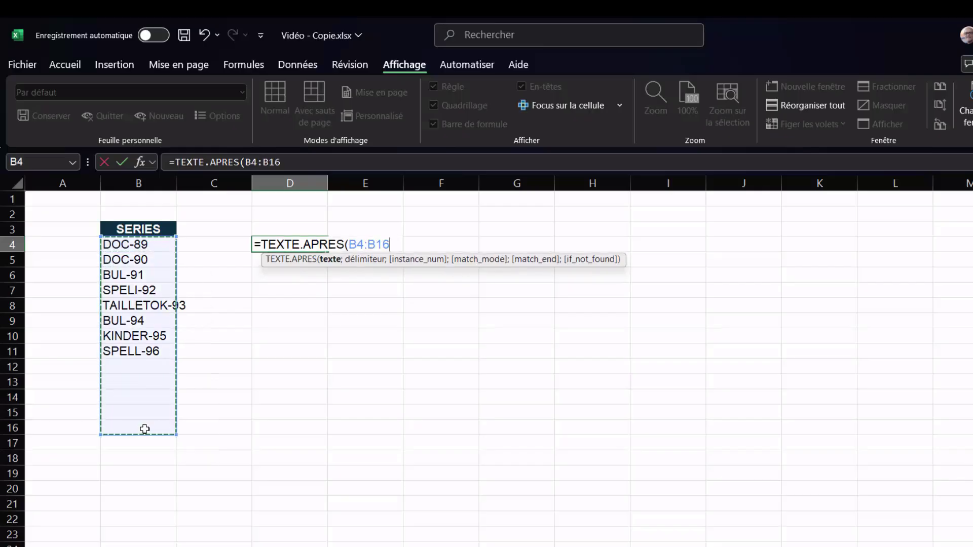
type(".")
key("BackSpace")
type(";\"")
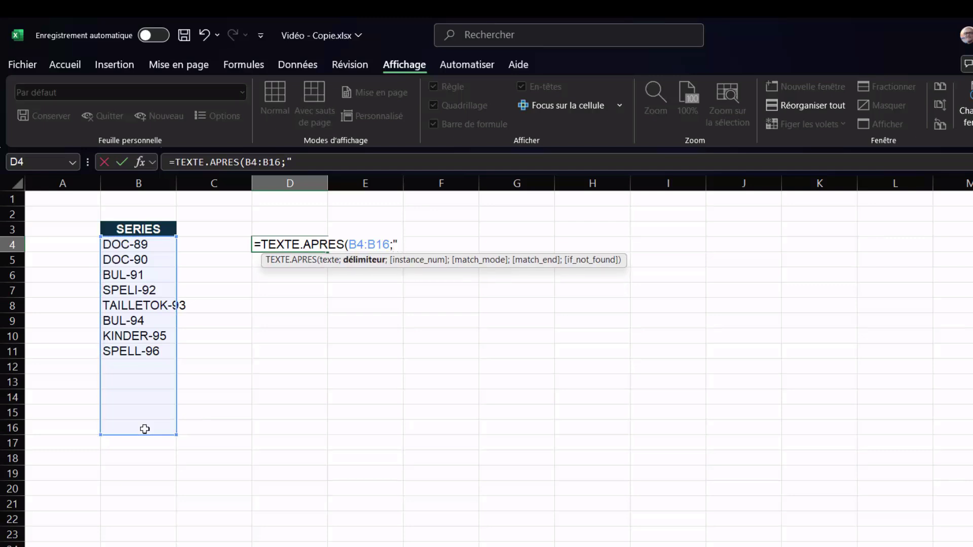
type("-\"")
type(")")
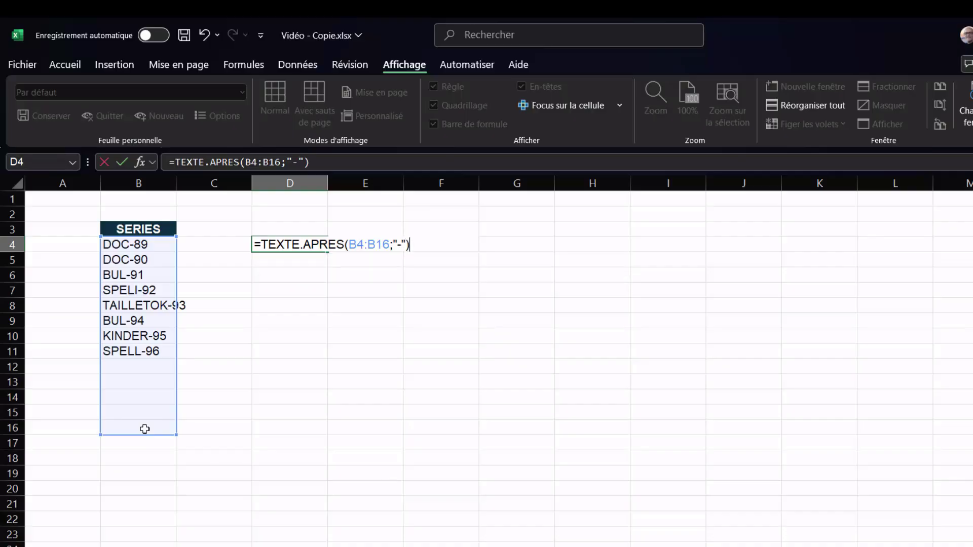
key("Return")
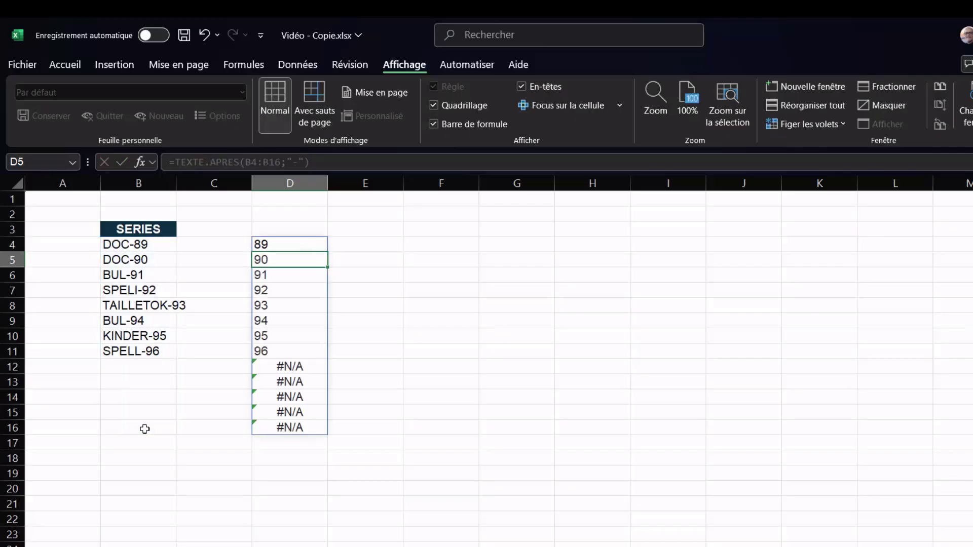
Inspect the #N/A results D4 returns for the empty SERIES rows, such as D12
left_click(278, 244)
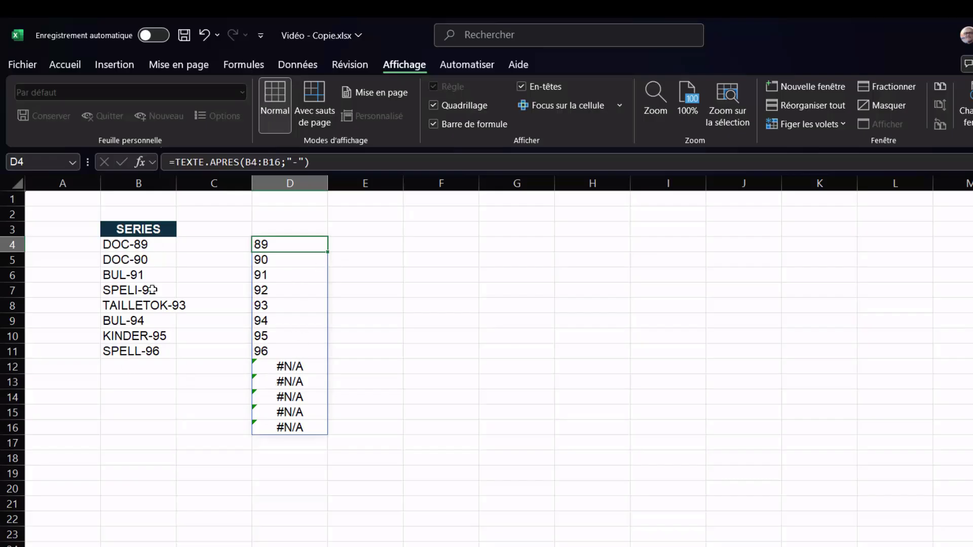
left_click_drag(153, 245, 147, 419)
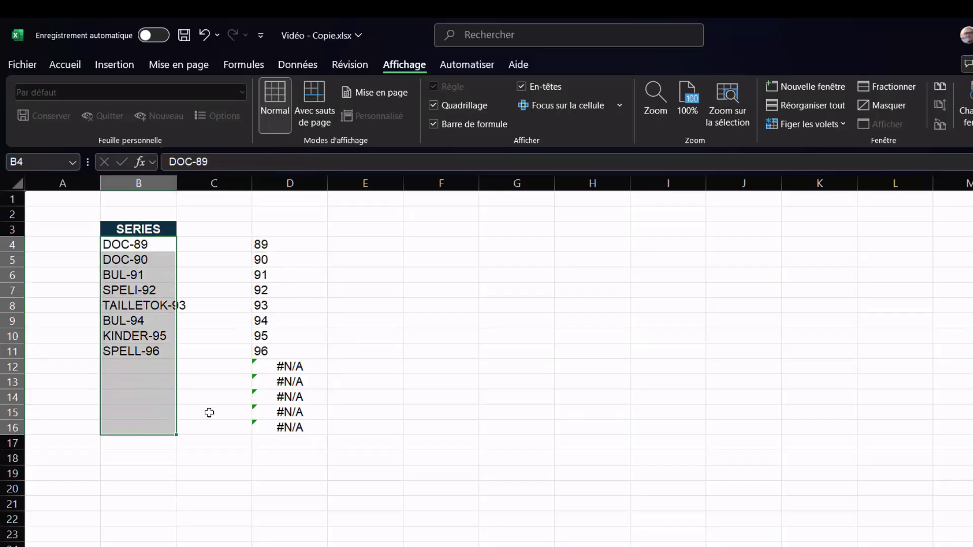
left_click(145, 369)
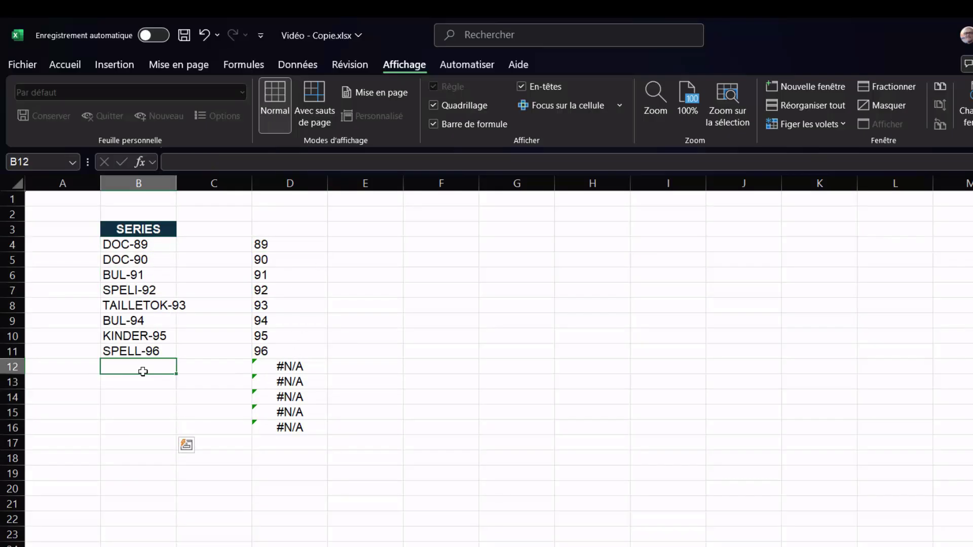
left_click(278, 369)
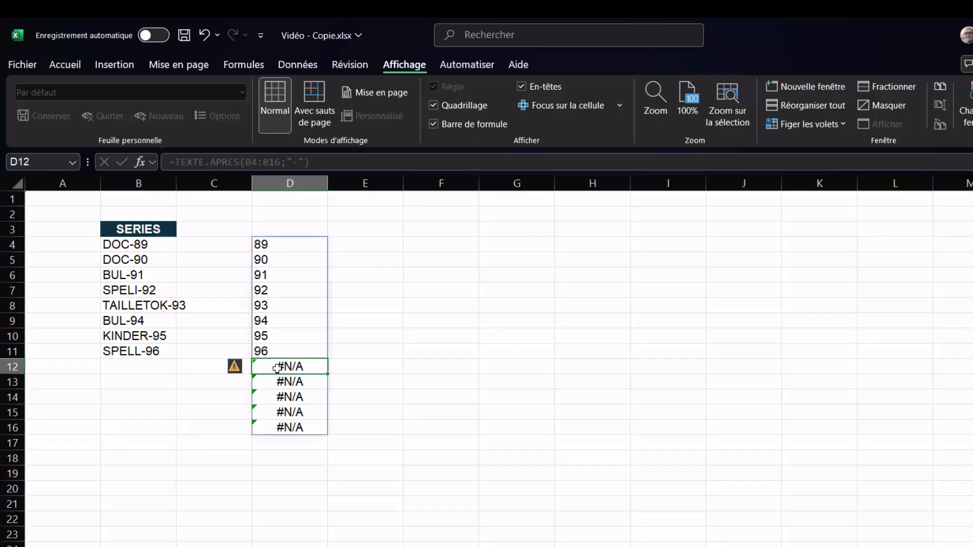
Enter =TEXTE.APRES(SUPPR.PLAGE(B4:B16);"-") in F4 to avoid the #N/A errors
left_click(414, 244)
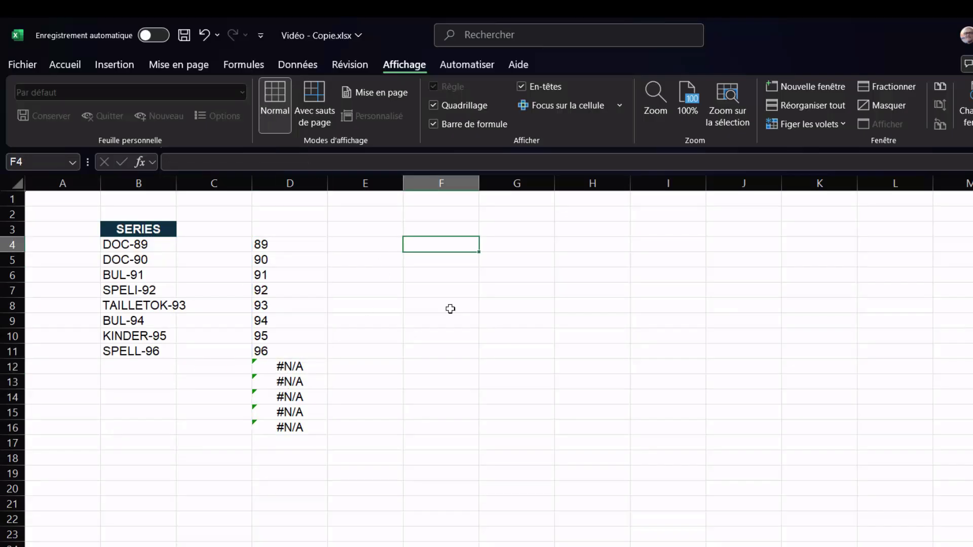
type("=")
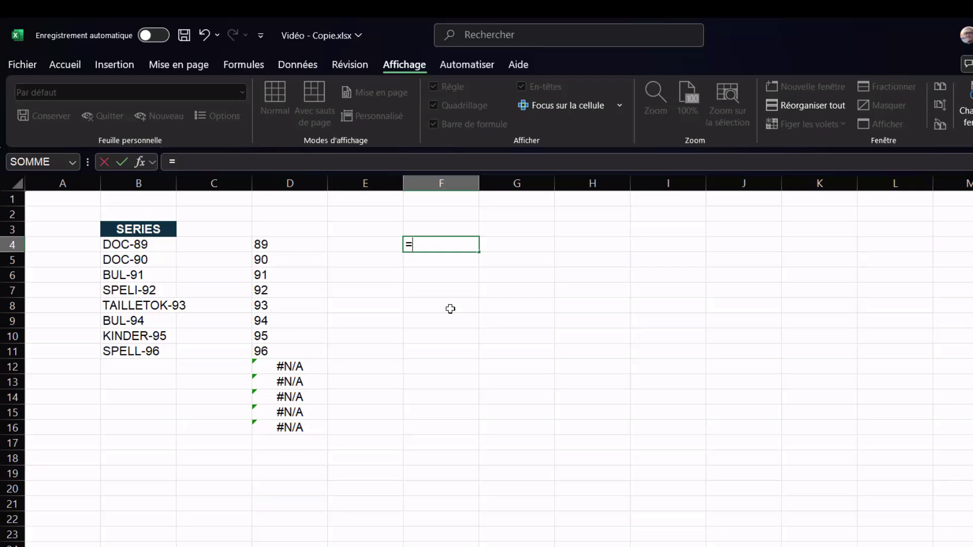
type("tex")
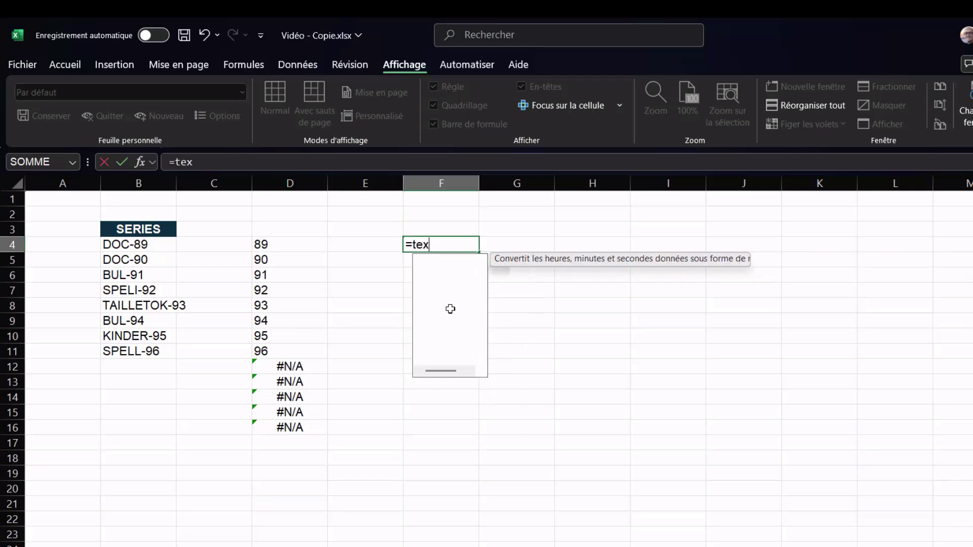
type("te.a")
key("Tab")
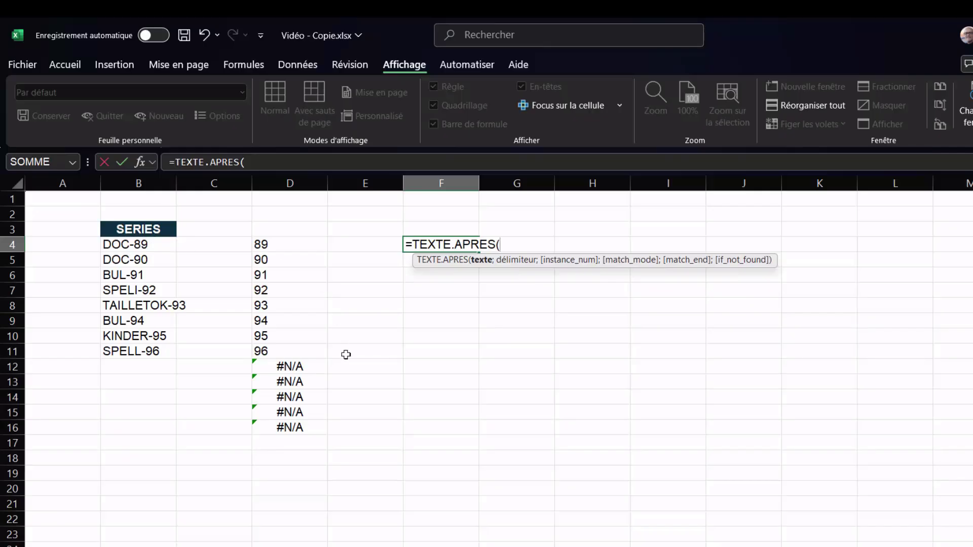
type("SUPPR.PLA")
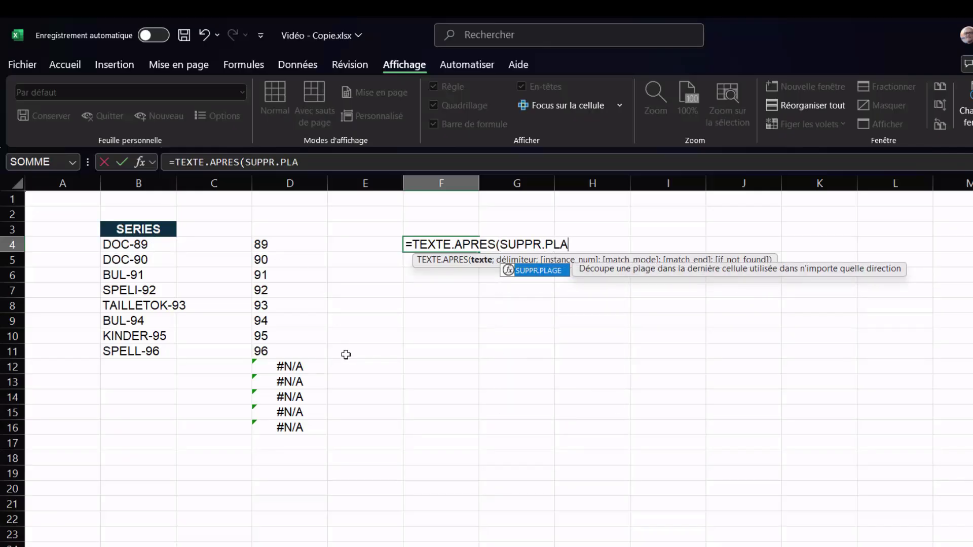
type("GE(")
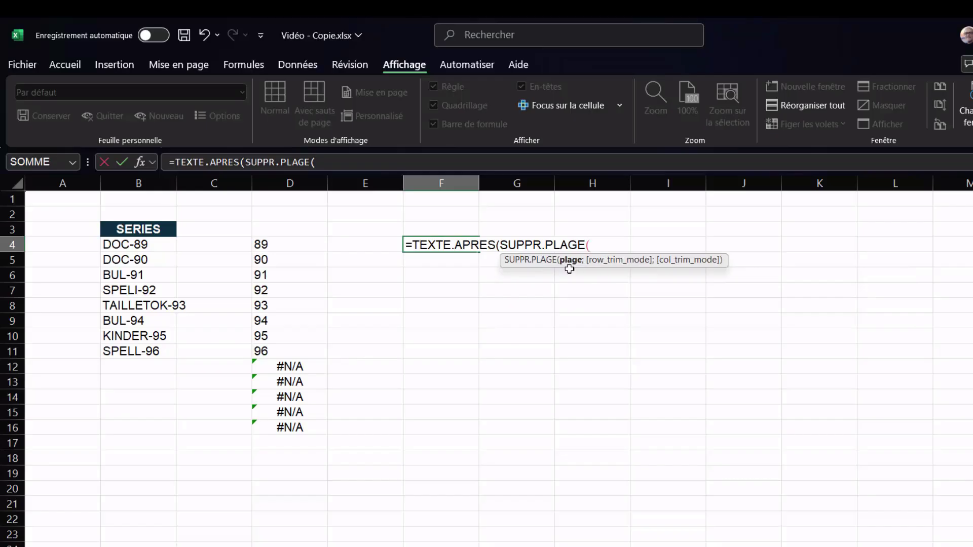
left_click(144, 247)
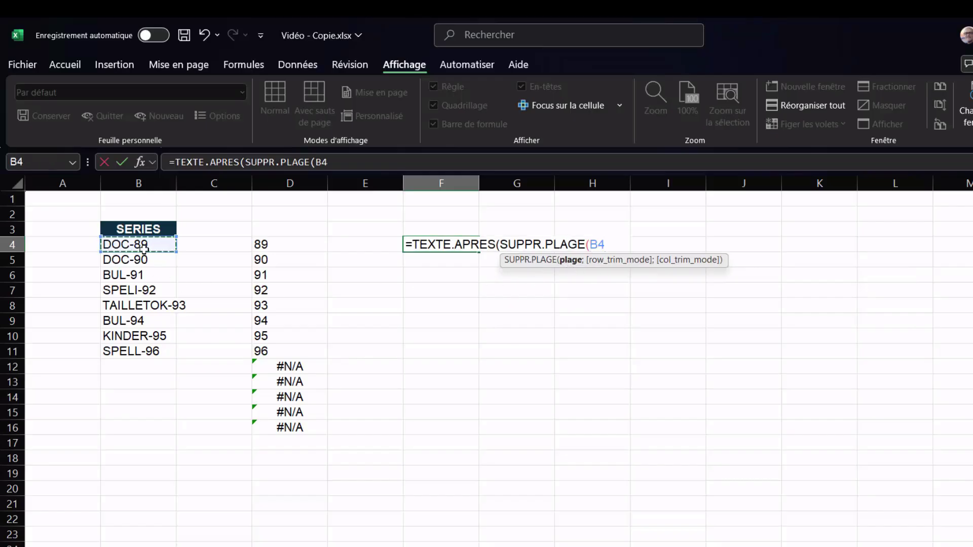
left_click_drag(144, 249, 141, 432)
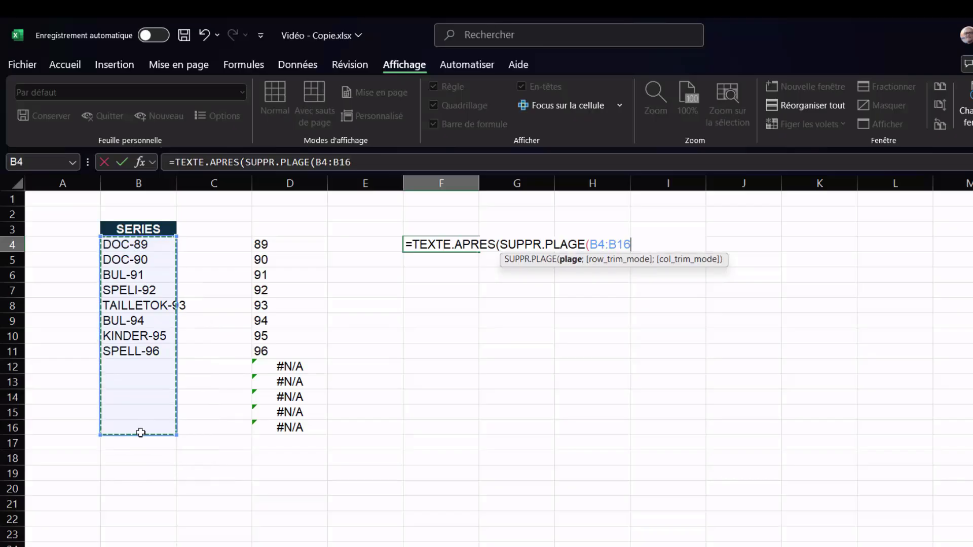
type("°")
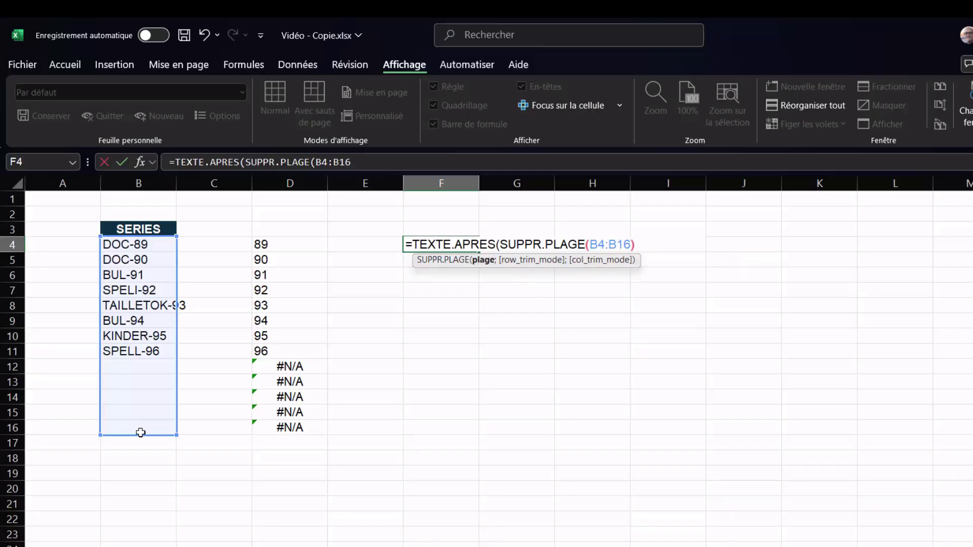
type(");\"-")
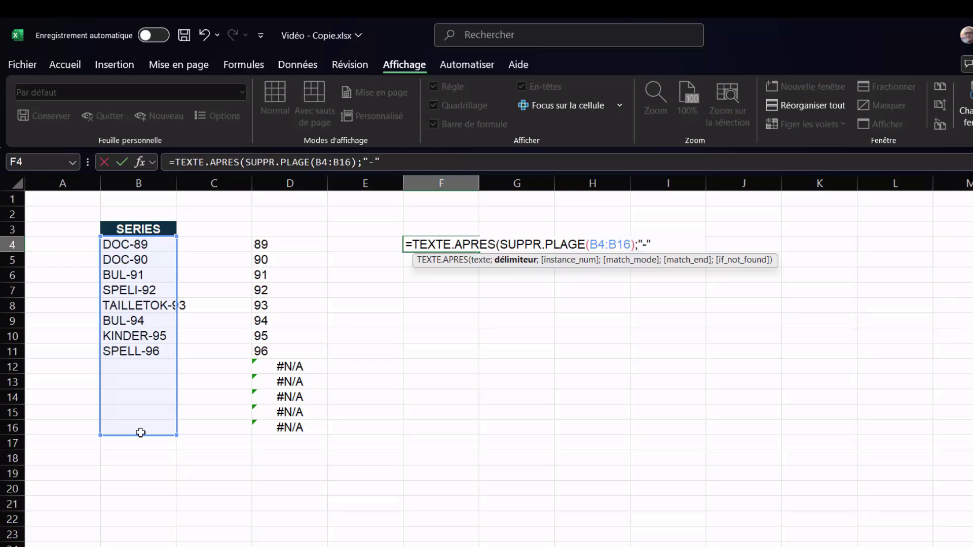
type(")")
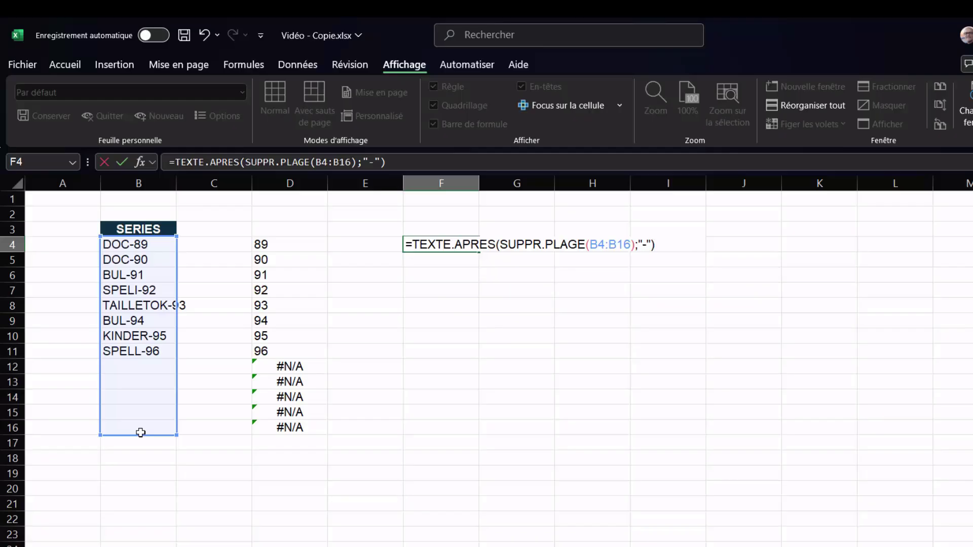
key("Return")
Add DOC-97 in B12 and check that F12 returns 97
left_click(142, 367)
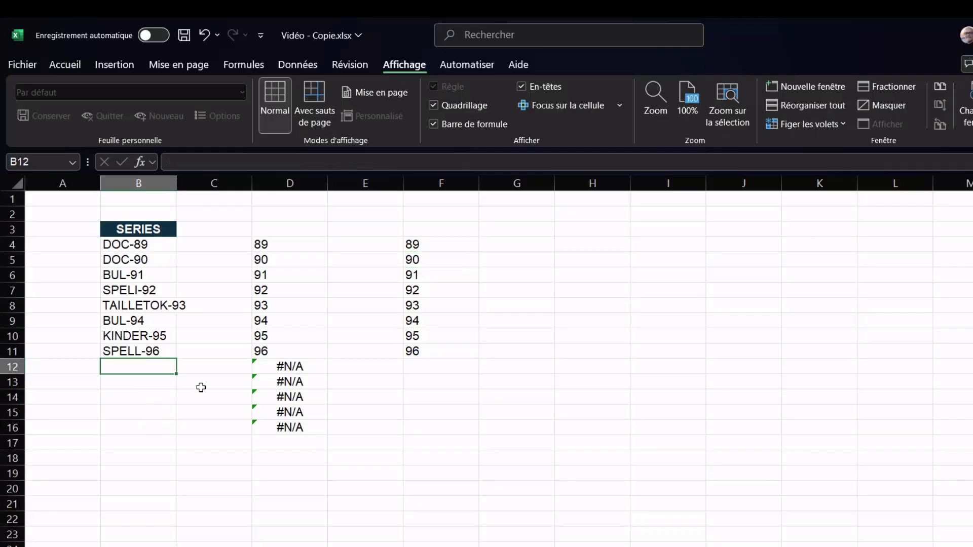
type("DOC")
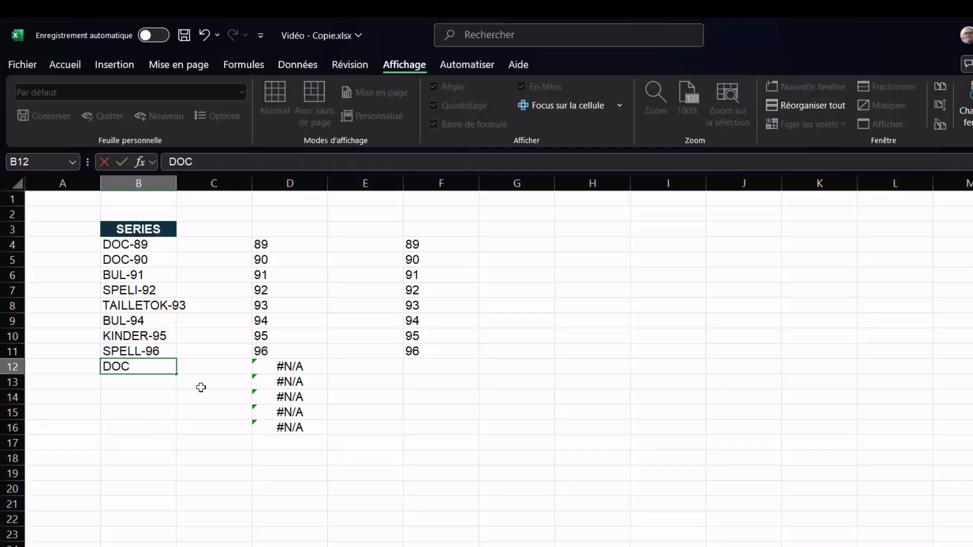
type("-97")
key("Return")
left_click(413, 366)
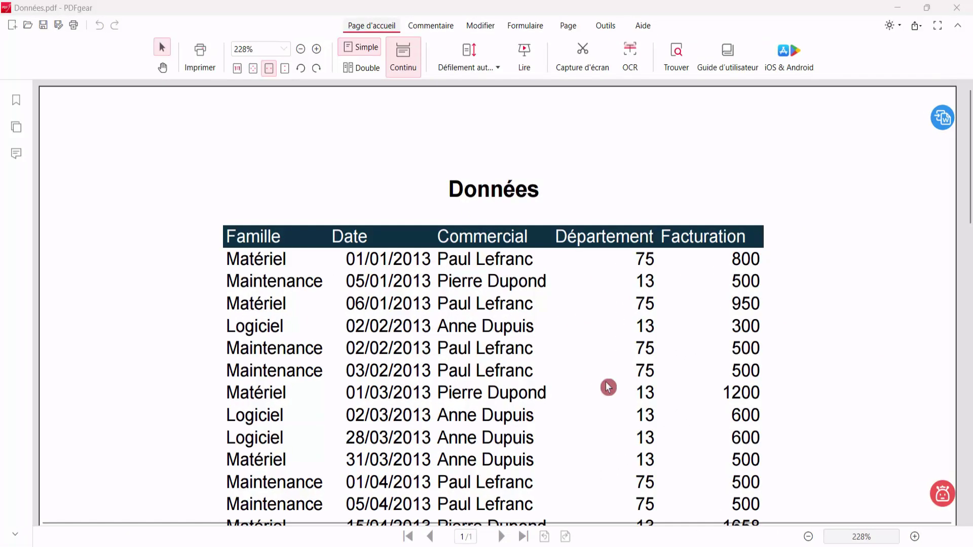
Scroll through Données.pdf in PDFgear and select the table rows' text
scroll(604, 362, "down", 1)
scroll(603, 361, "up", 1)
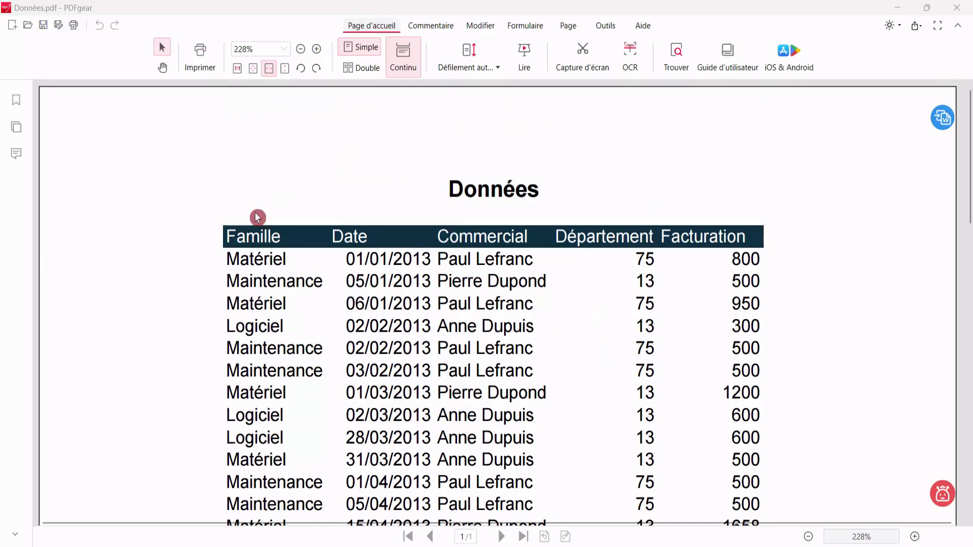
scroll(221, 129, "down", 1)
scroll(226, 162, "down", 5)
scroll(225, 162, "up", 5)
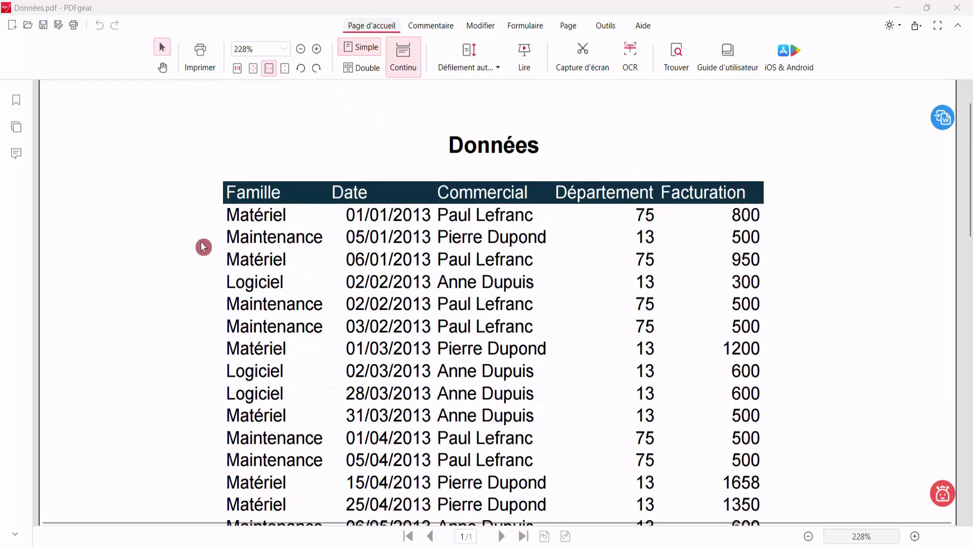
left_click_drag(228, 219, 748, 464)
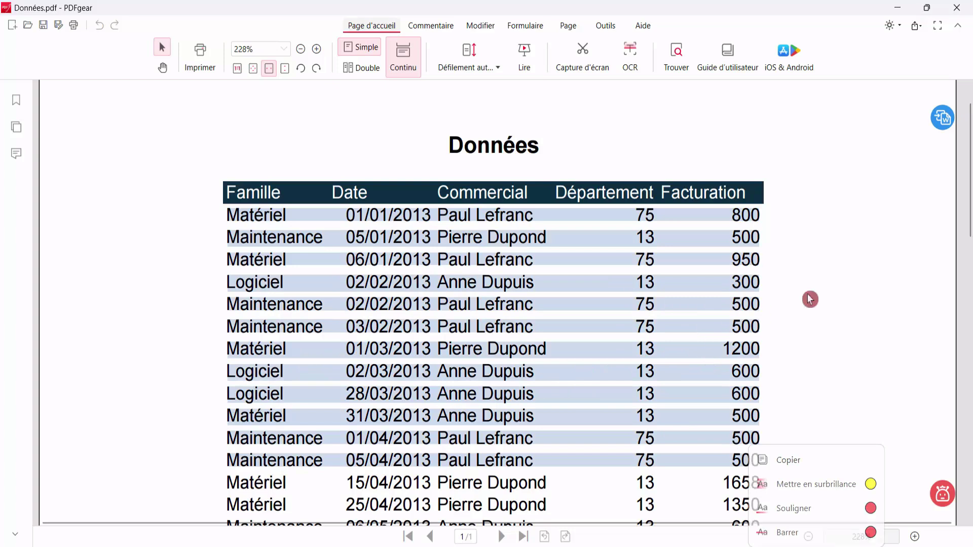
Clear the selection and close PDFgear, dismissing the share prompt
left_click(842, 253)
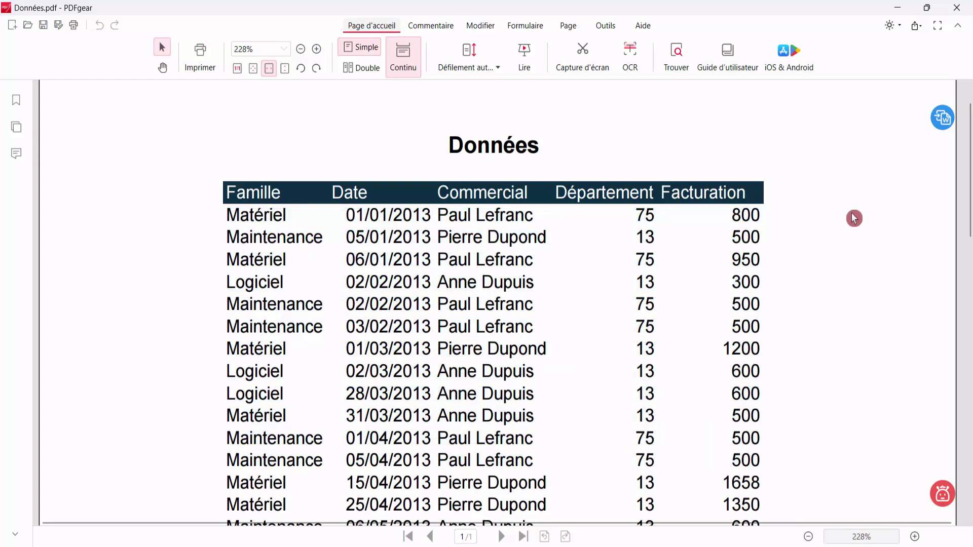
left_click(959, 7)
left_click(444, 321)
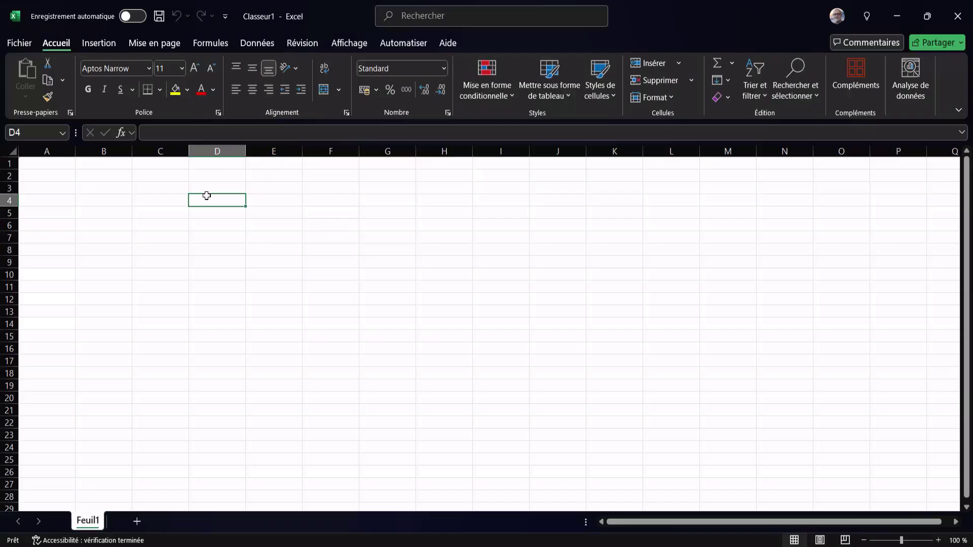
Import Desktop\Données.pdf via Obtenir des données > À partir d'un fichier PDF
left_click(258, 43)
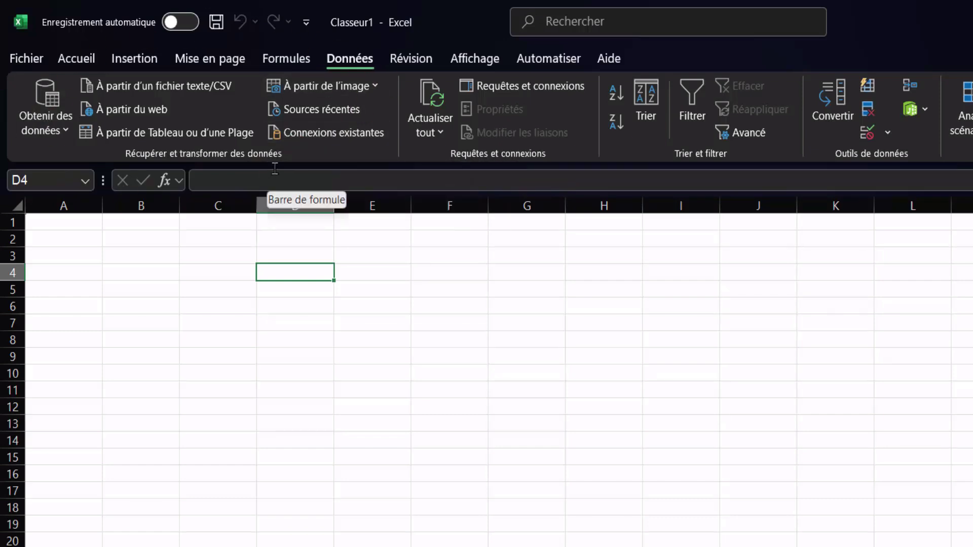
left_click(51, 134)
mouse_move(106, 159)
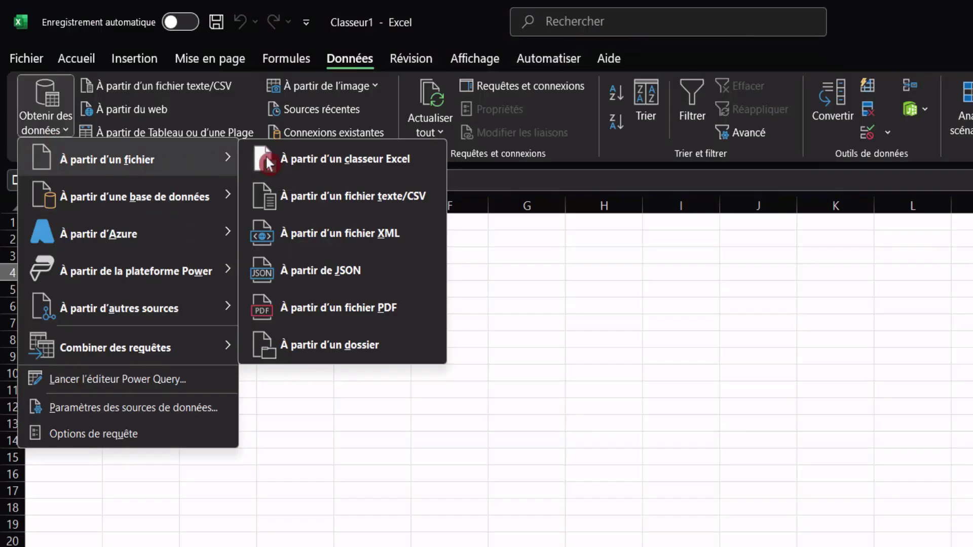
left_click(335, 308)
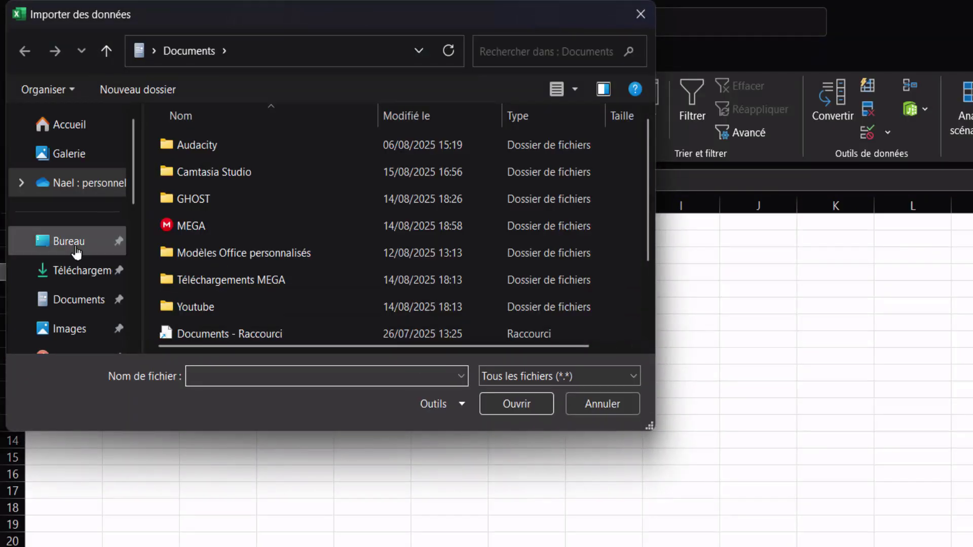
left_click(76, 252)
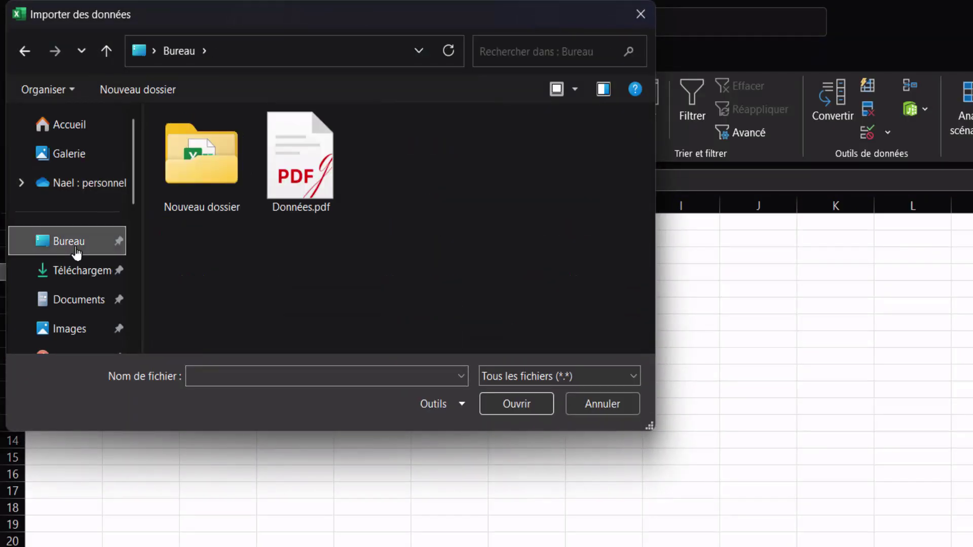
left_click(298, 185)
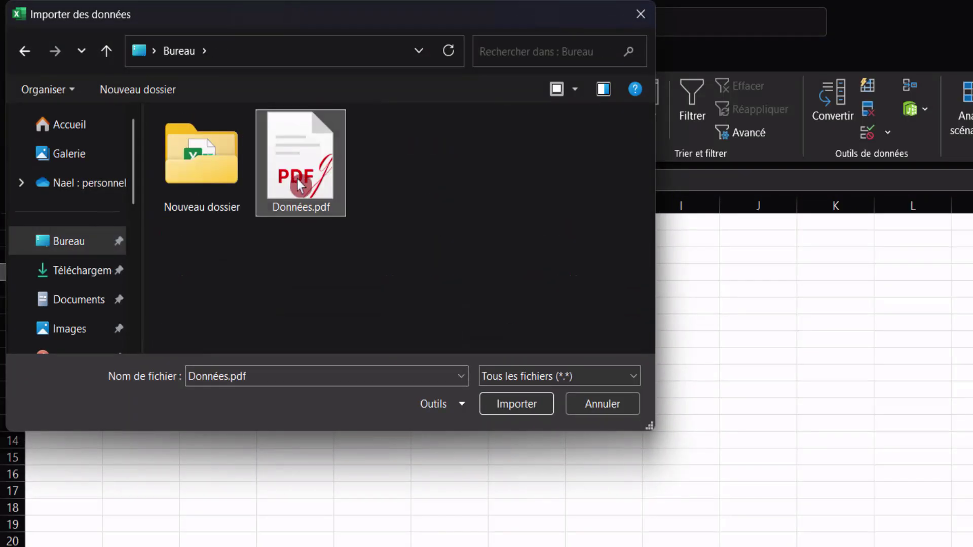
left_click(516, 403)
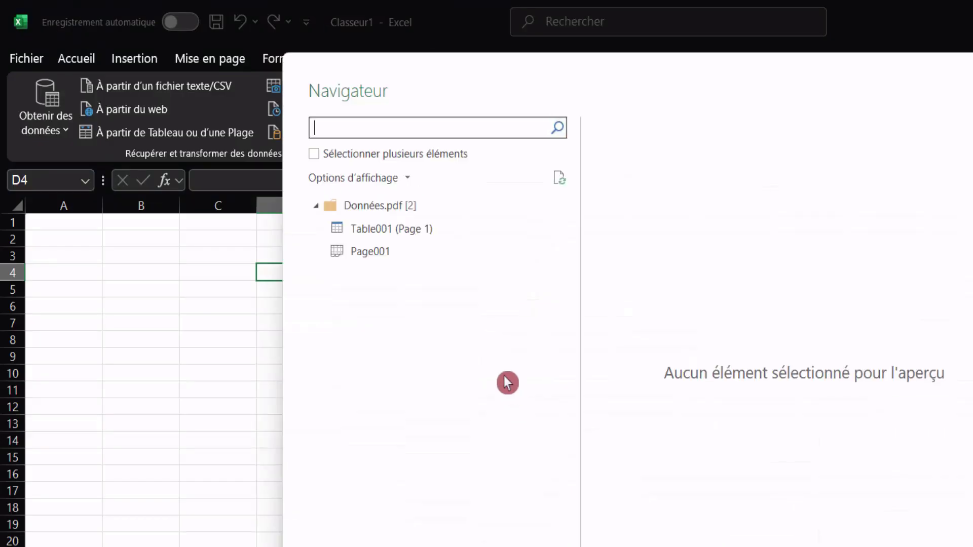
Preview Table001 and Page001 in the Navigateur, then send Page001 to Power Query
left_click(398, 237)
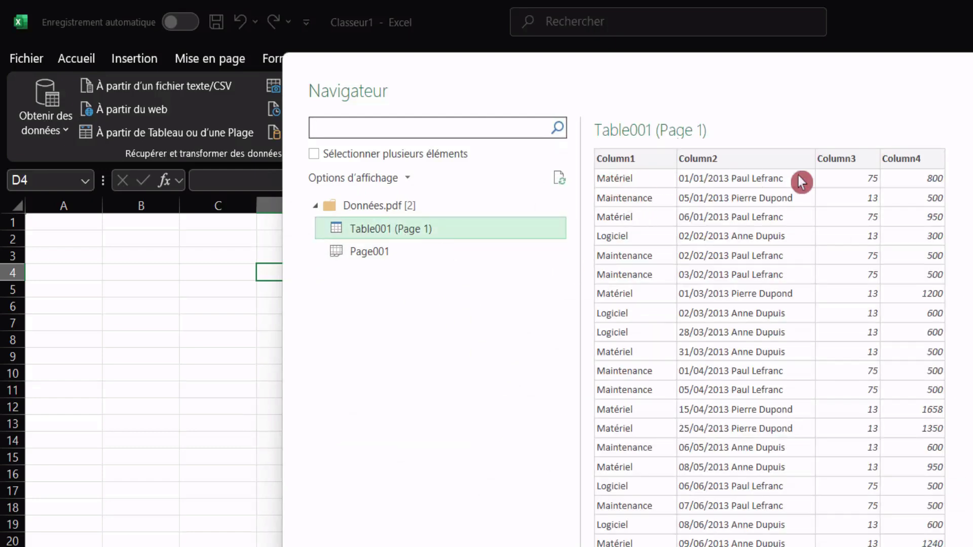
left_click(375, 254)
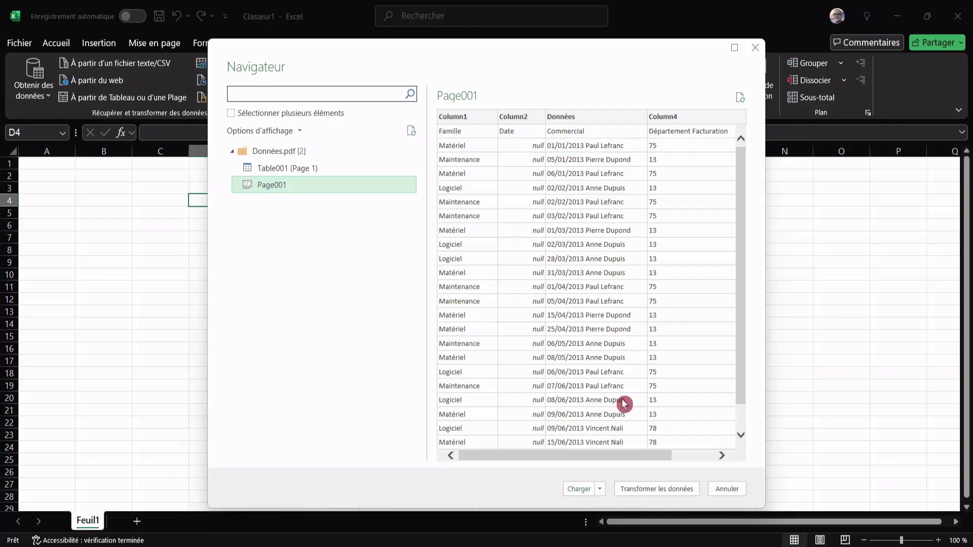
mouse_move(623, 457)
left_mouse_down()
mouse_move(695, 457)
mouse_move(592, 458)
left_mouse_up()
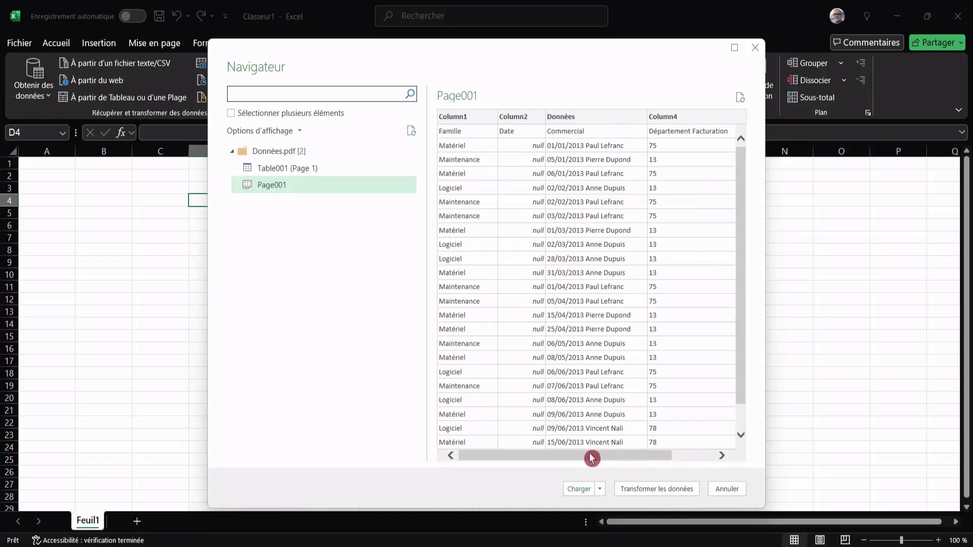
left_click(653, 491)
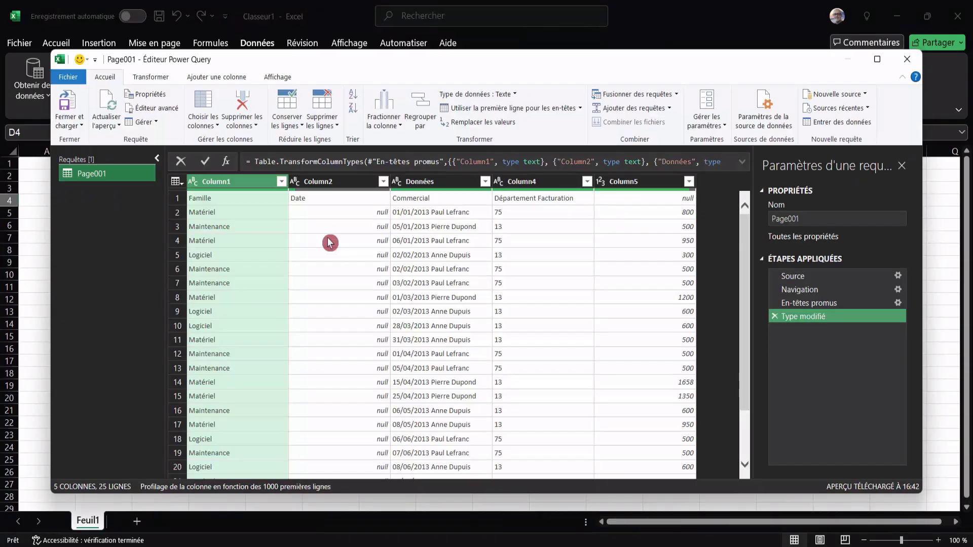
Promote the first row to headers (Famille, Date, Commercial, Département Facturation, Column5) and close the settings pane
left_click(231, 200)
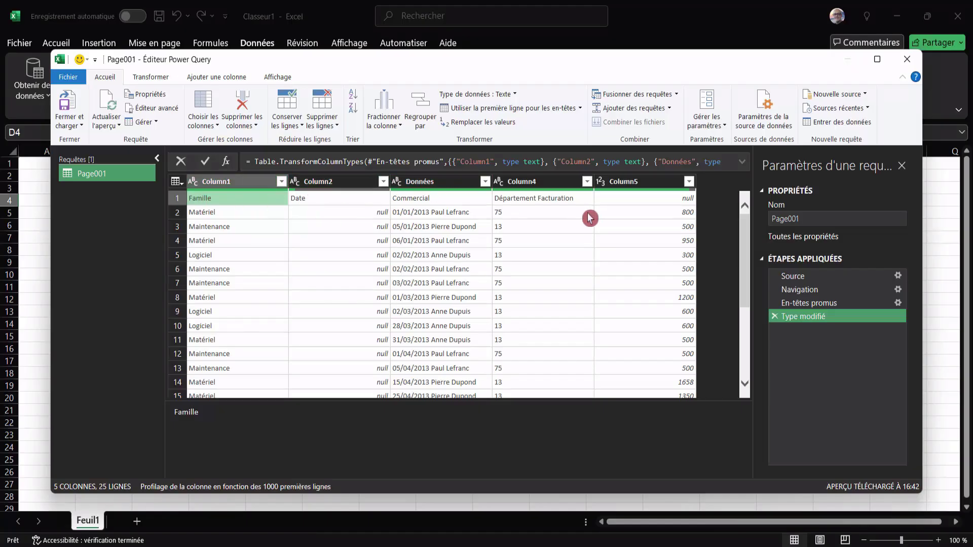
left_click(159, 79)
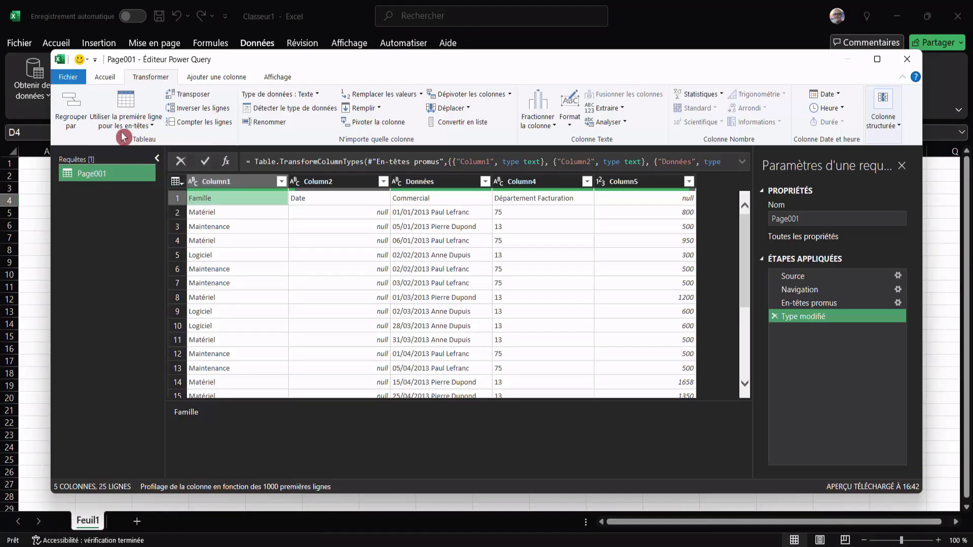
left_click(130, 109)
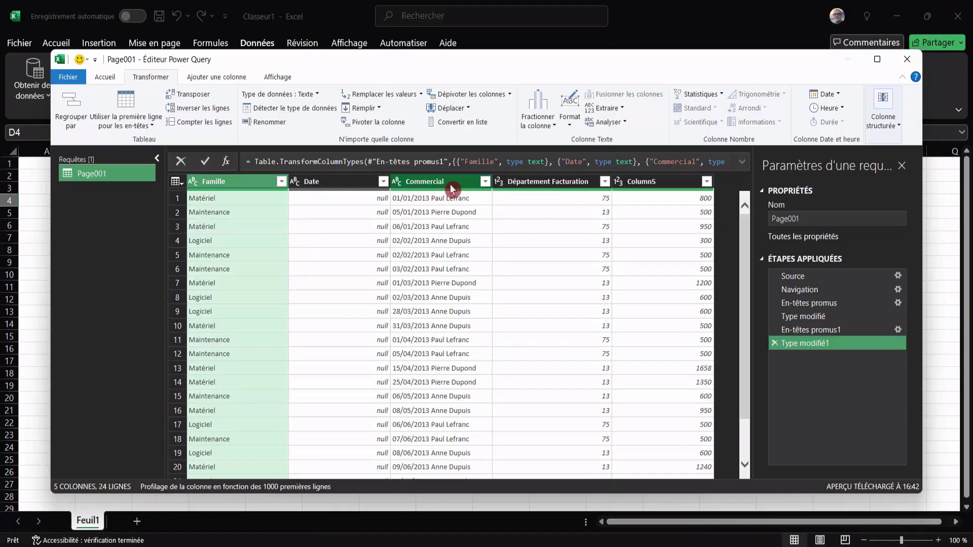
left_click(902, 166)
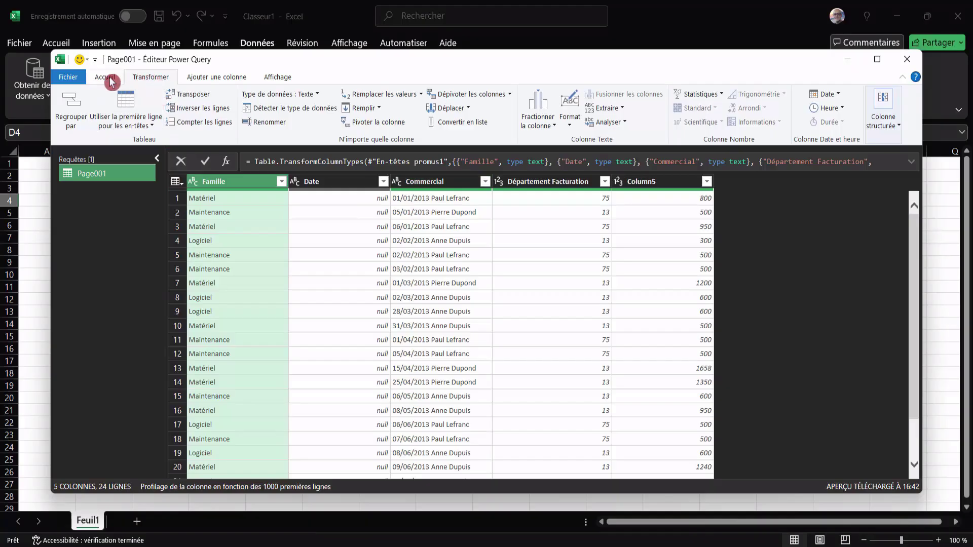
Build a Texte avant le délimiteur column from Date and Commercial by example, extracting each row's date
left_click(229, 82)
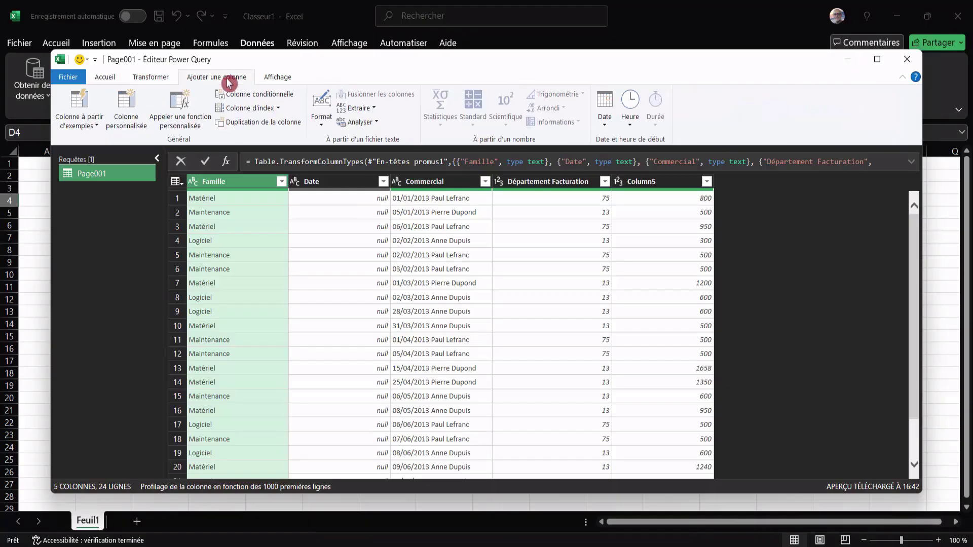
left_click(365, 269)
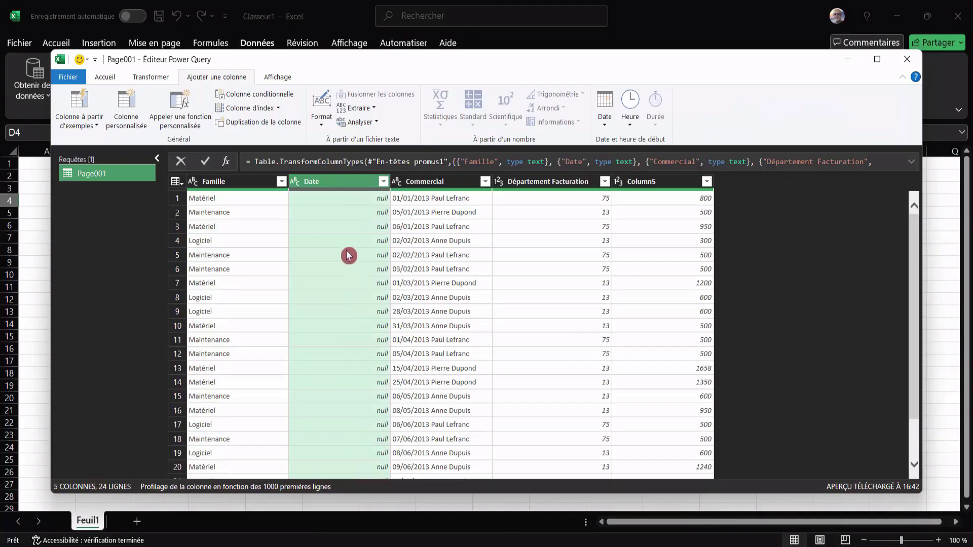
key("ctrl")
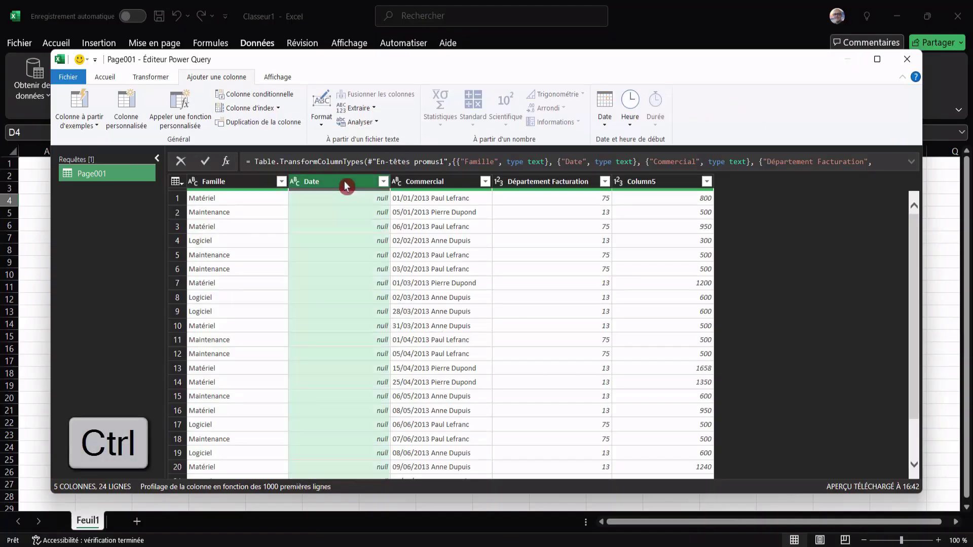
left_click(431, 184, "ctrl")
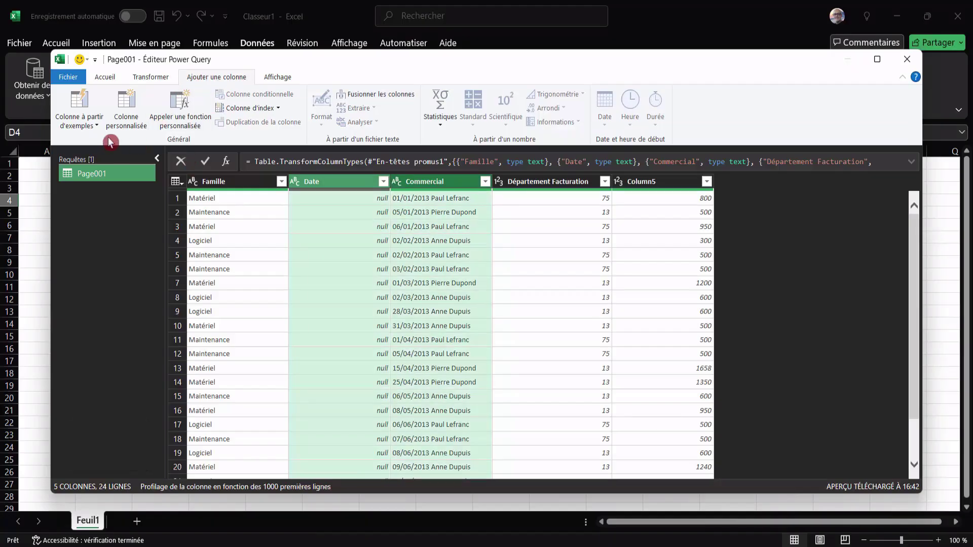
left_click(89, 135)
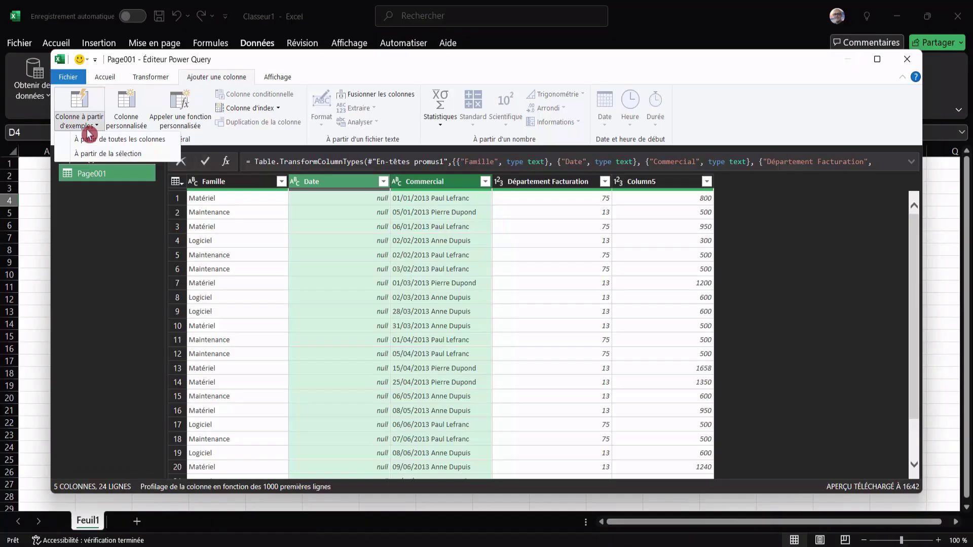
left_click(92, 155)
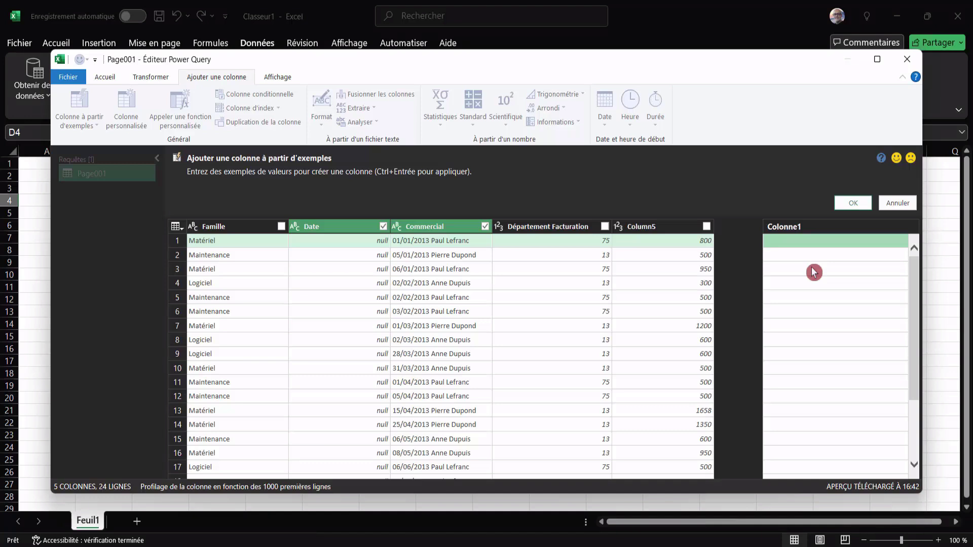
type("01/01/2013")
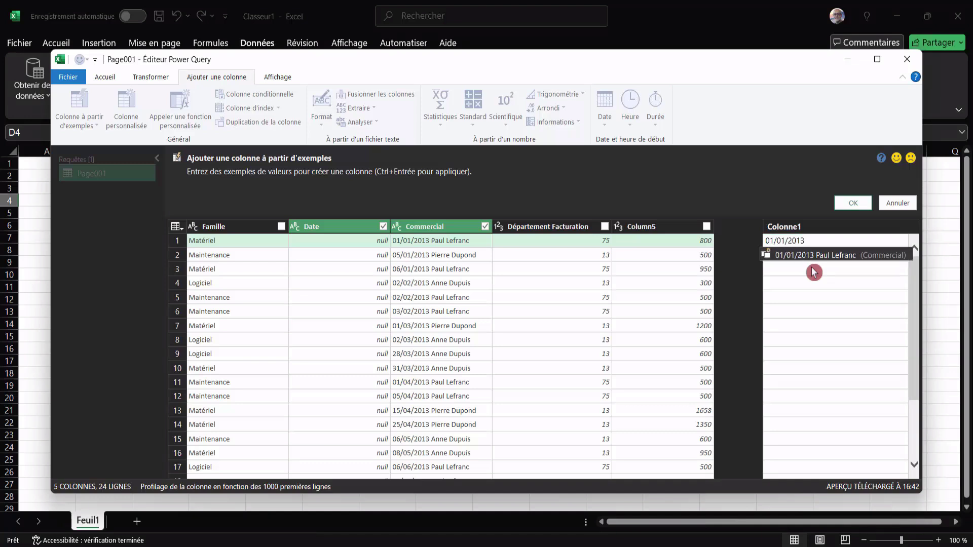
key("Return")
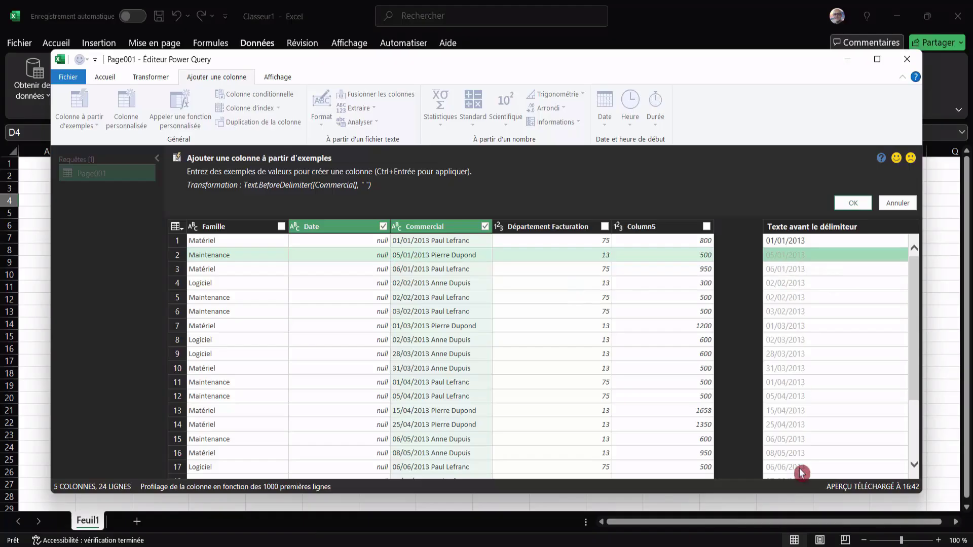
left_click(854, 205)
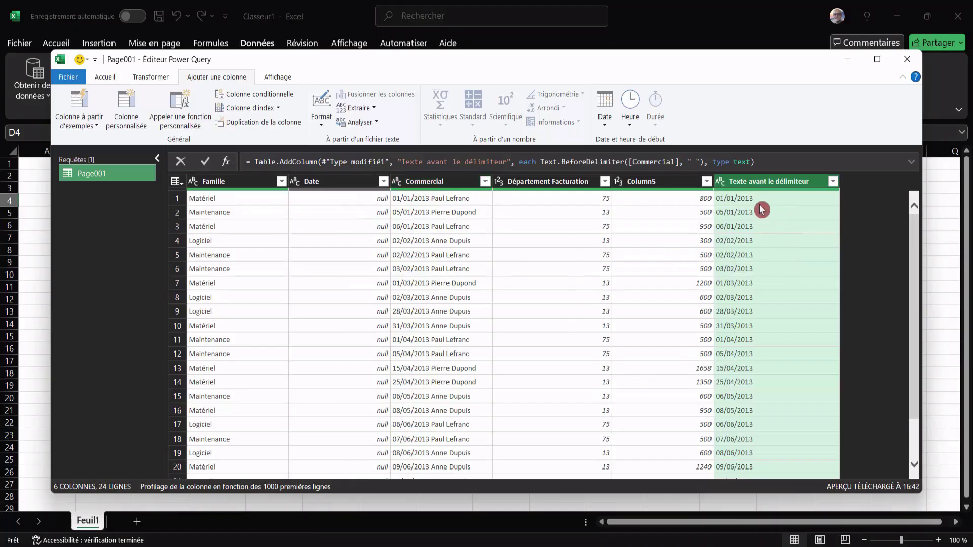
Add a Personnalisé column from Commercial by example, using two salesperson-name examples to extract names
left_click(422, 183)
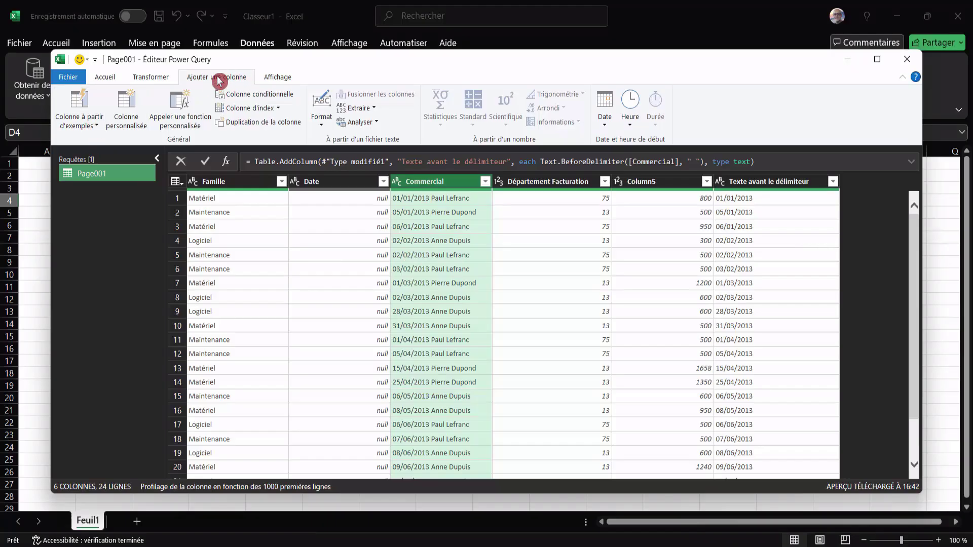
left_click(96, 125)
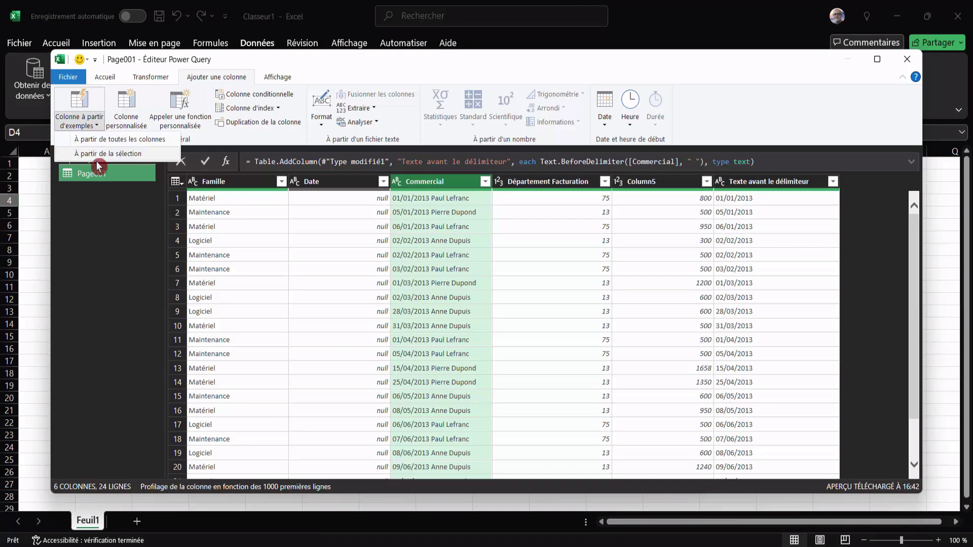
left_click(100, 153)
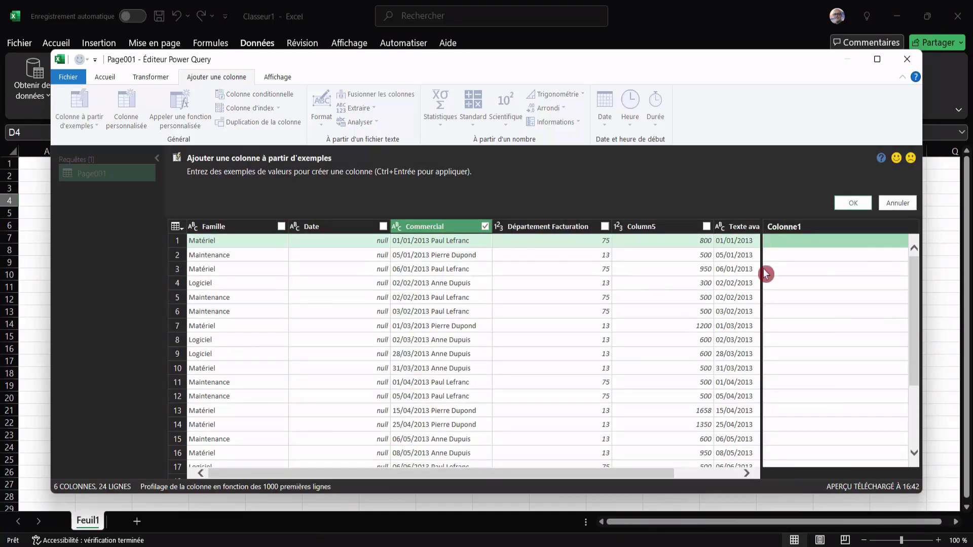
type("Paul lefranc")
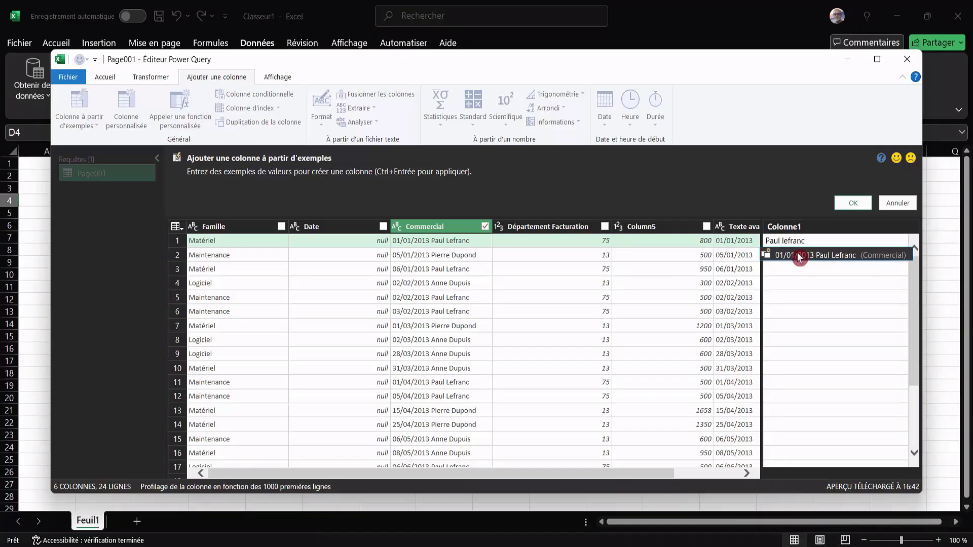
key("Return")
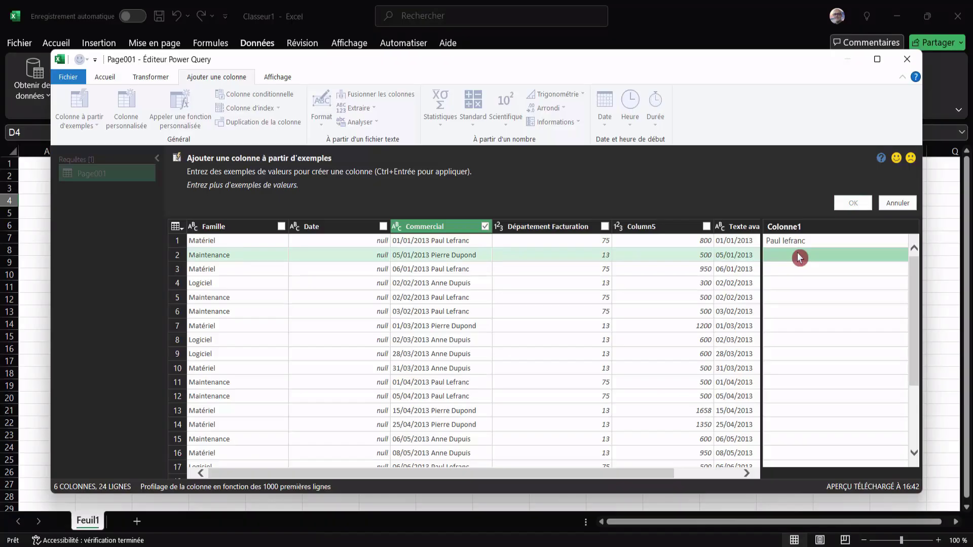
type("Pi")
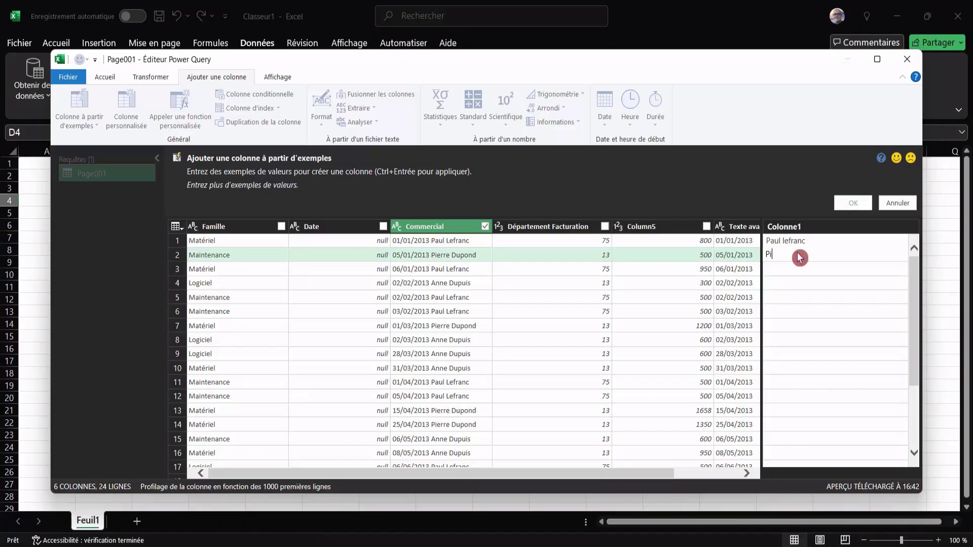
type("erre Dupond")
key("Return")
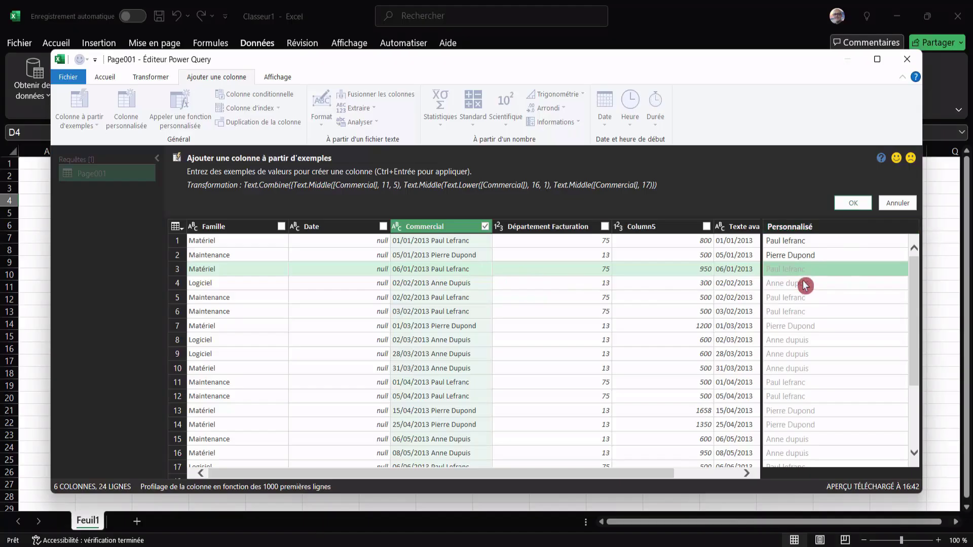
left_click(853, 205)
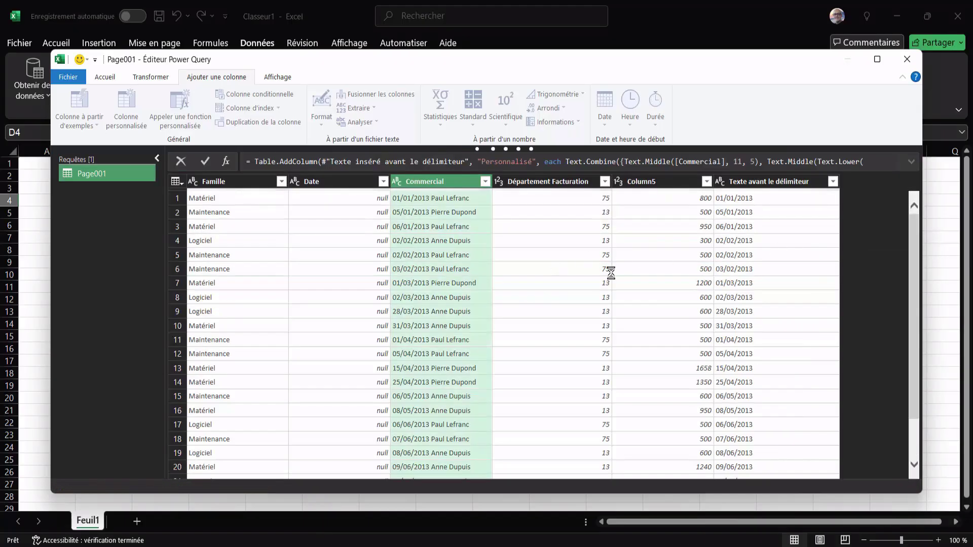
Delete the original Date and Commercial columns
left_click(310, 182)
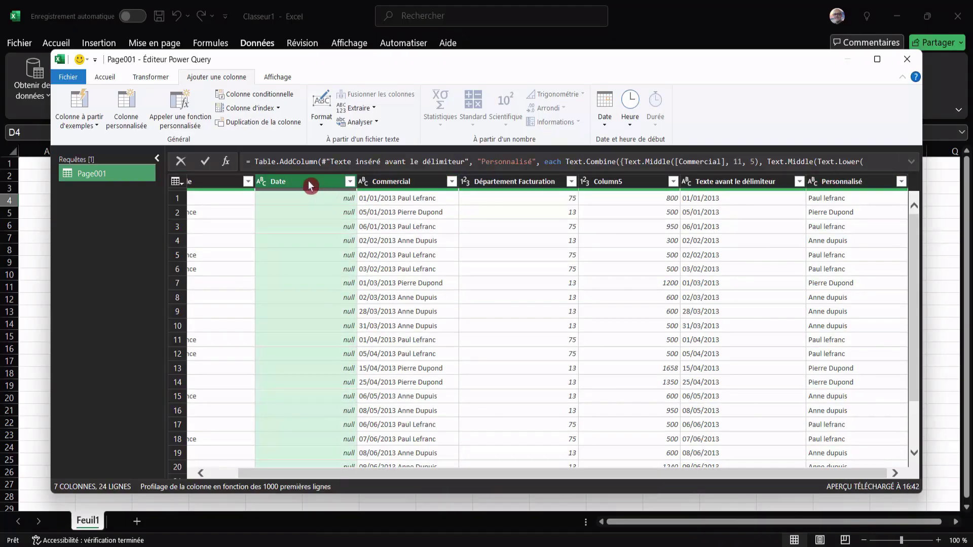
right_click(310, 185)
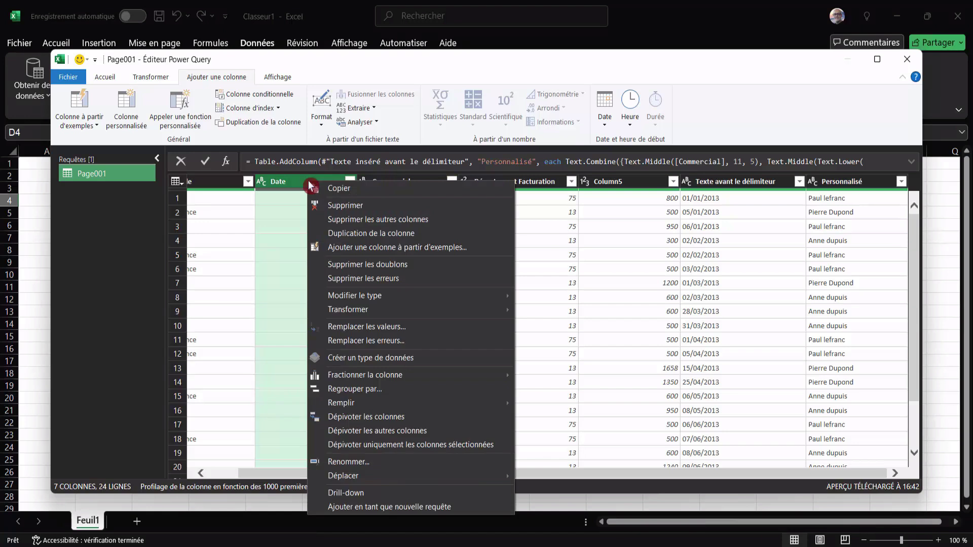
left_click(330, 207)
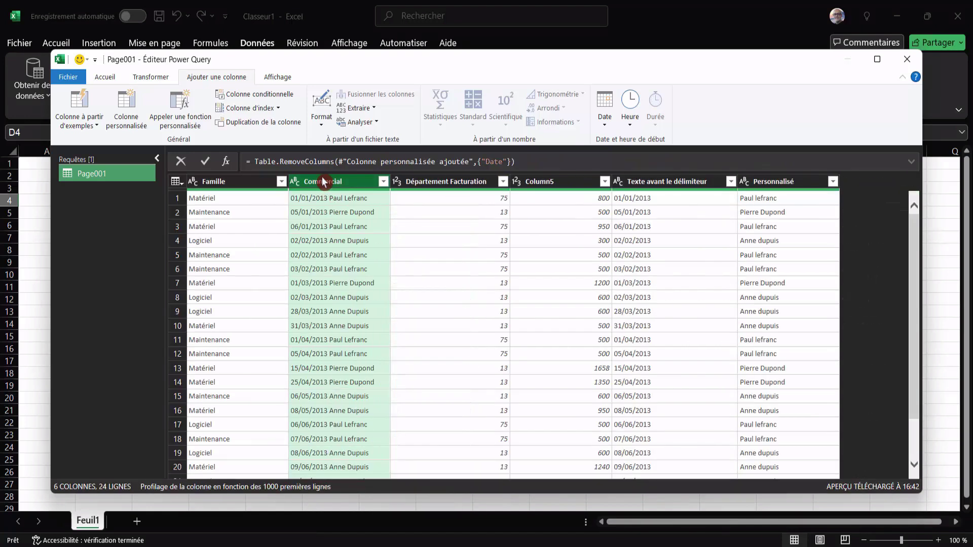
right_click(322, 186)
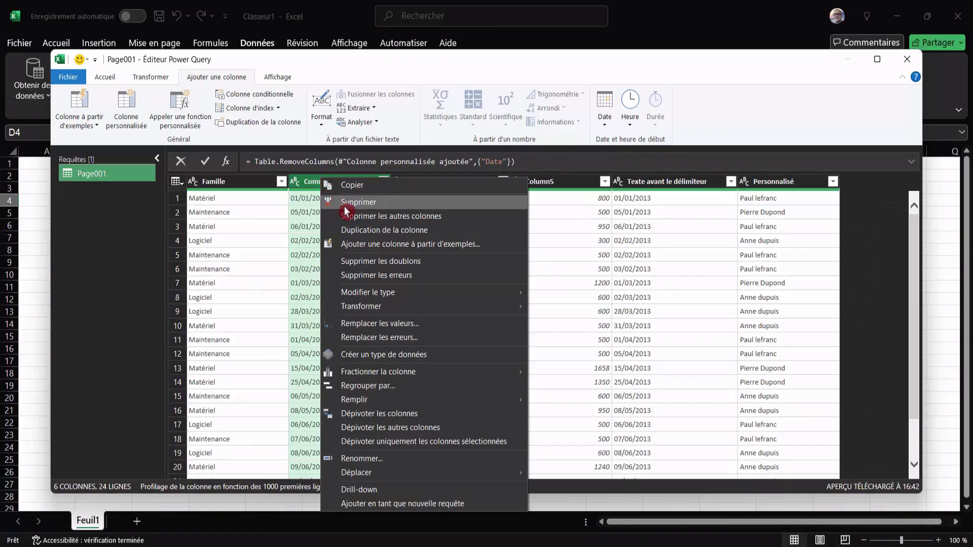
left_click(345, 205)
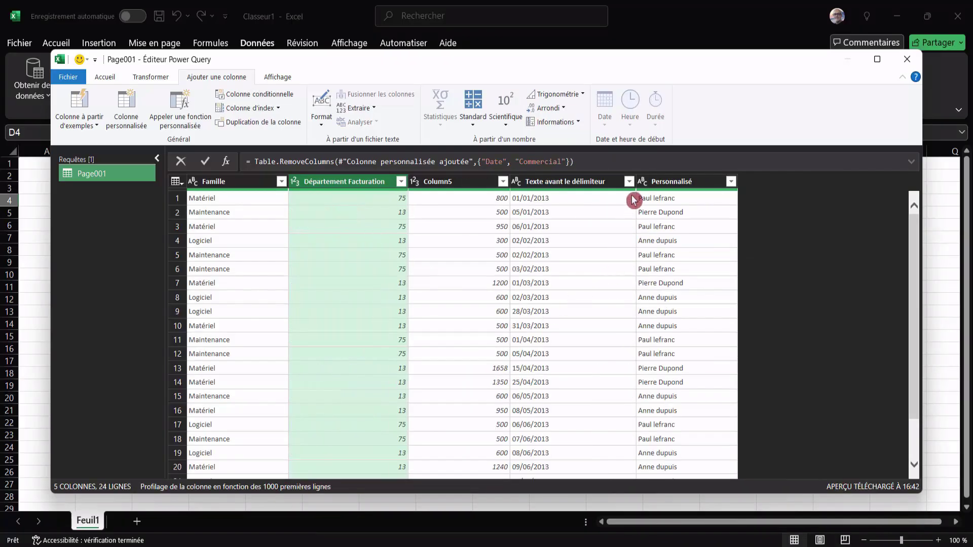
Rename Texte avant le délimiteur to Date and Personnalisé to Commercial
left_click(582, 188)
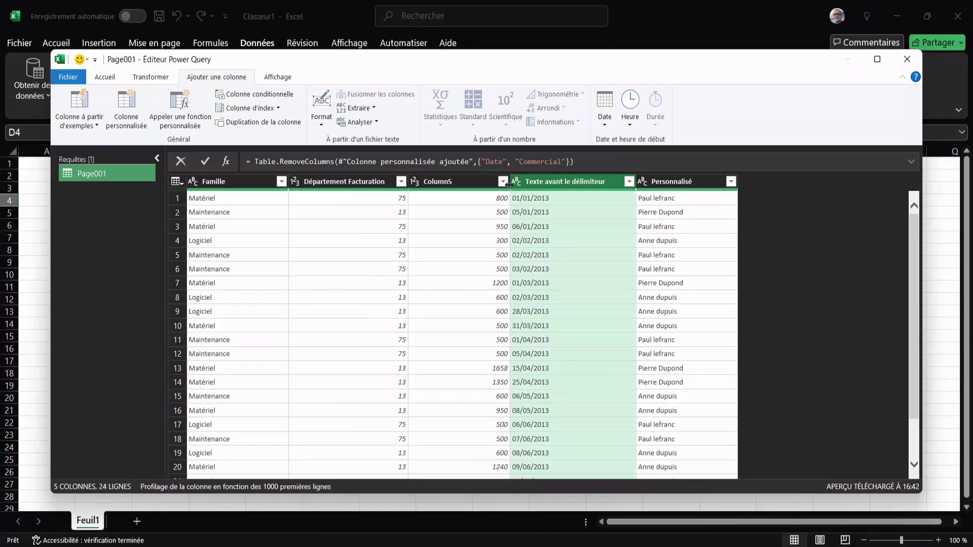
right_click(564, 185)
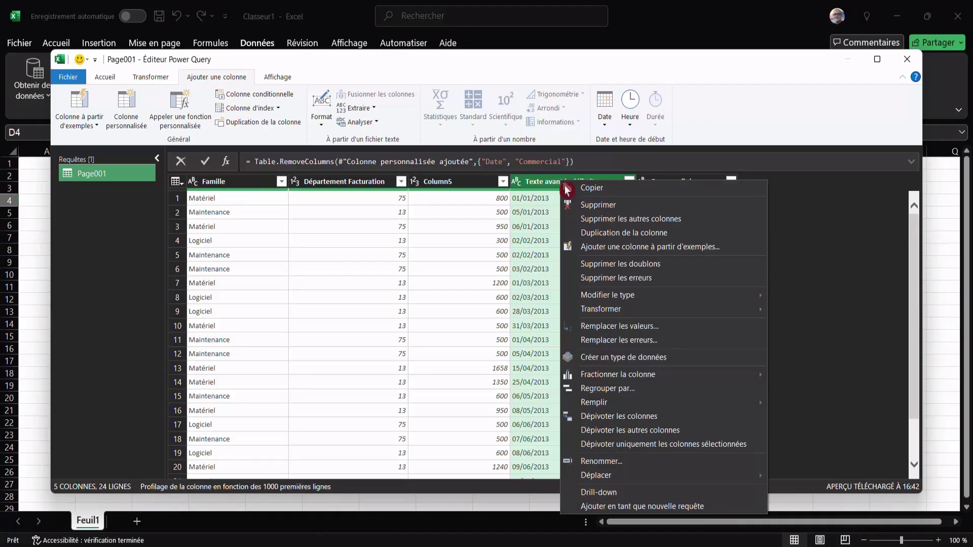
left_click(602, 461)
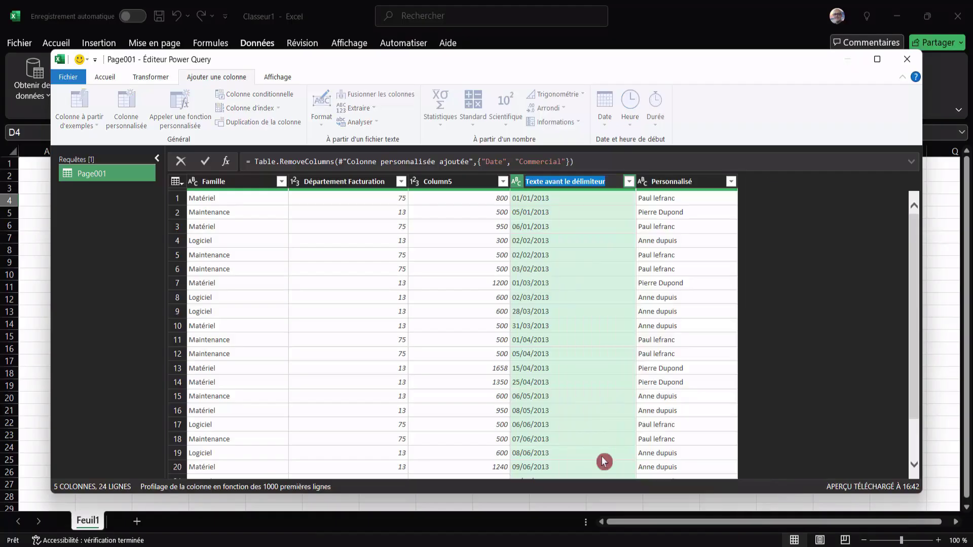
type("Date")
key("Return")
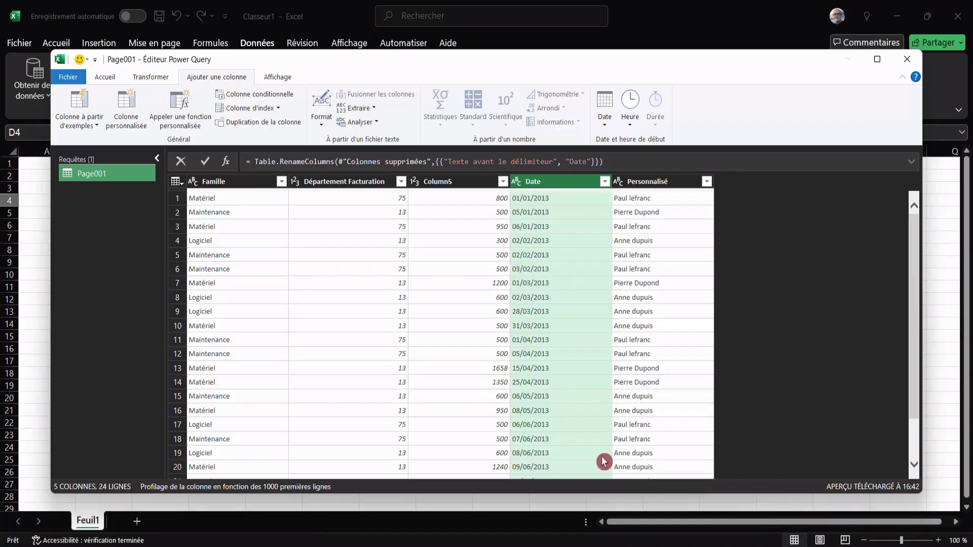
left_click(656, 183)
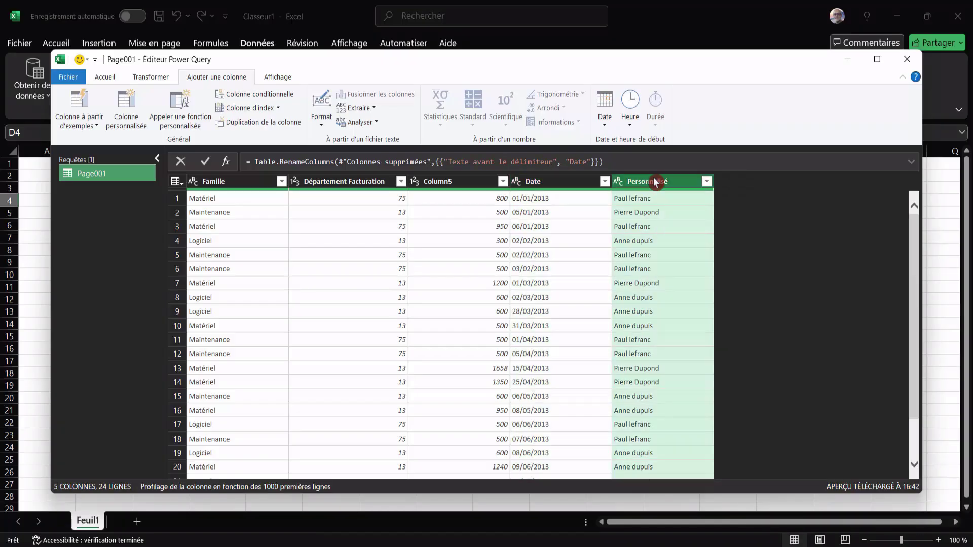
right_click(656, 183)
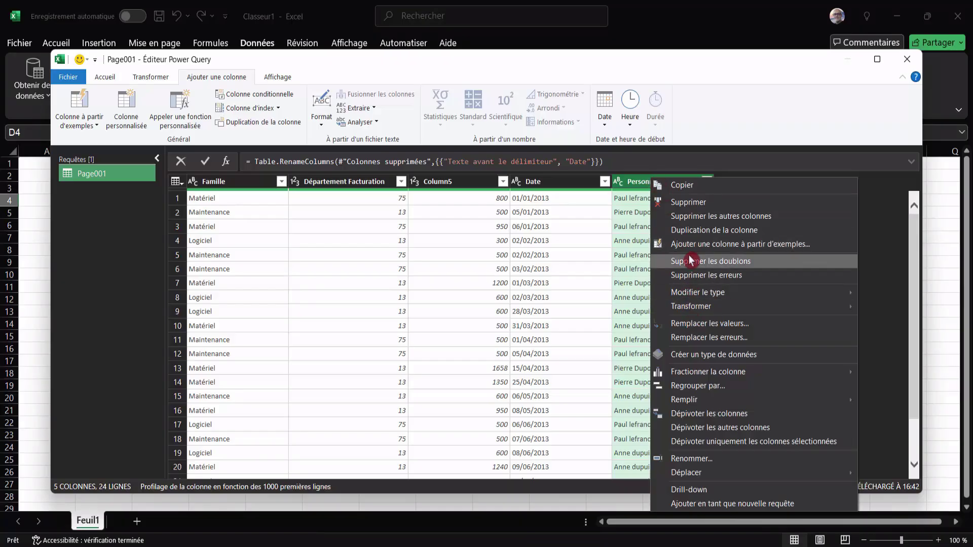
left_click(691, 460)
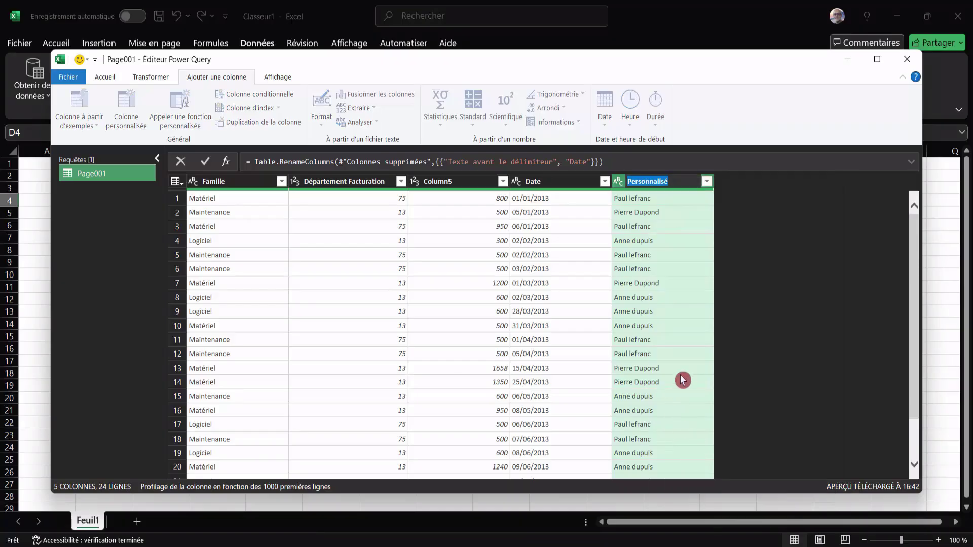
type("Commercial")
key("Return")
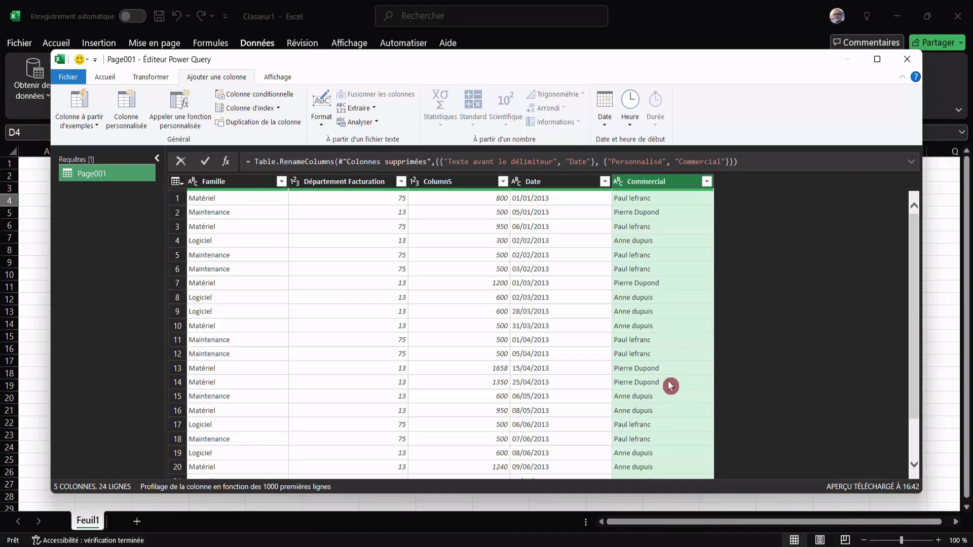
left_click(561, 182)
Move Date and Commercial right after Famille, and rename Column5 to C.A. HT
left_click_drag(560, 184, 319, 185)
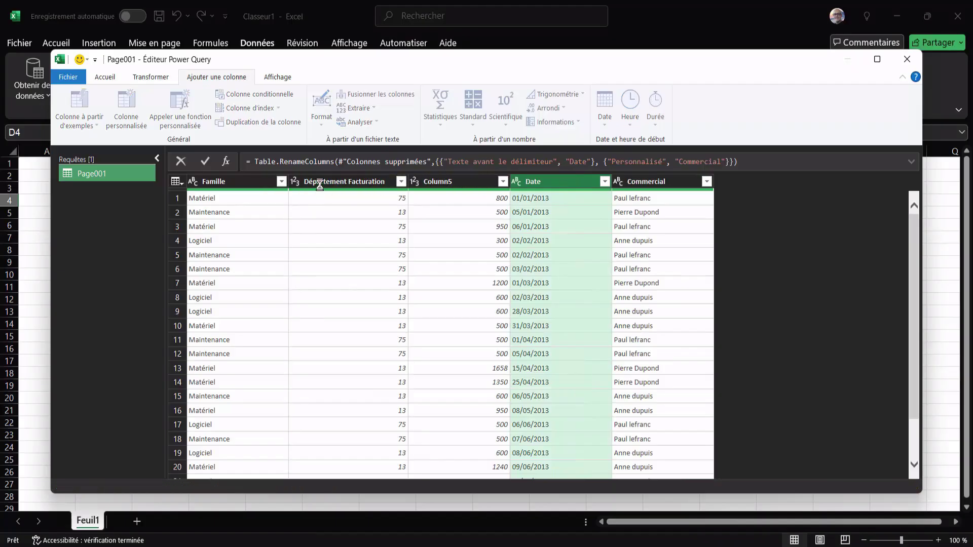
left_click_drag(657, 184, 431, 191)
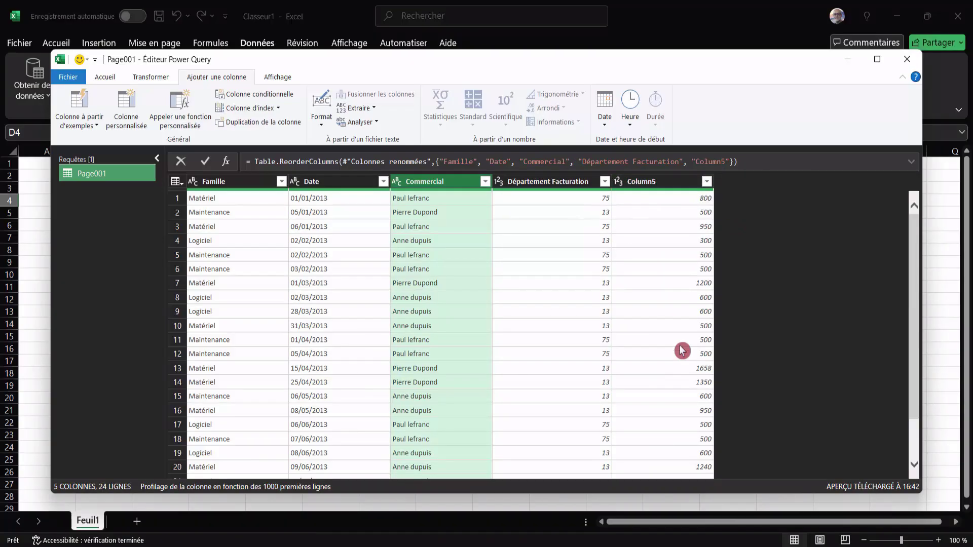
left_click(652, 185)
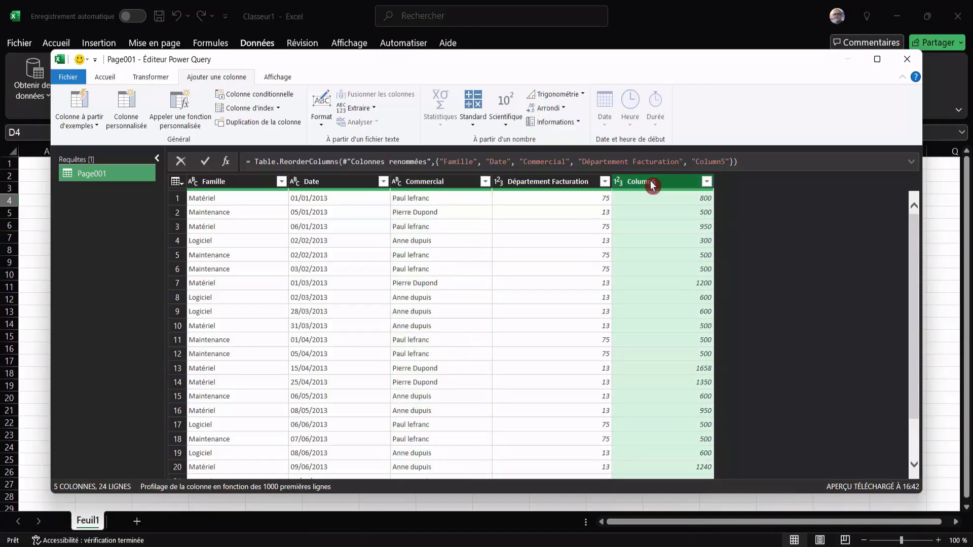
right_click(652, 185)
left_click(688, 448)
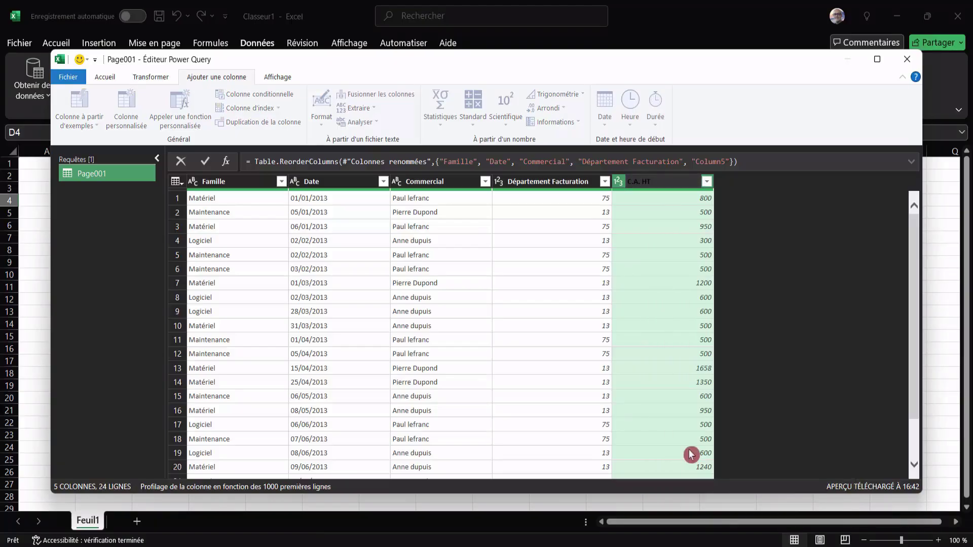
key("Return")
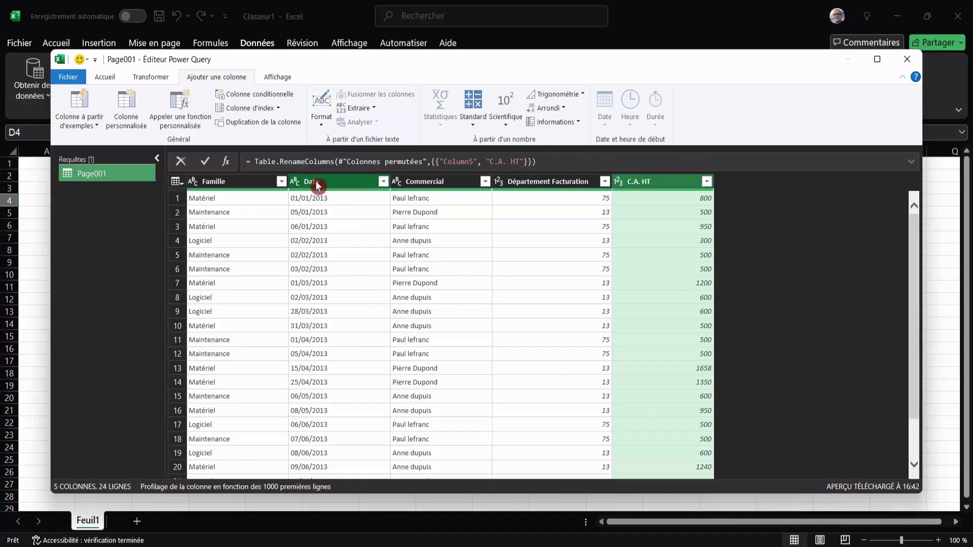
left_click(318, 186)
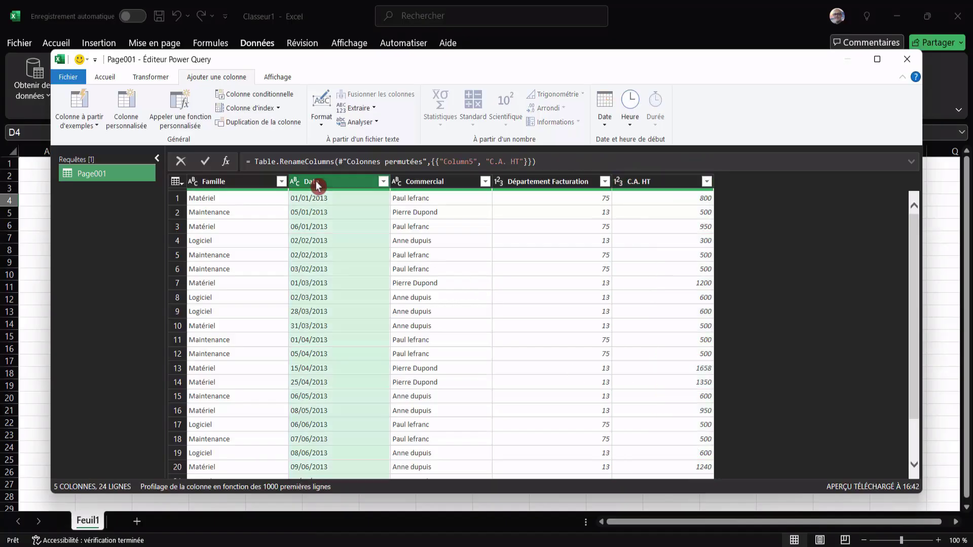
Set the Date column's type to Date and C.A. HT's type to Devise
left_click(105, 77)
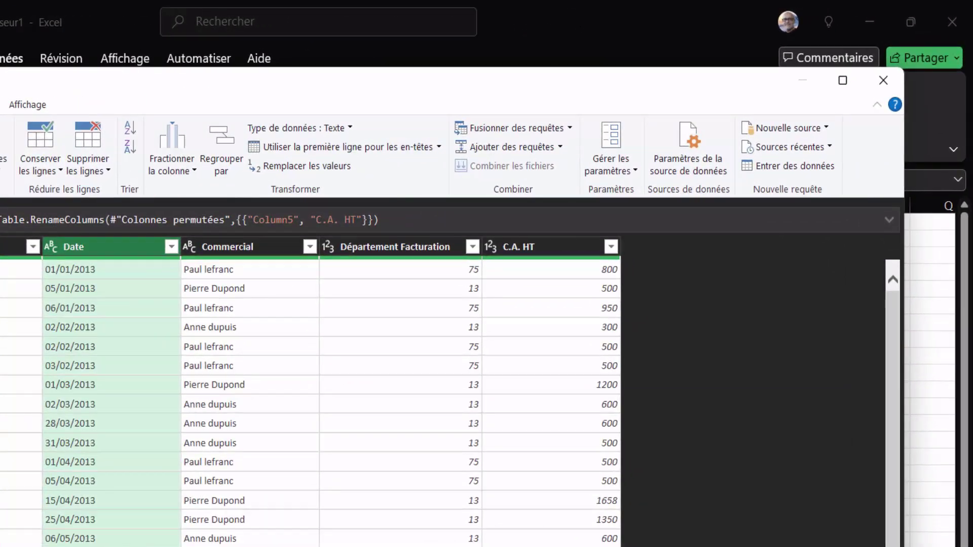
left_click(353, 130)
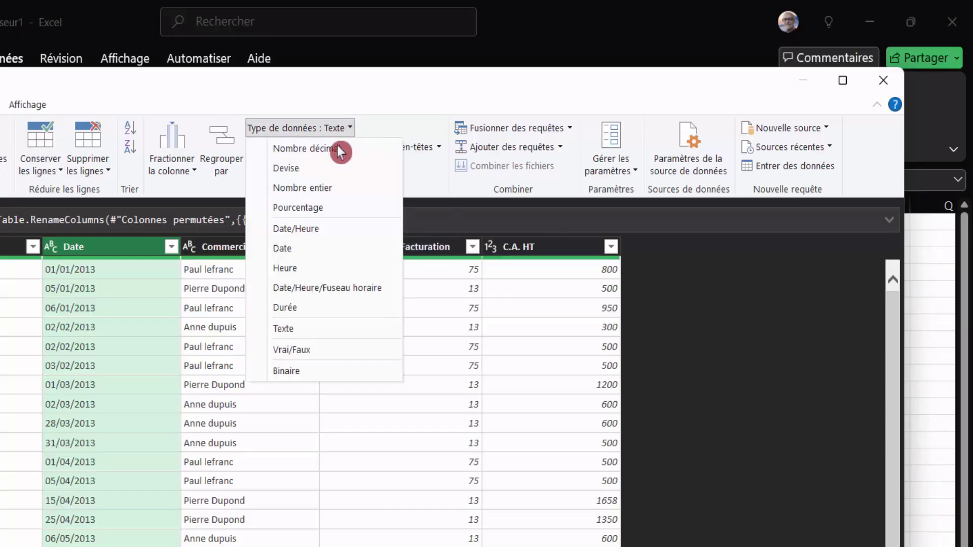
left_click(290, 252)
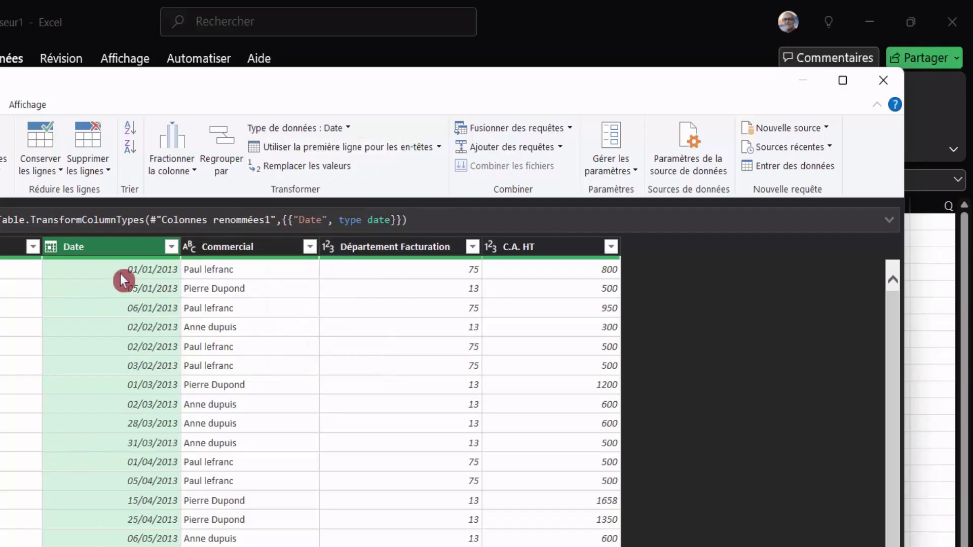
left_click(541, 247)
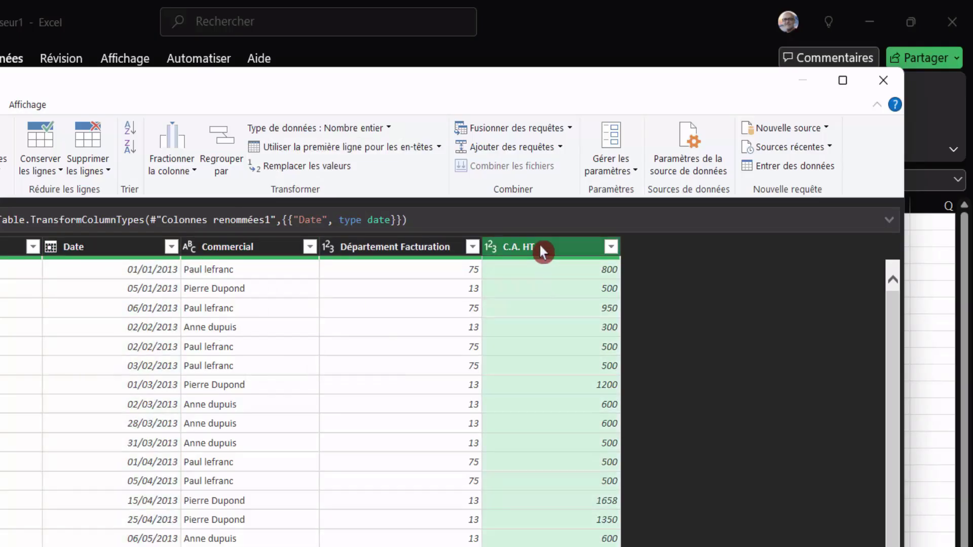
left_click(389, 129)
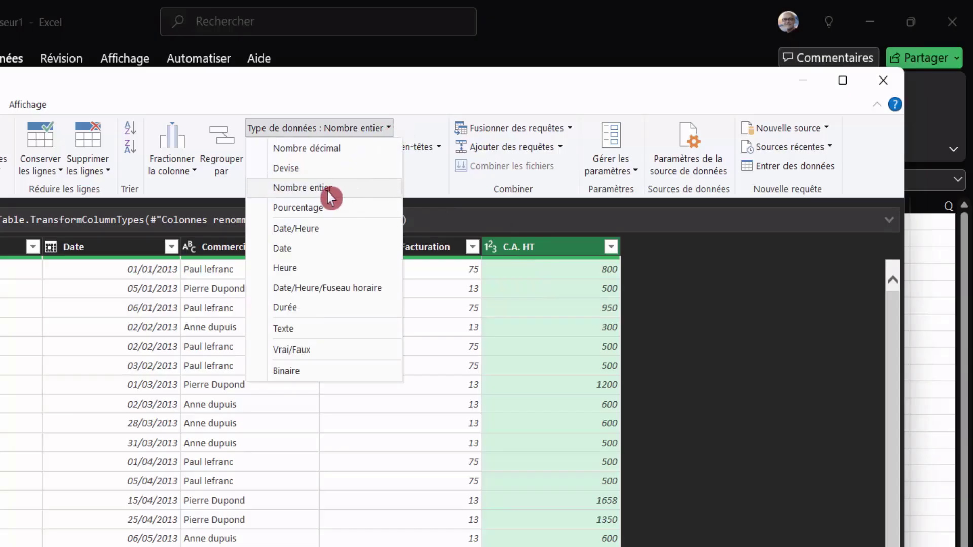
left_click(306, 172)
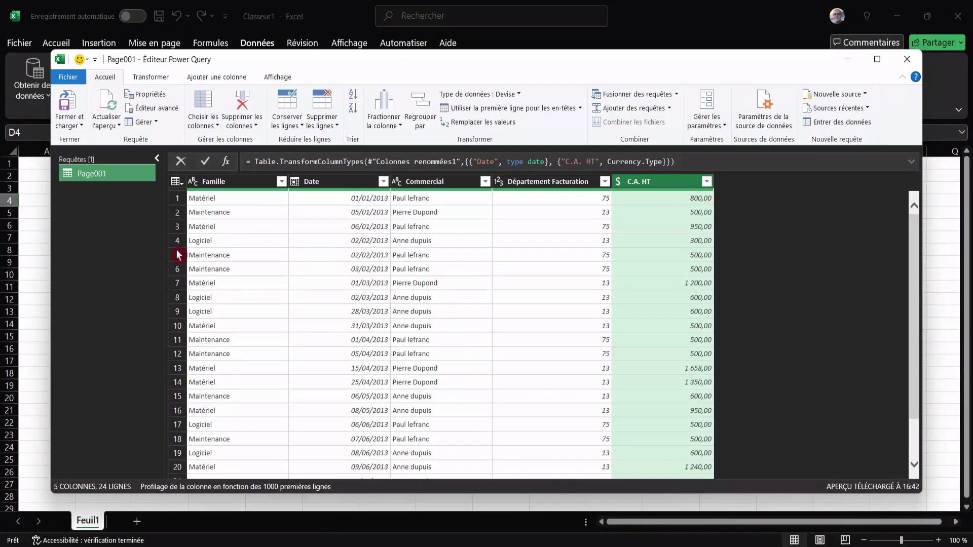
Close and load the query as table Page001 onto a new Page001 sheet
left_click(78, 124)
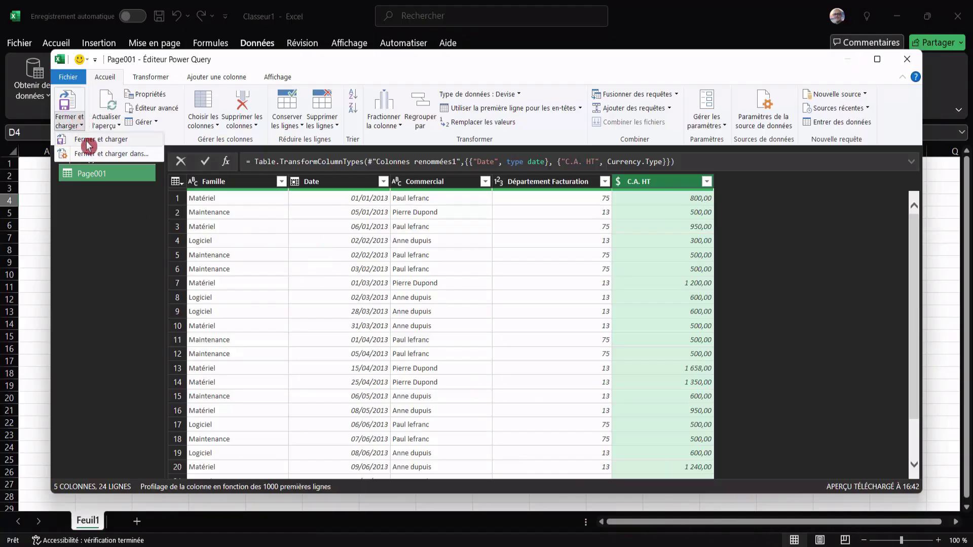
left_click(88, 143)
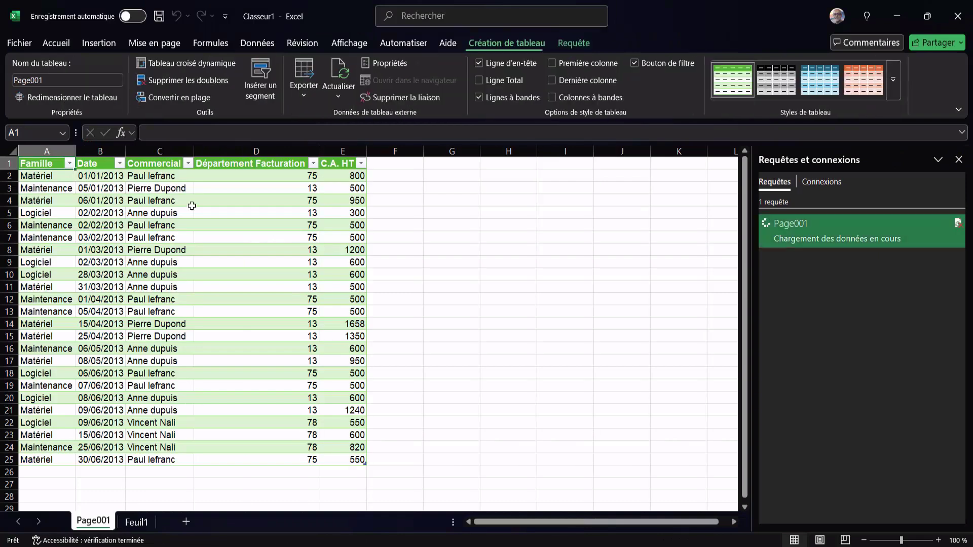
left_click(215, 224)
left_click(349, 178)
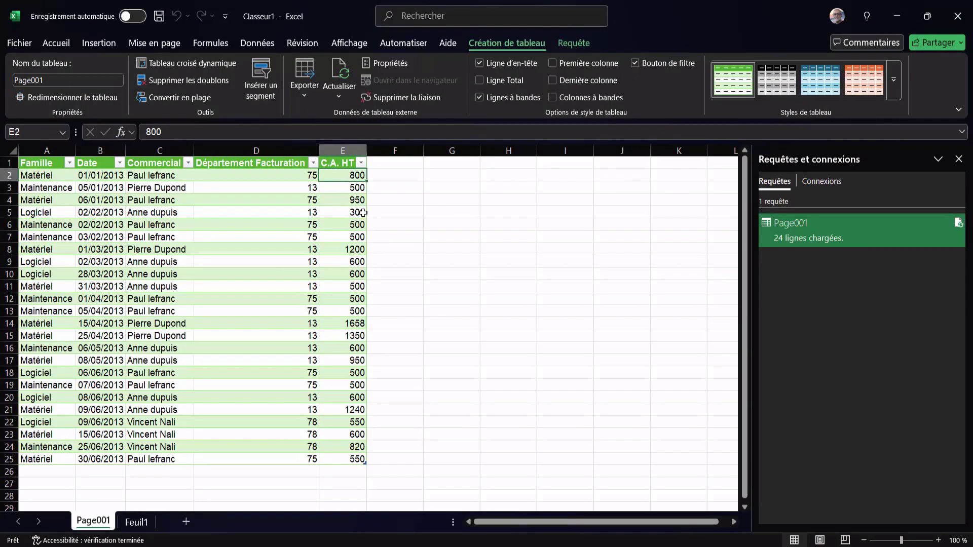
left_click(393, 163)
Add a TTC column in F with formula =[@[C.A. HT]]*1,2
type("T")
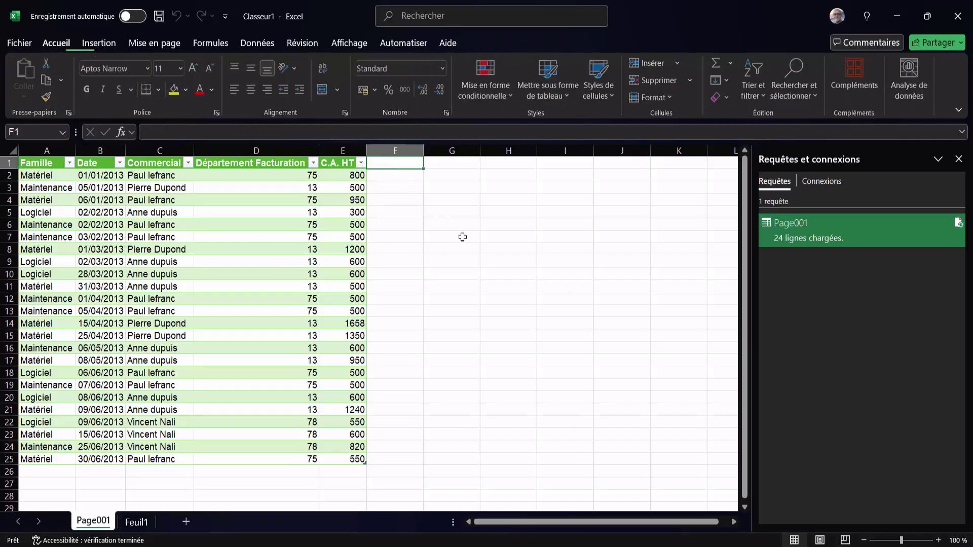
type("TC")
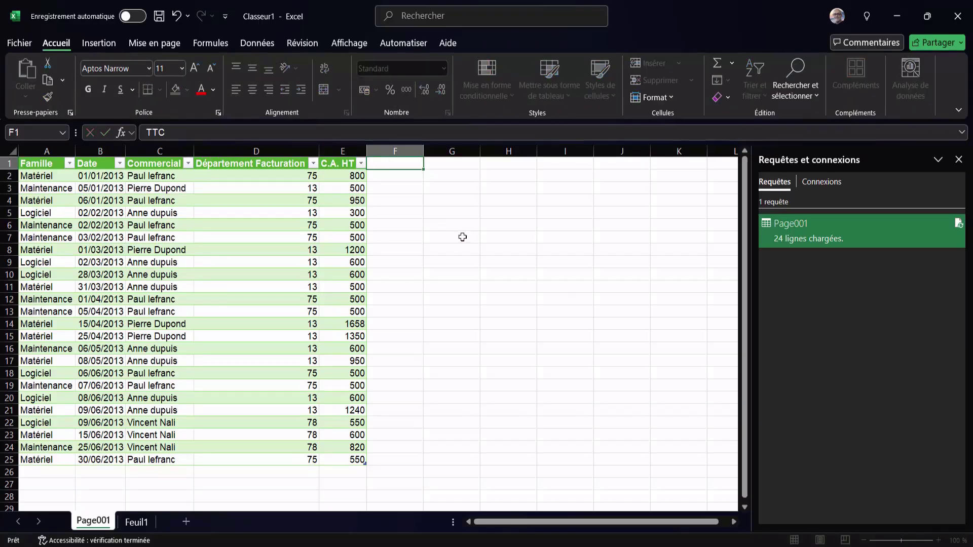
key("Return")
type("=")
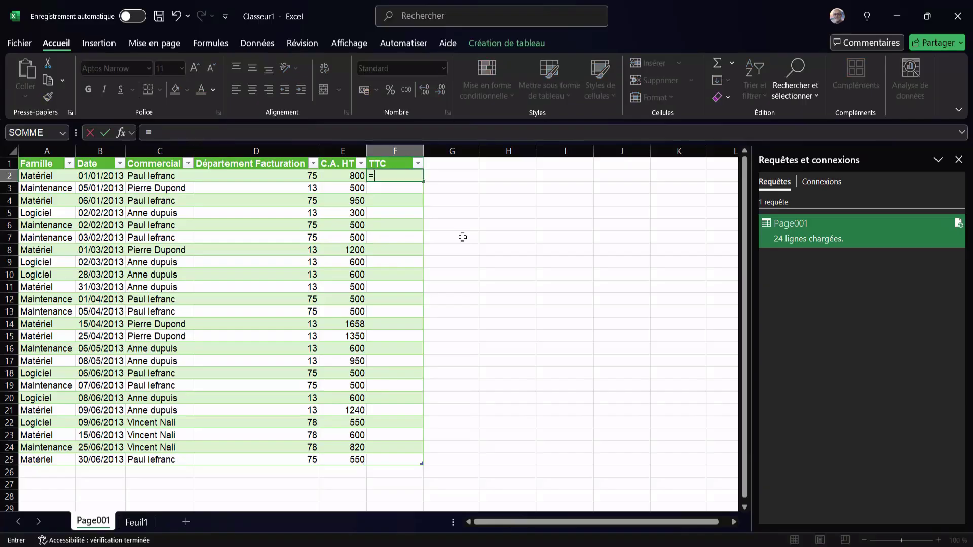
left_click(344, 179)
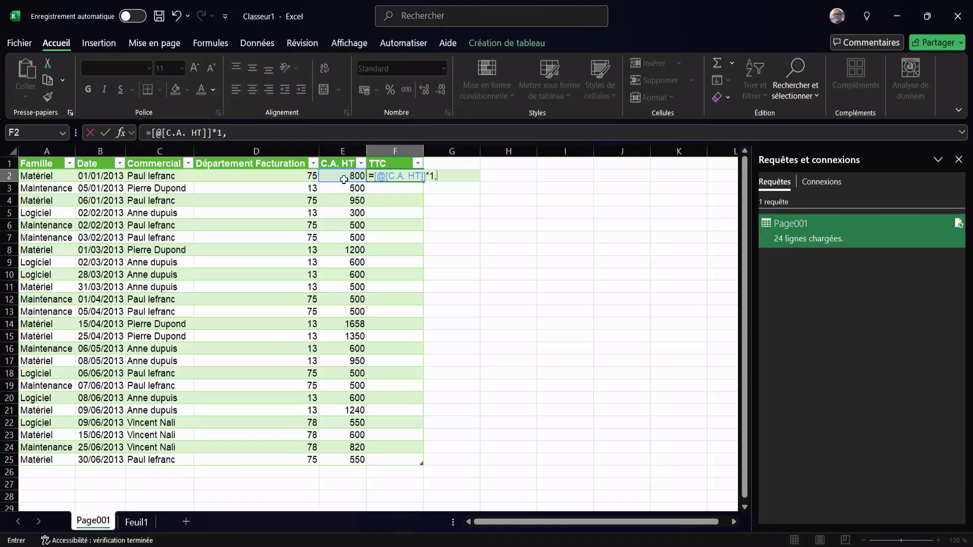
type("2")
key("Return")
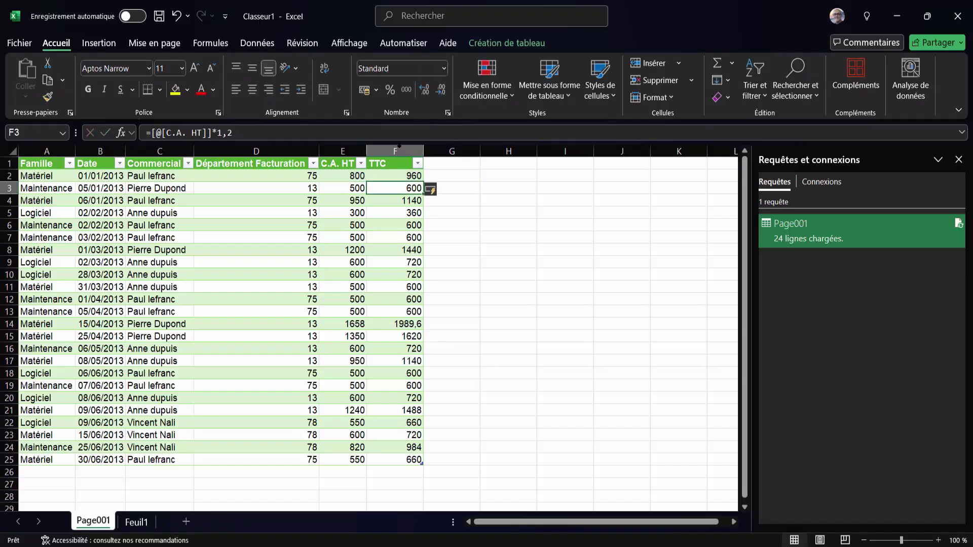
Enter =SOMME(E2:E25) totals in E26:F26, giving 17368 and 20841,6
left_click_drag(349, 472, 390, 471)
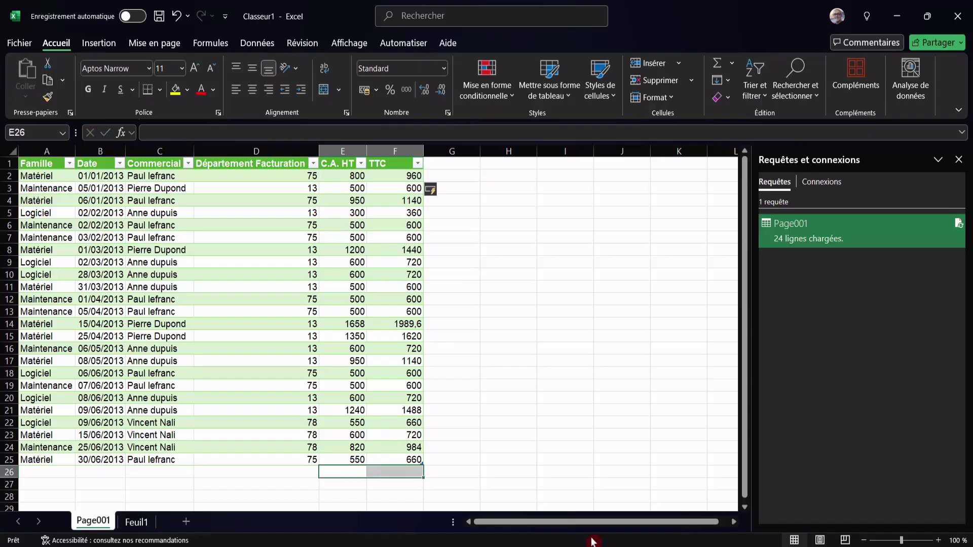
type("=somme(")
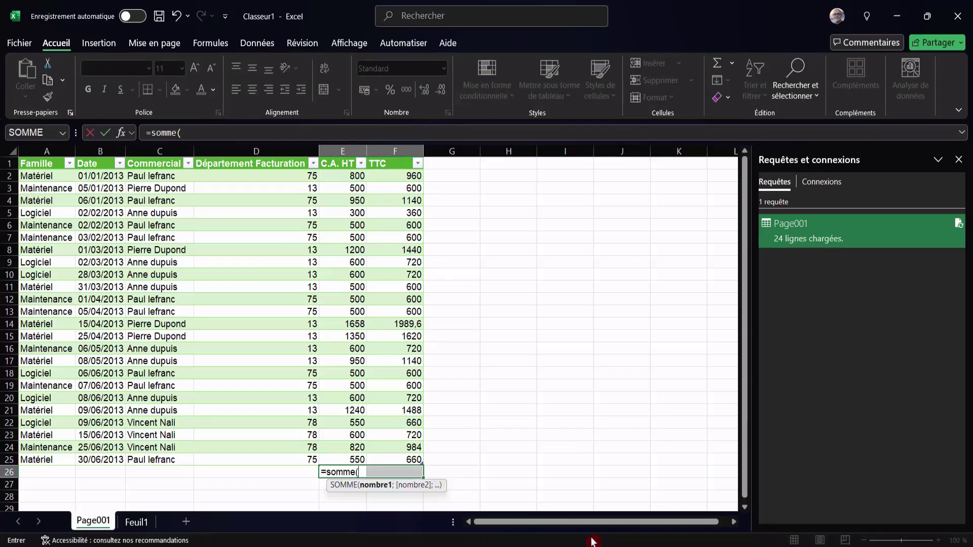
left_click_drag(355, 176, 346, 461)
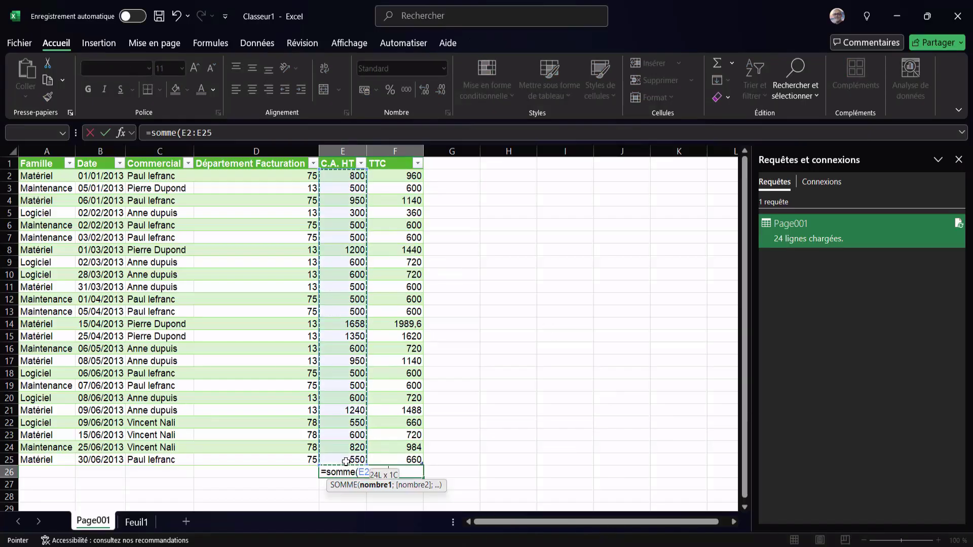
key("ctrl+Return")
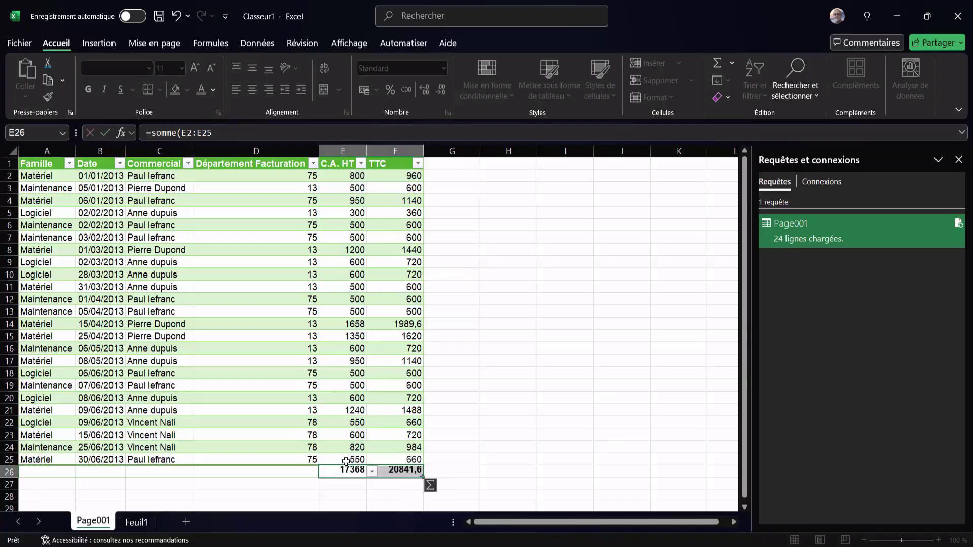
left_click(402, 481)
left_click(529, 399)
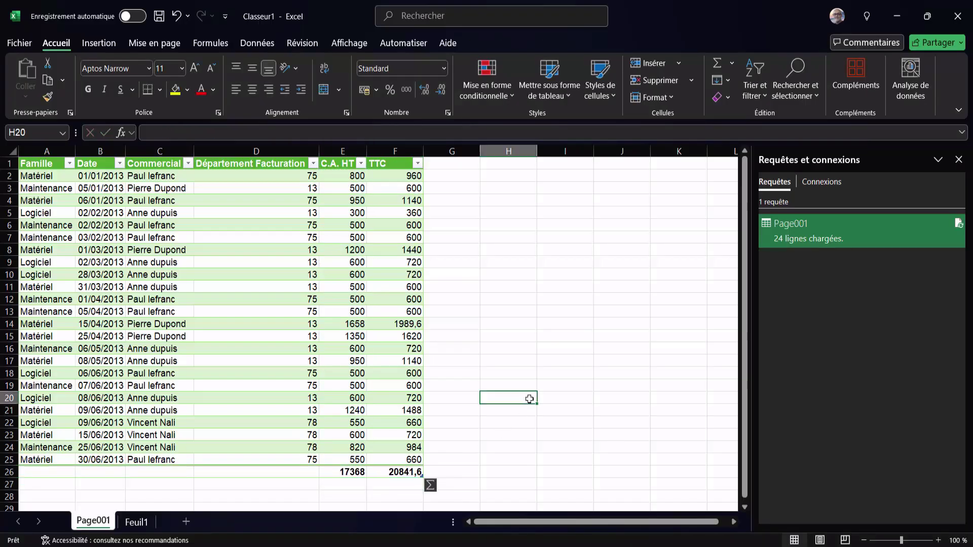